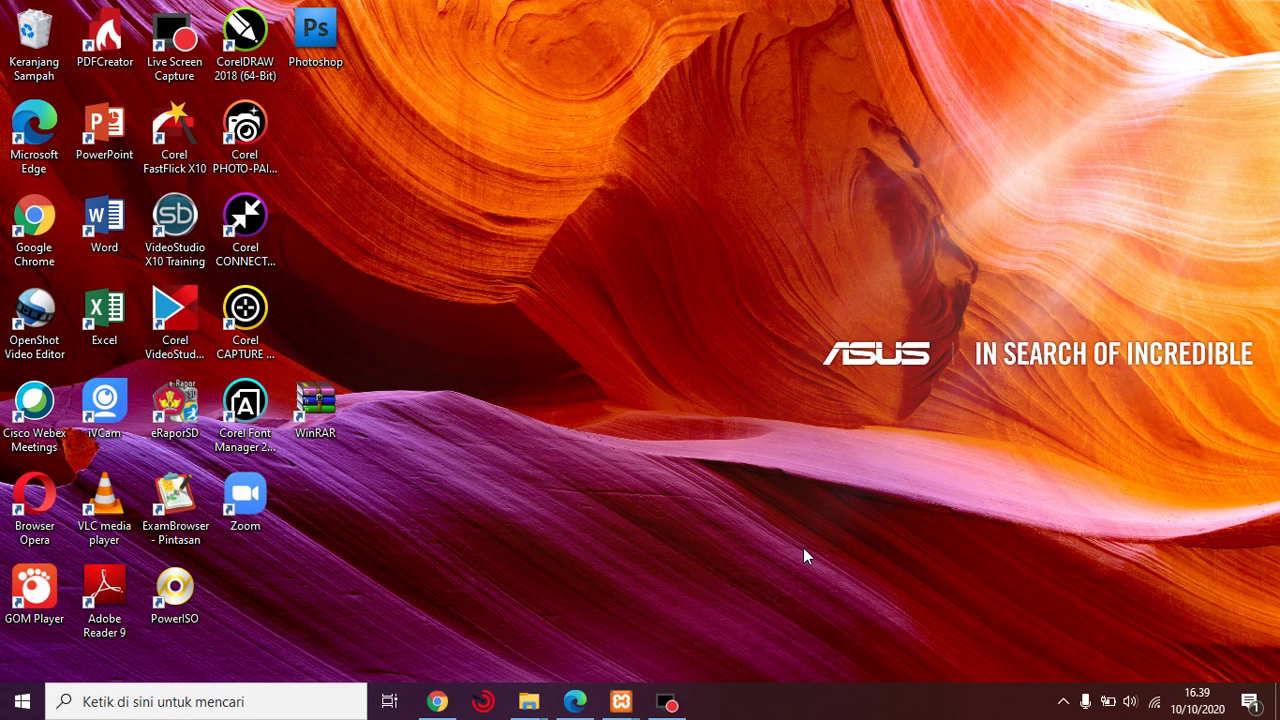
# Step: Bring up the Downloads folder containing the WordPress archive, and launch the XAMPP Control Panel
pyautogui.moveTo(530, 705)
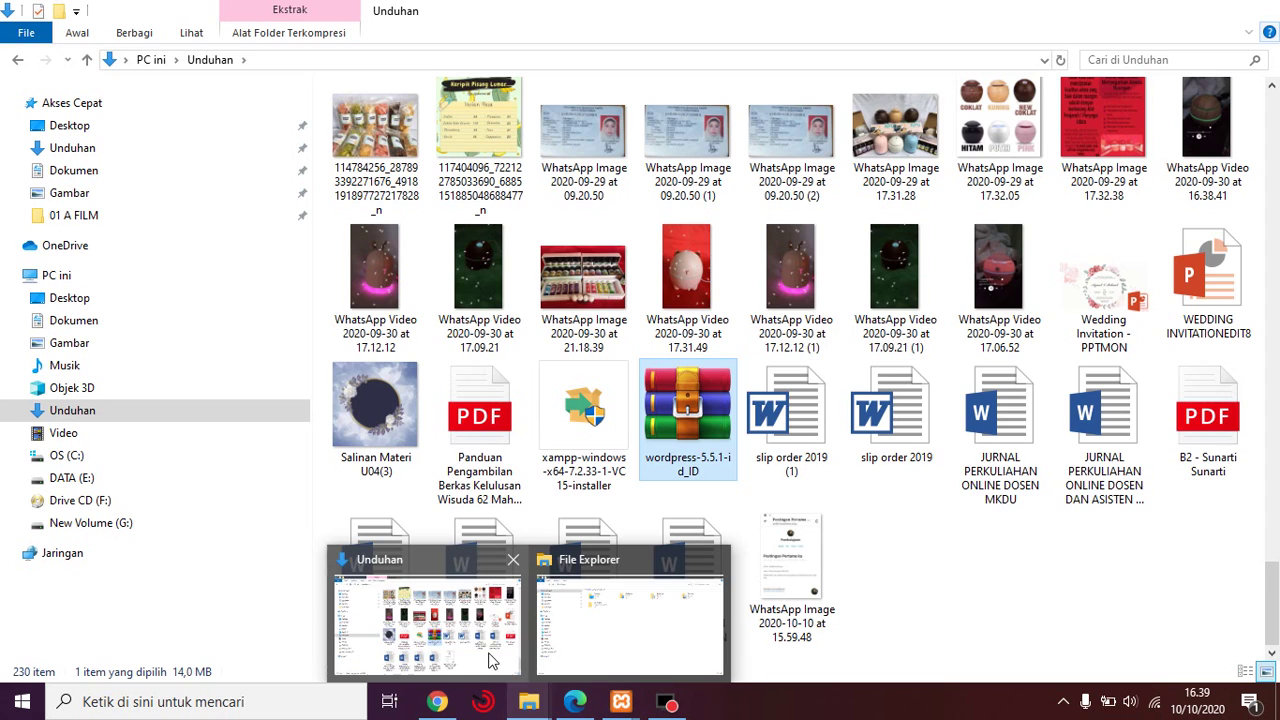
pyautogui.click(495, 655)
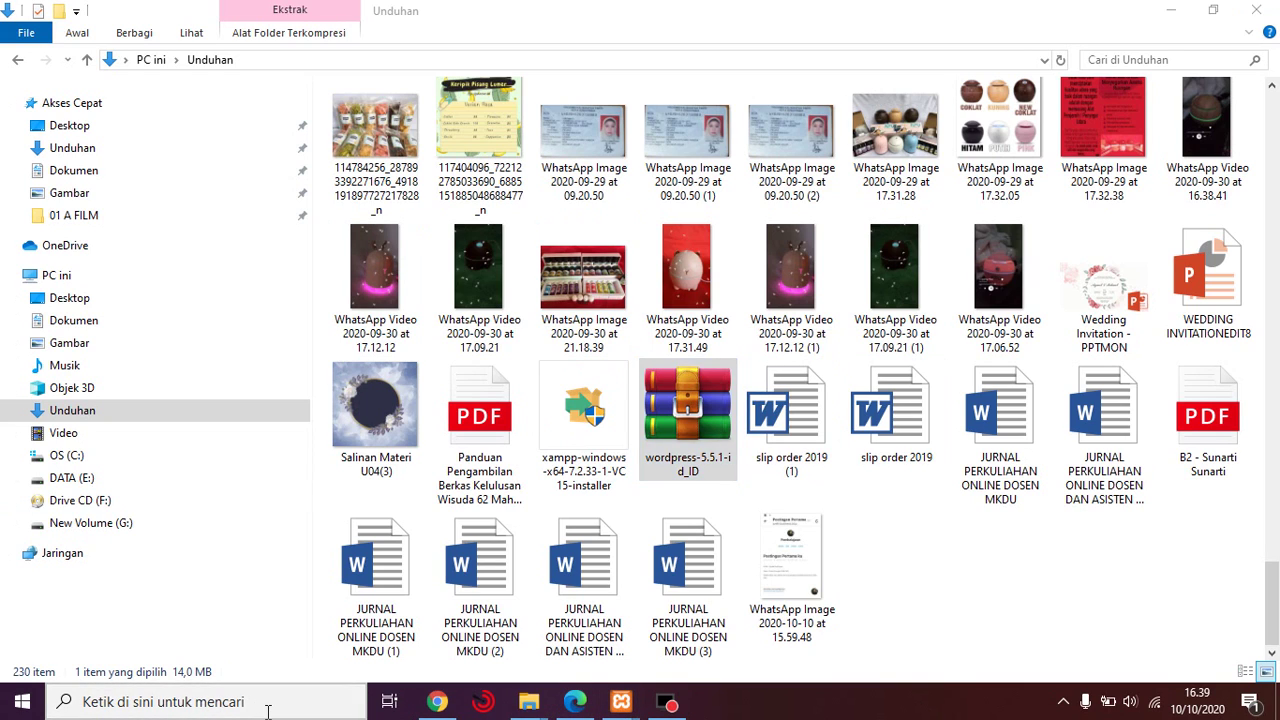
pyautogui.click(630, 710)
pyautogui.click(168, 705)
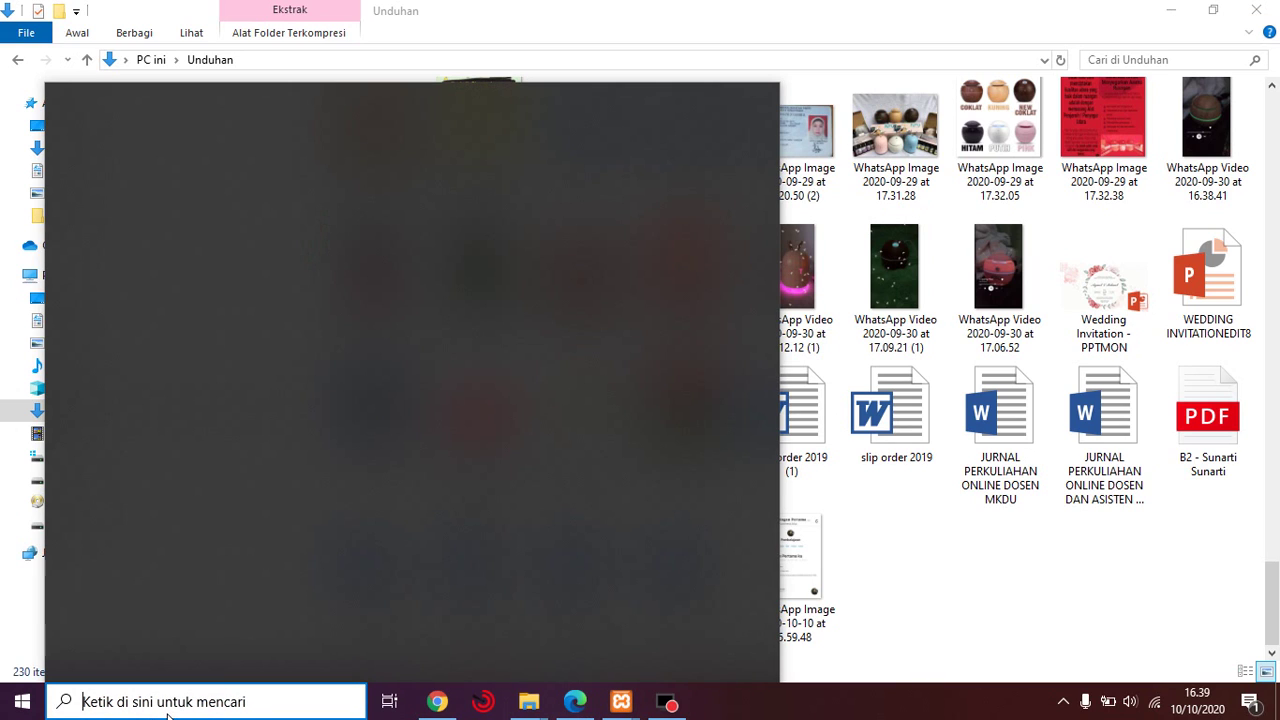
pyautogui.write('xam')
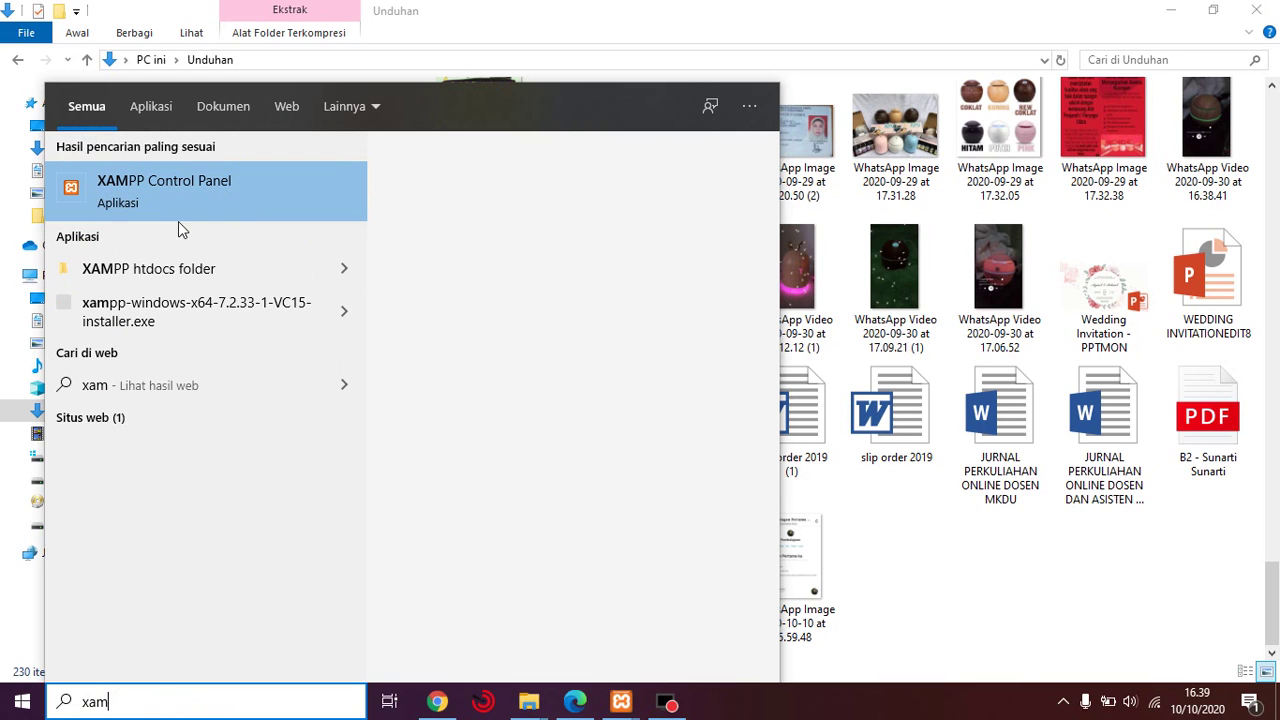
pyautogui.click(272, 195)
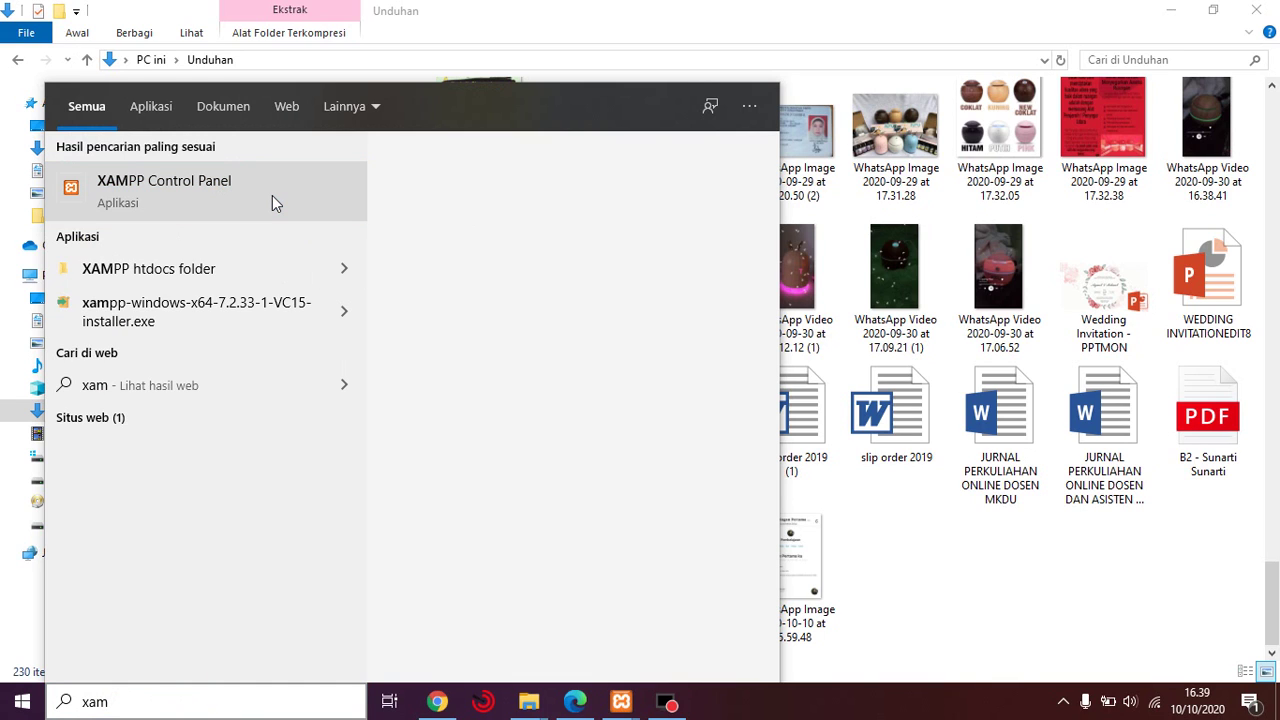
pyautogui.click(327, 218)
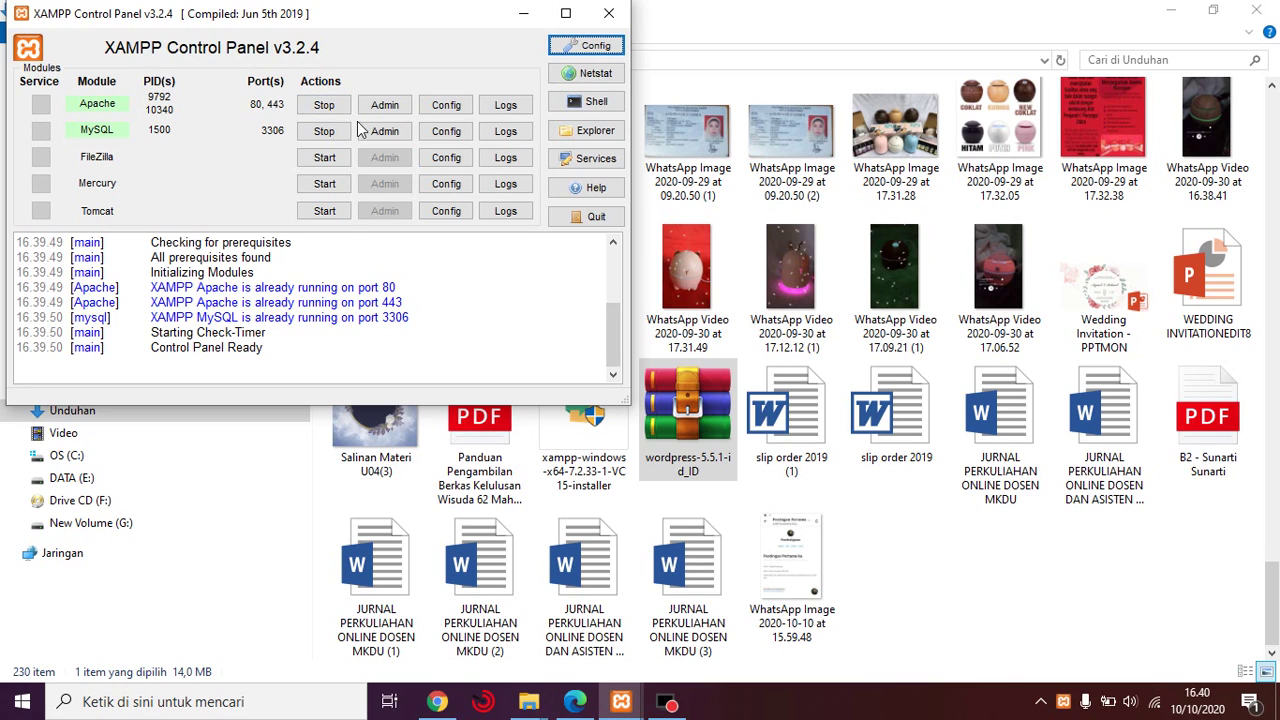
# Step: Stop and restart the Apache and MySQL modules, and move the XAMPP Control Panel toward the middle of the desktop
pyautogui.click(324, 105)
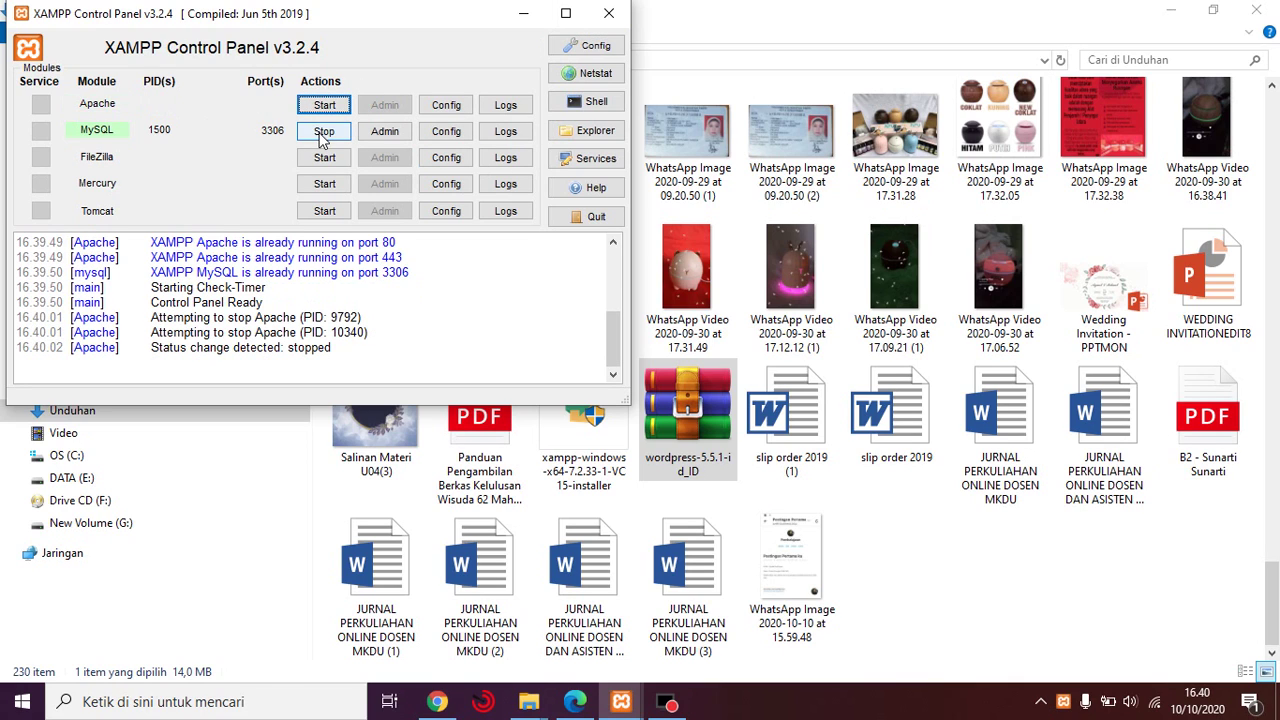
pyautogui.click(323, 133)
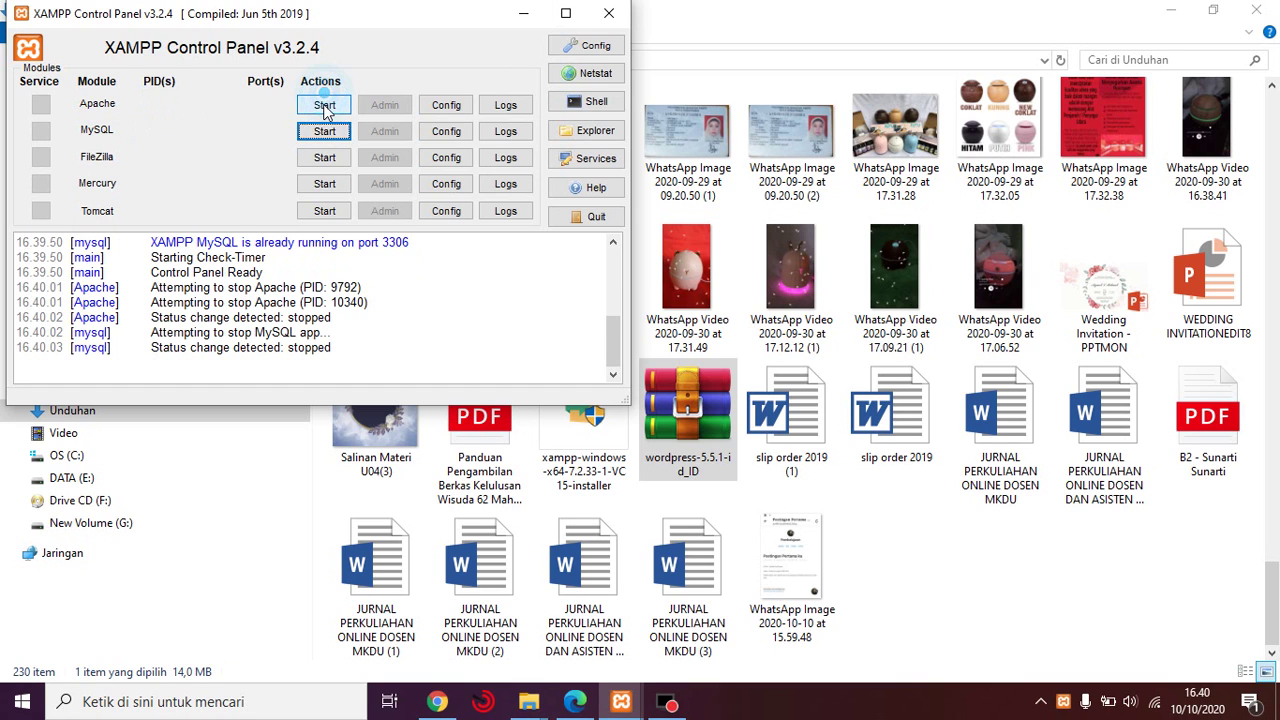
pyautogui.click(324, 106)
pyautogui.click(324, 131)
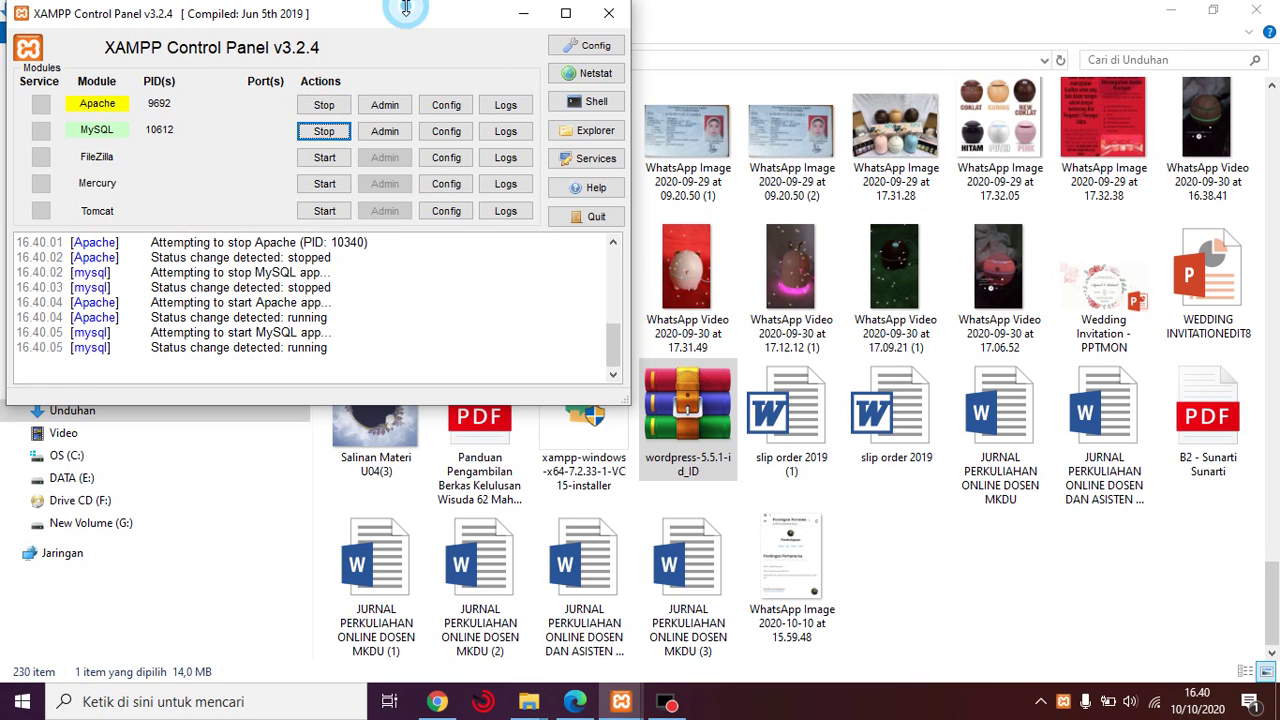
pyautogui.moveTo(414, 14); pyautogui.dragTo(718, 42)
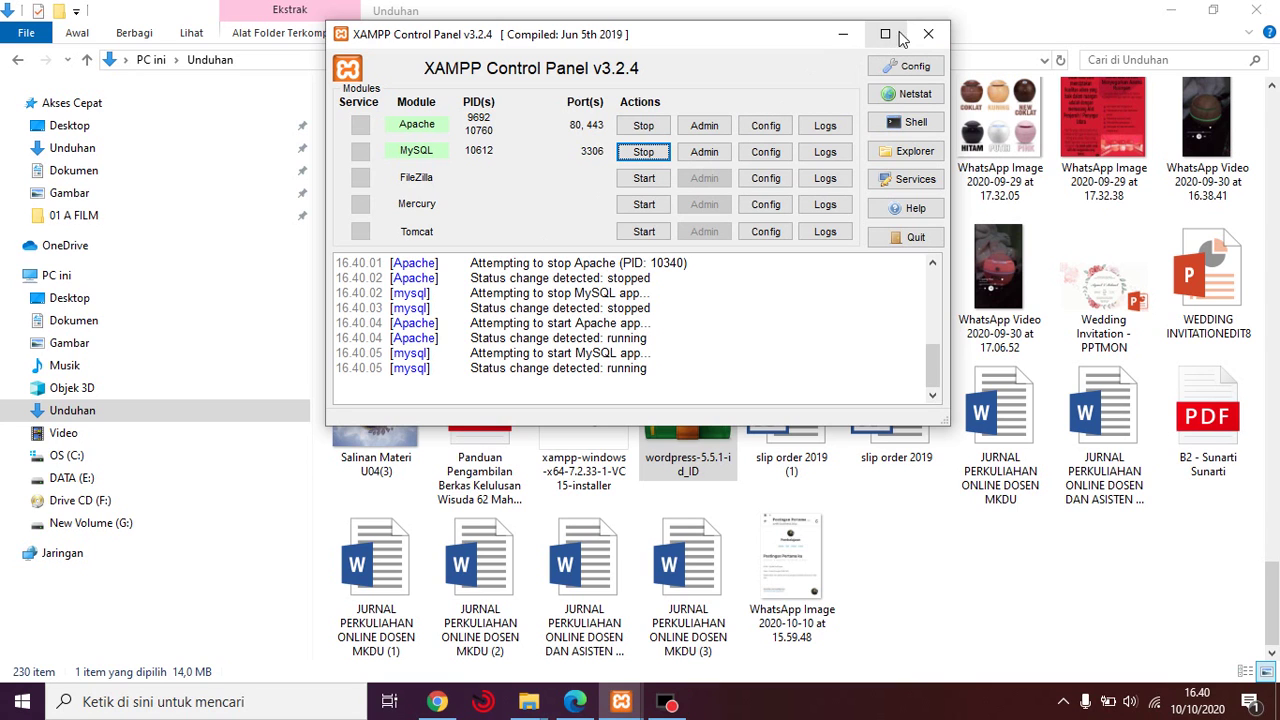
# Step: Minimize the Downloads window and browse to the xampp\htdocs folder on drive C: in the other File Explorer window
pyautogui.click(1170, 10)
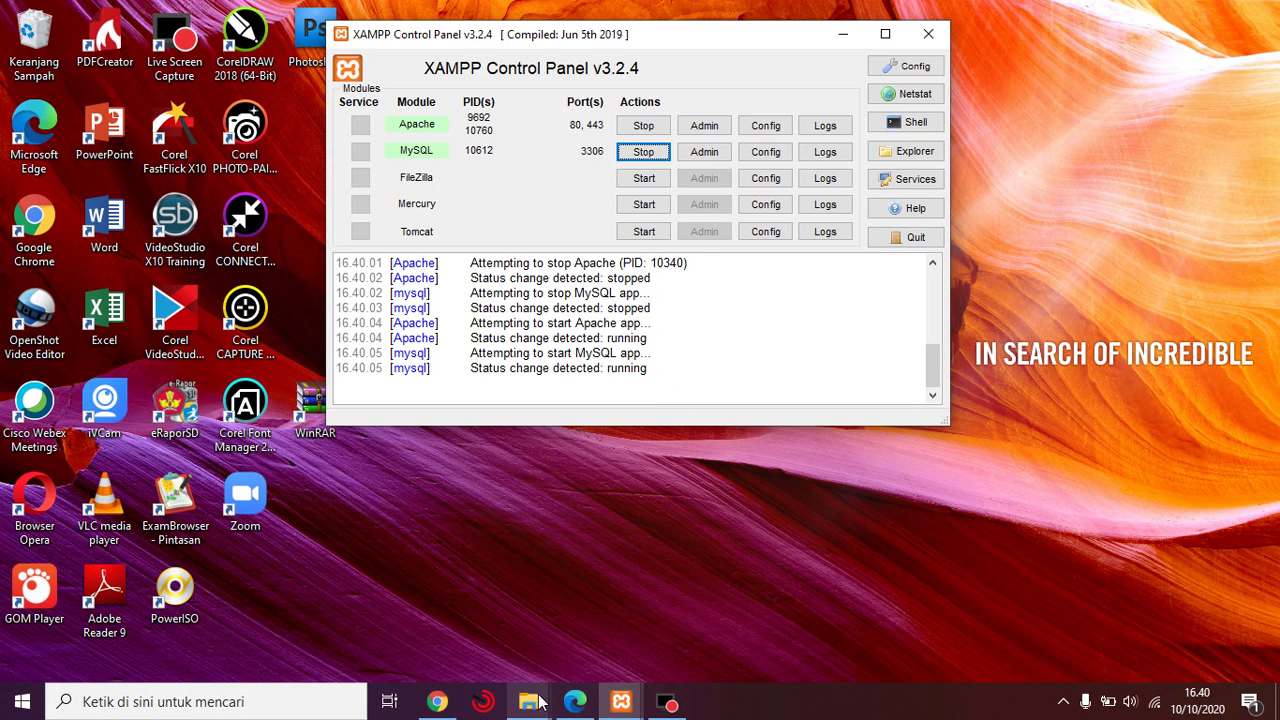
pyautogui.moveTo(540, 703)
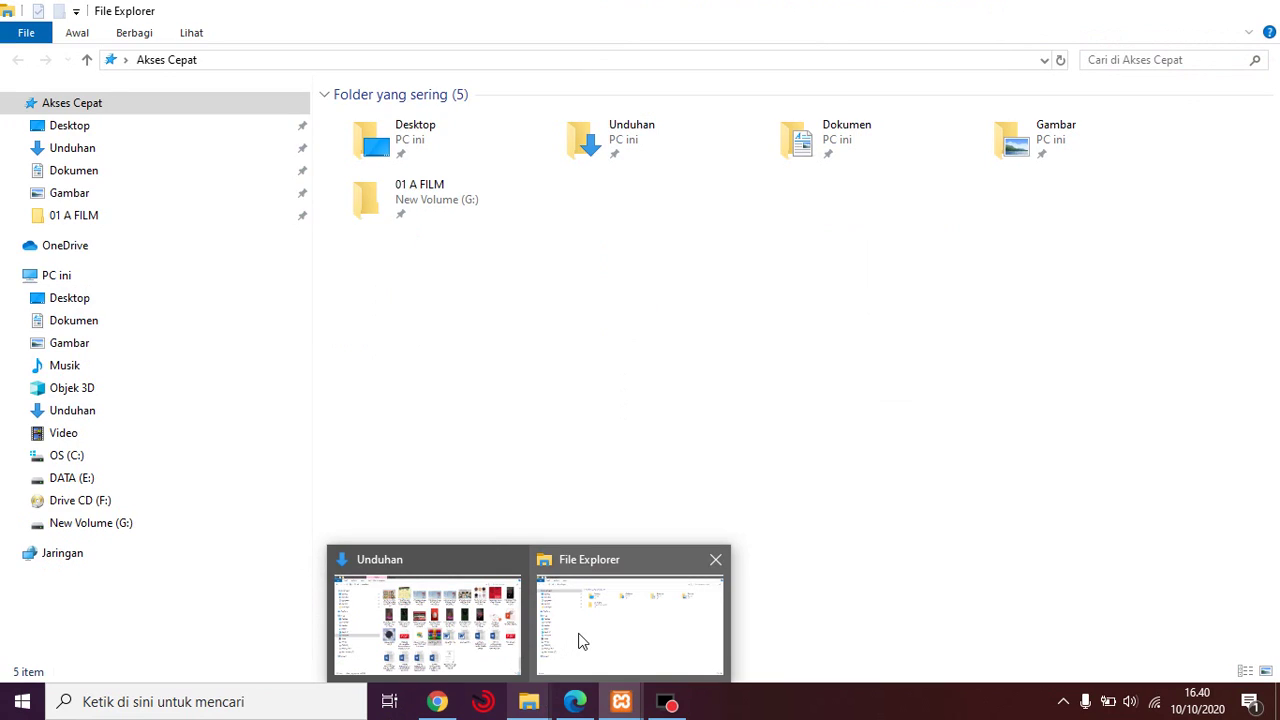
pyautogui.click(580, 636)
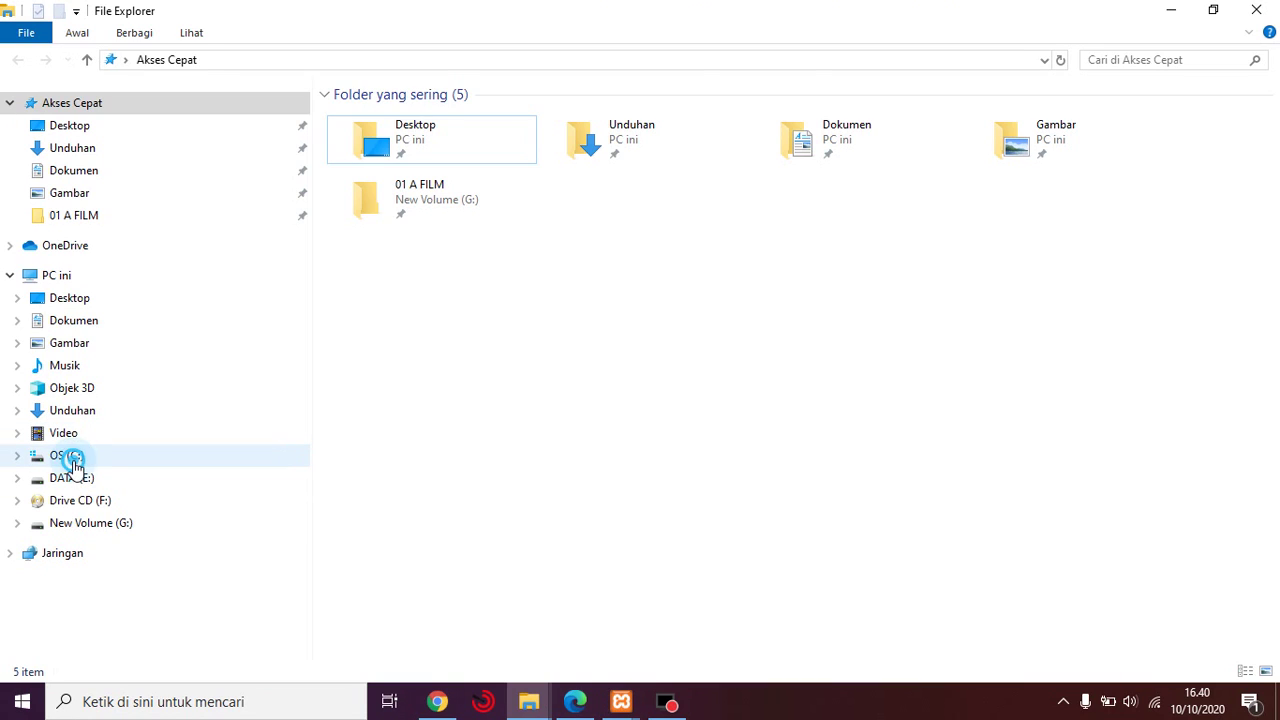
pyautogui.click(71, 456)
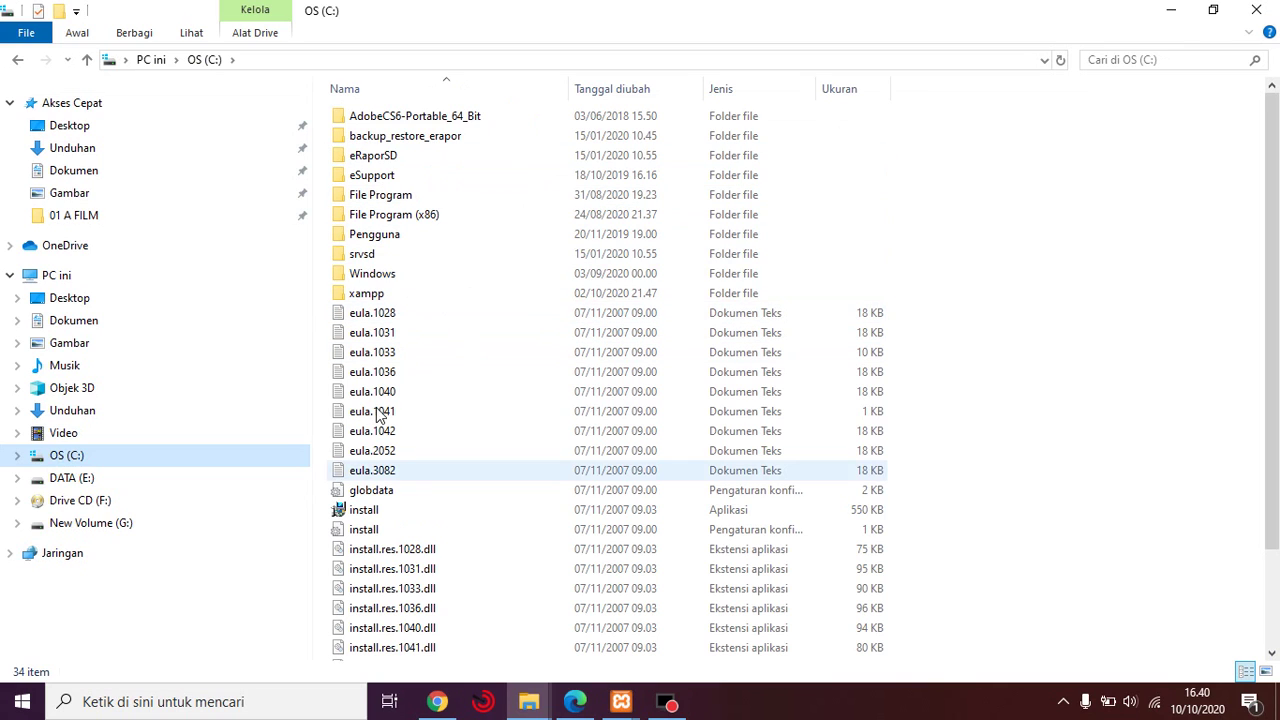
pyautogui.doubleClick(366, 296)
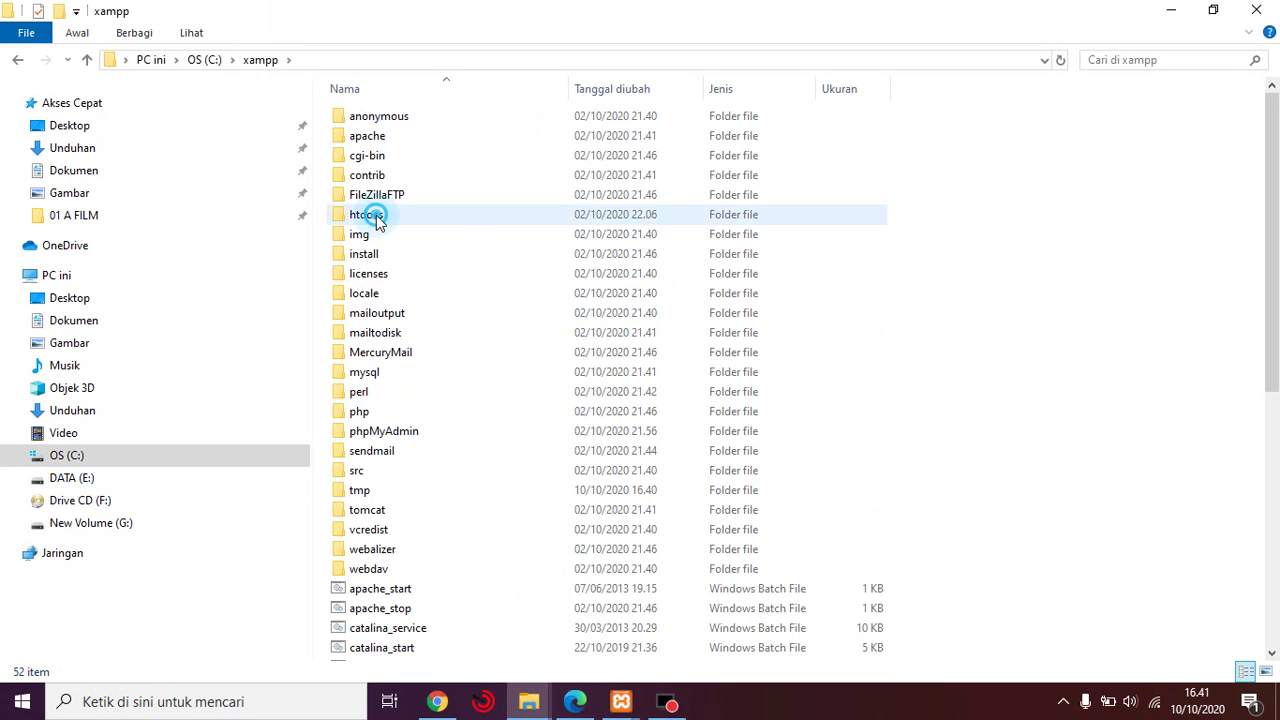
pyautogui.doubleClick(366, 215)
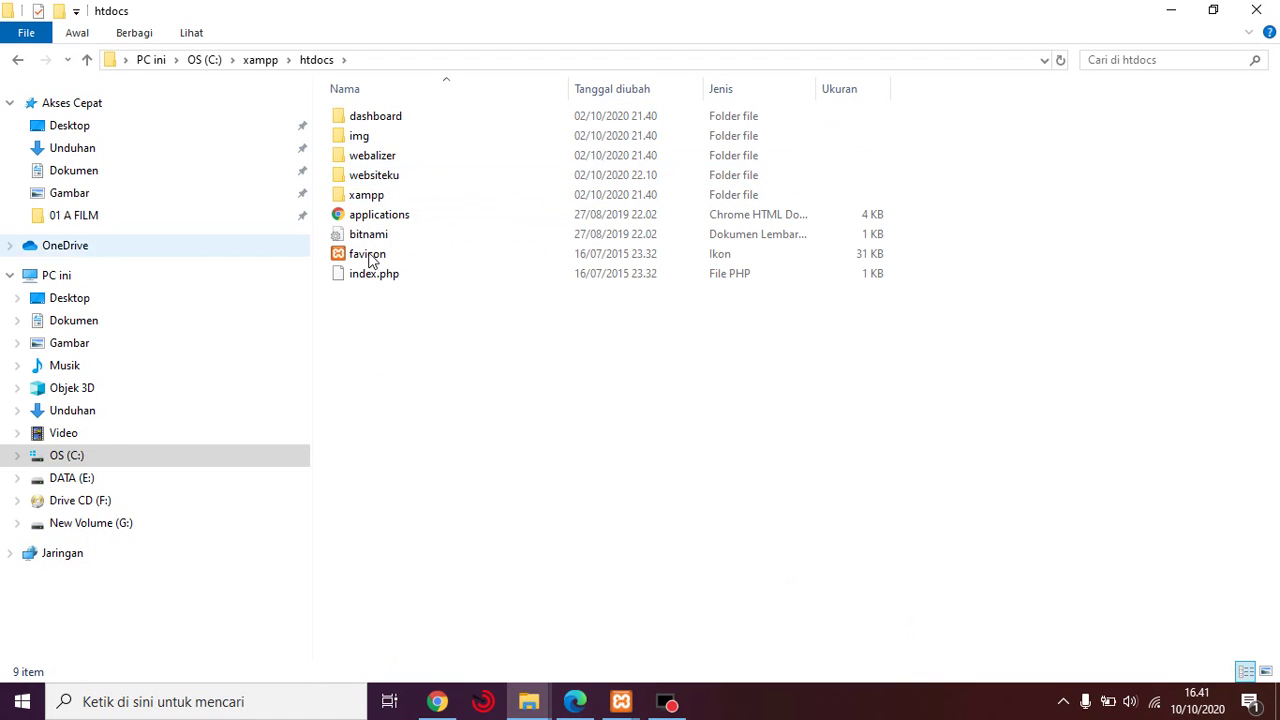
# Step: Look through the contents of the websiteku folder and return to htdocs
pyautogui.click(417, 181)
pyautogui.doubleClick(417, 181)
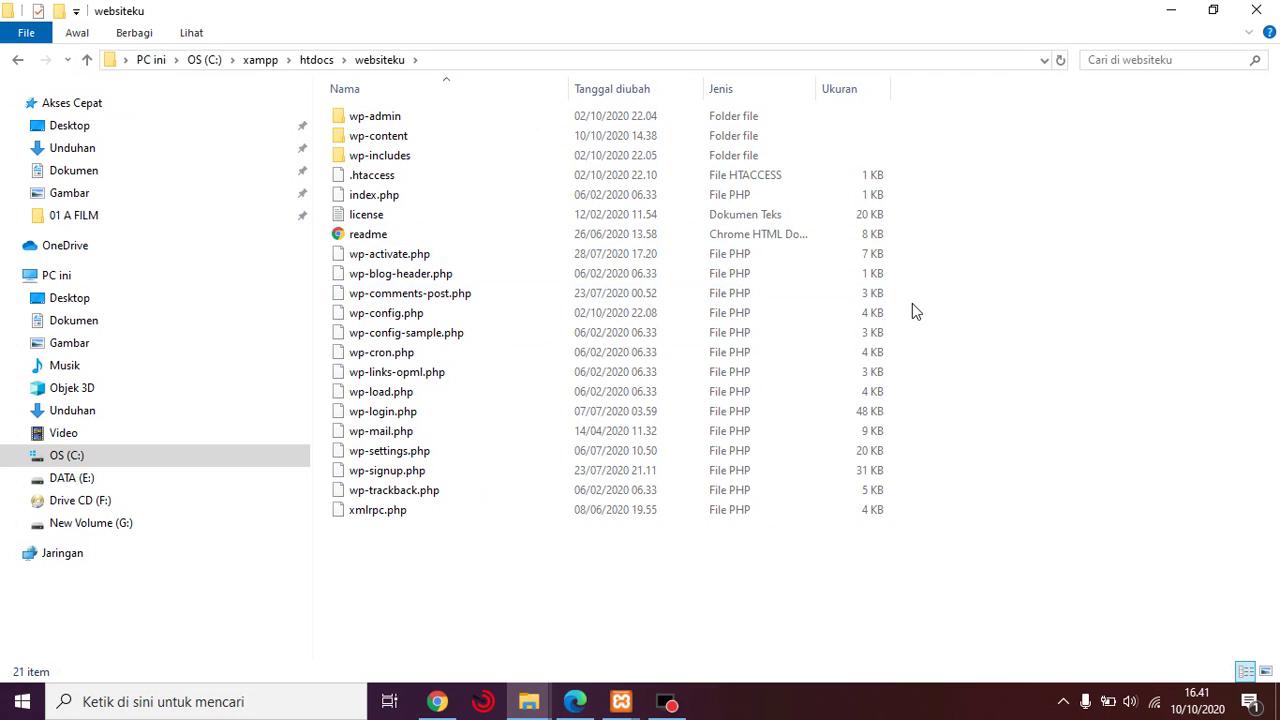
pyautogui.click(87, 60)
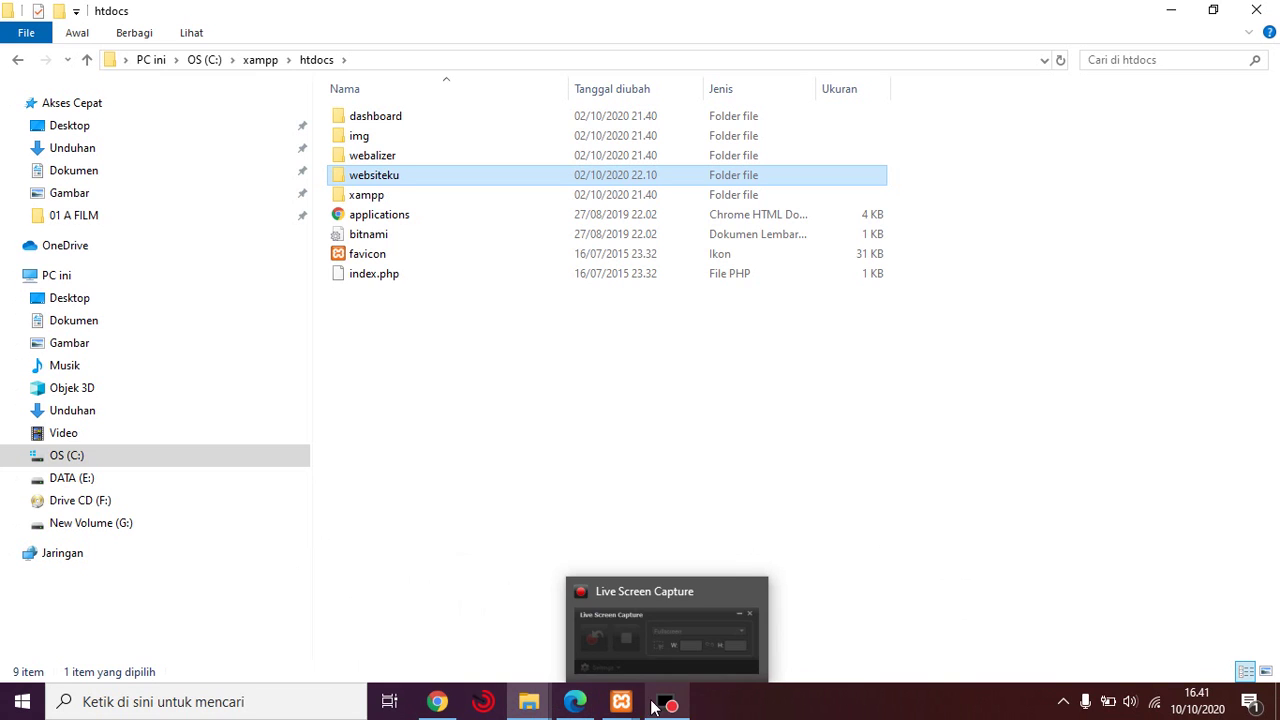
# Step: Check the module status in the open XAMPP Control Panel windows and return to the htdocs folder
pyautogui.moveTo(621, 702)
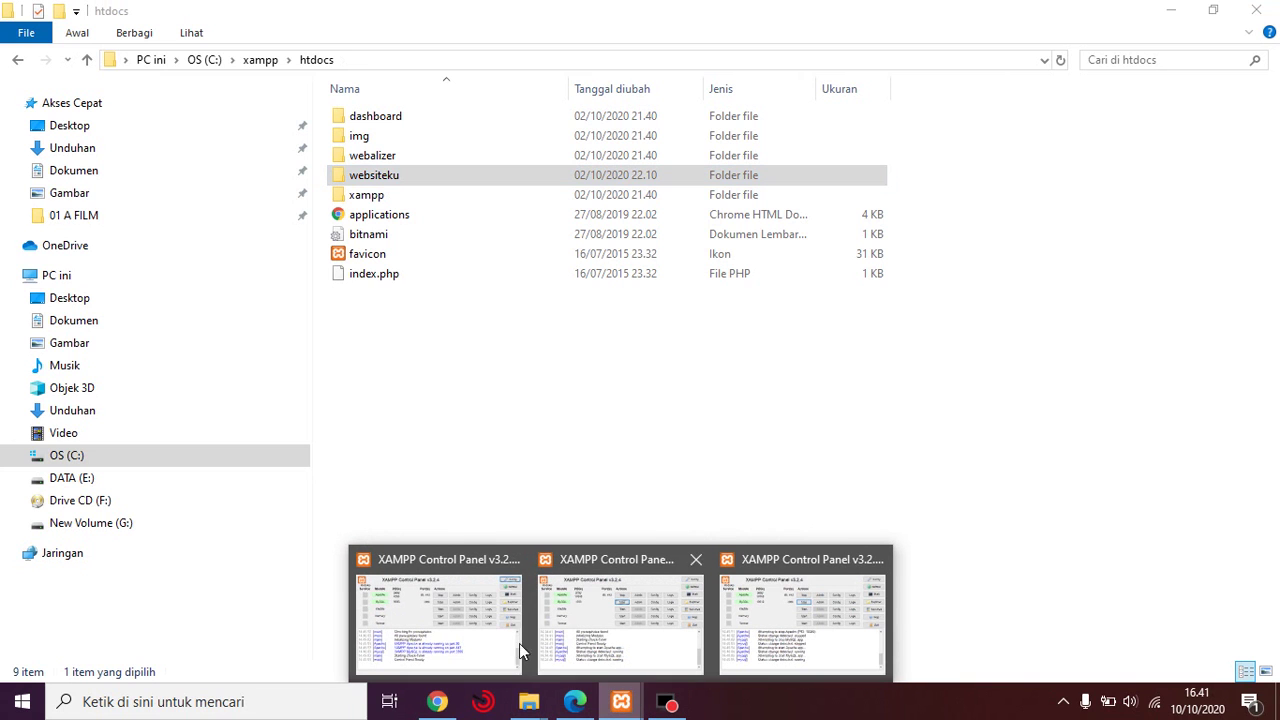
pyautogui.click(403, 587)
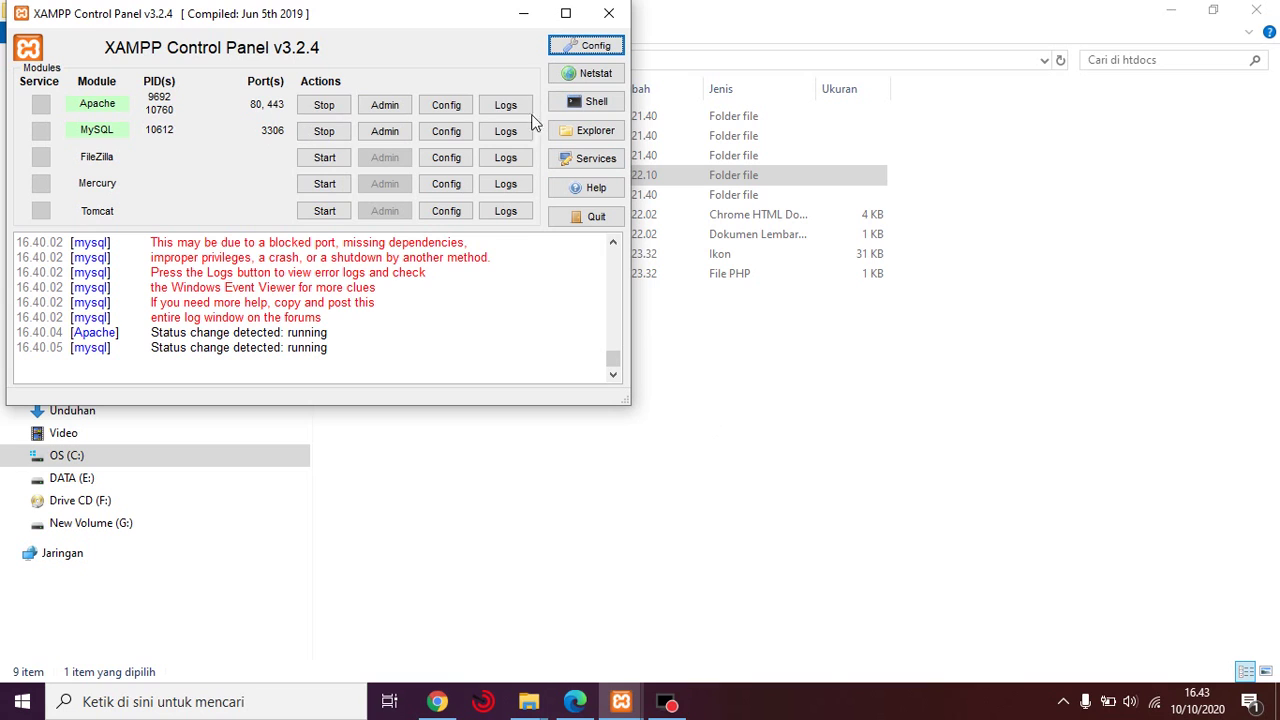
pyautogui.click(787, 563)
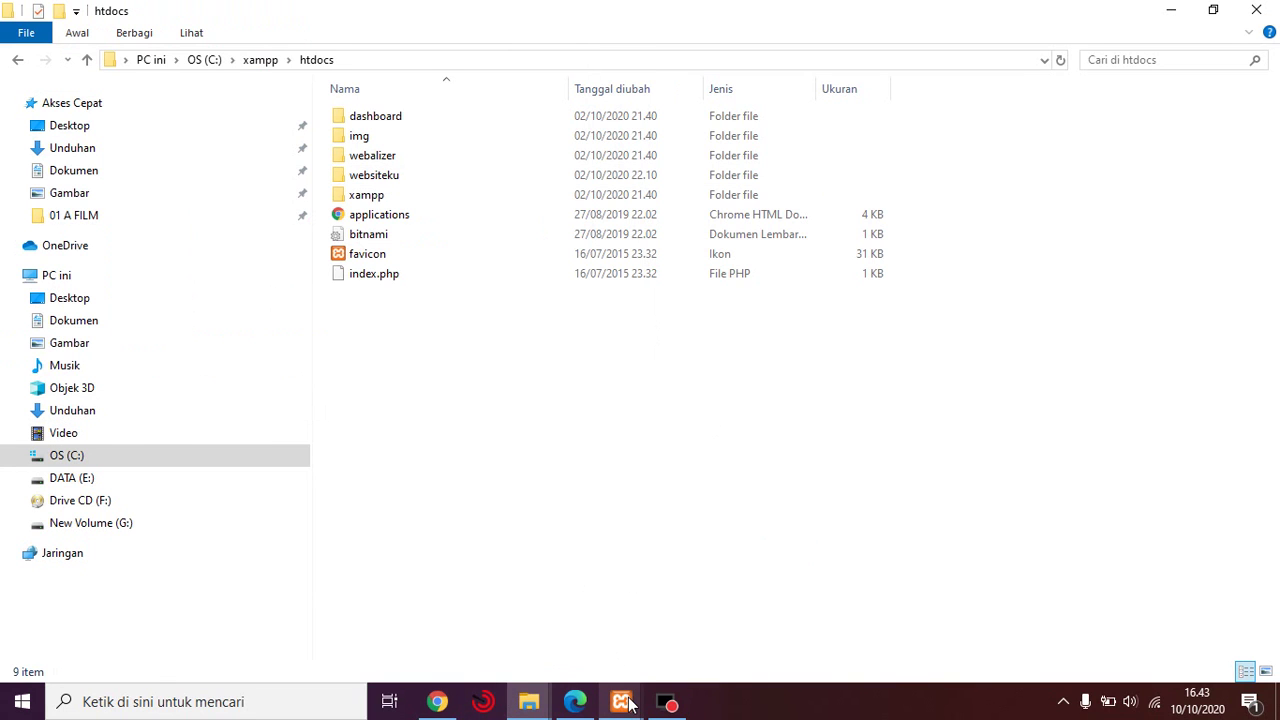
pyautogui.moveTo(621, 702)
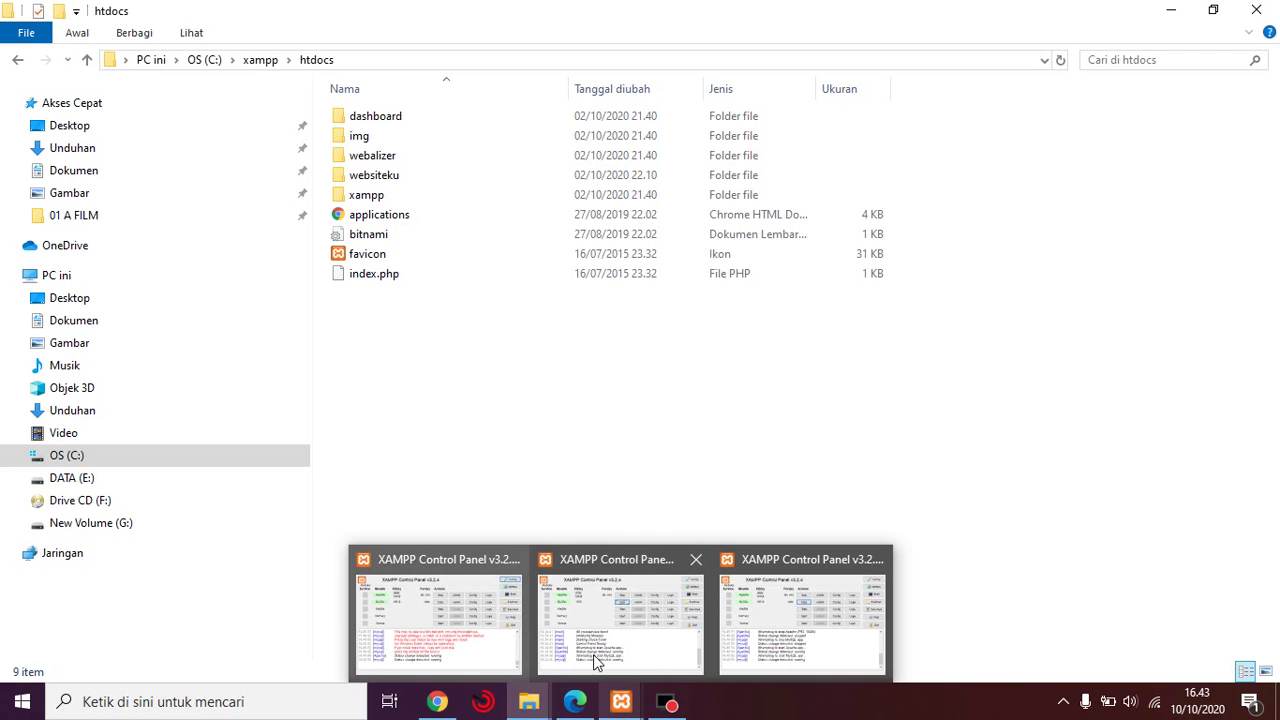
pyautogui.click(475, 613)
pyautogui.click(769, 406)
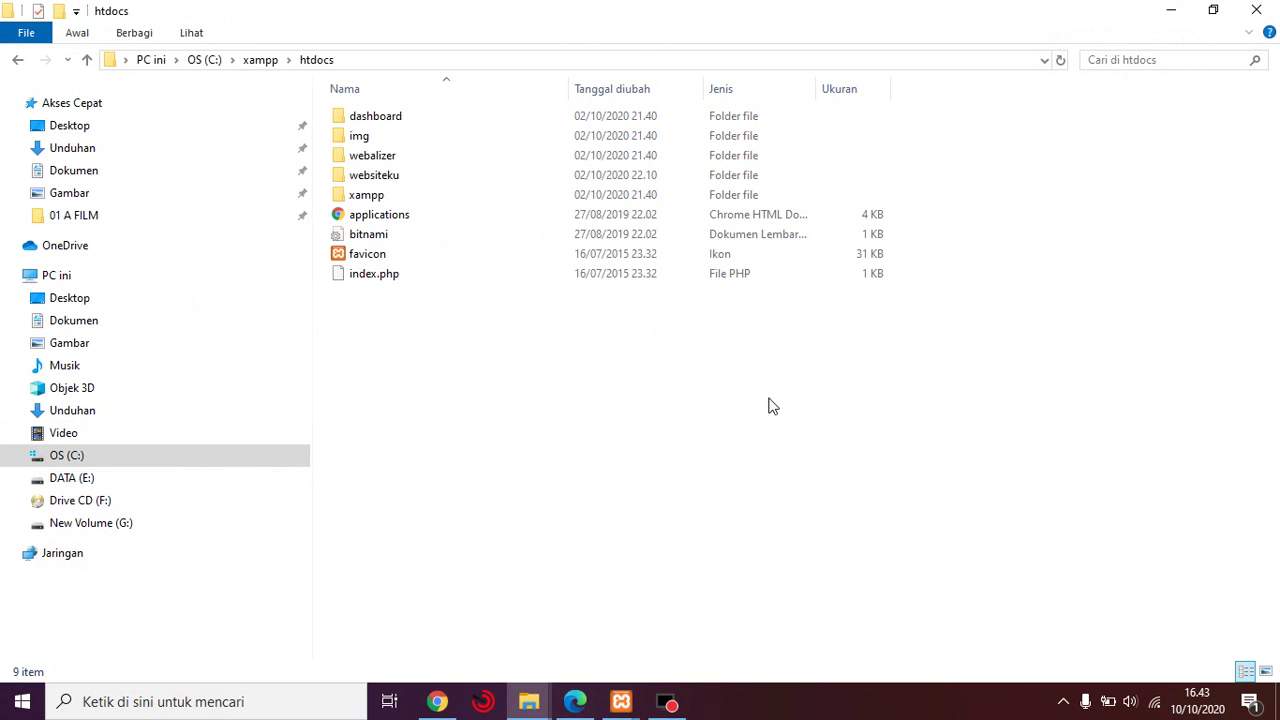
# Step: Switch to Chrome and replace the phpMyAdmin address with the localhost/websiteku WordPress login page
pyautogui.click(438, 701)
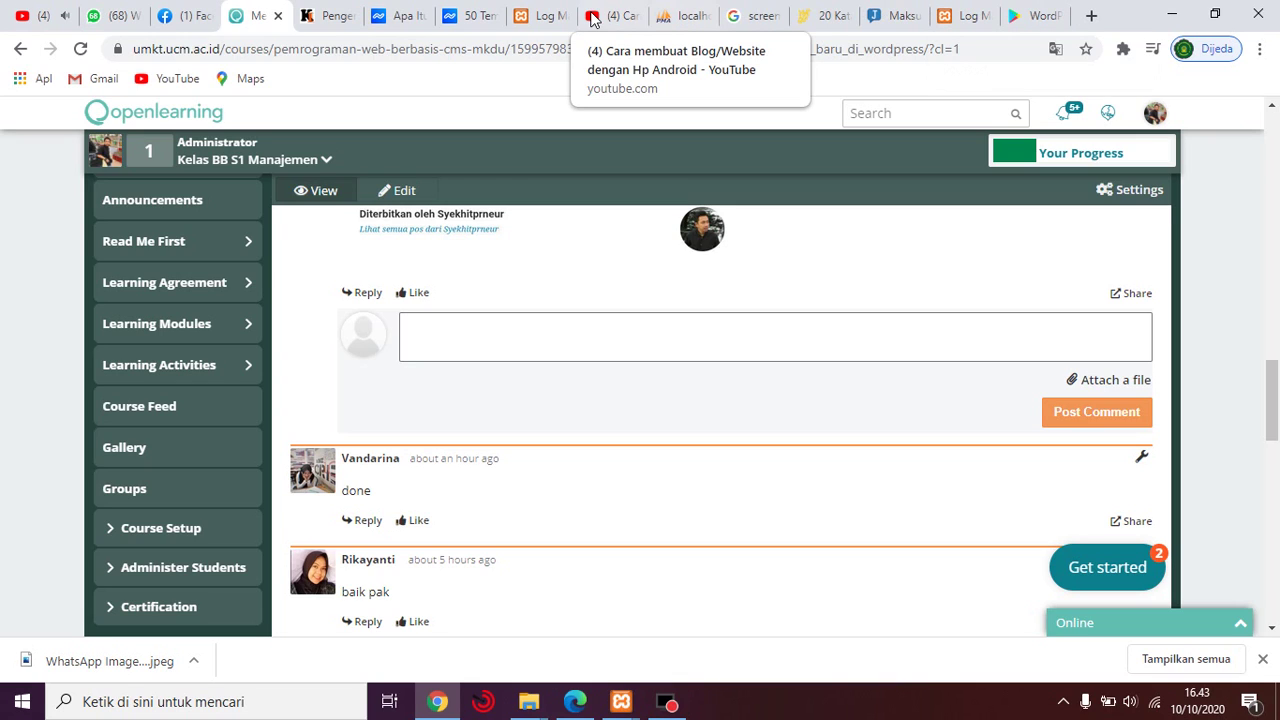
pyautogui.click(686, 19)
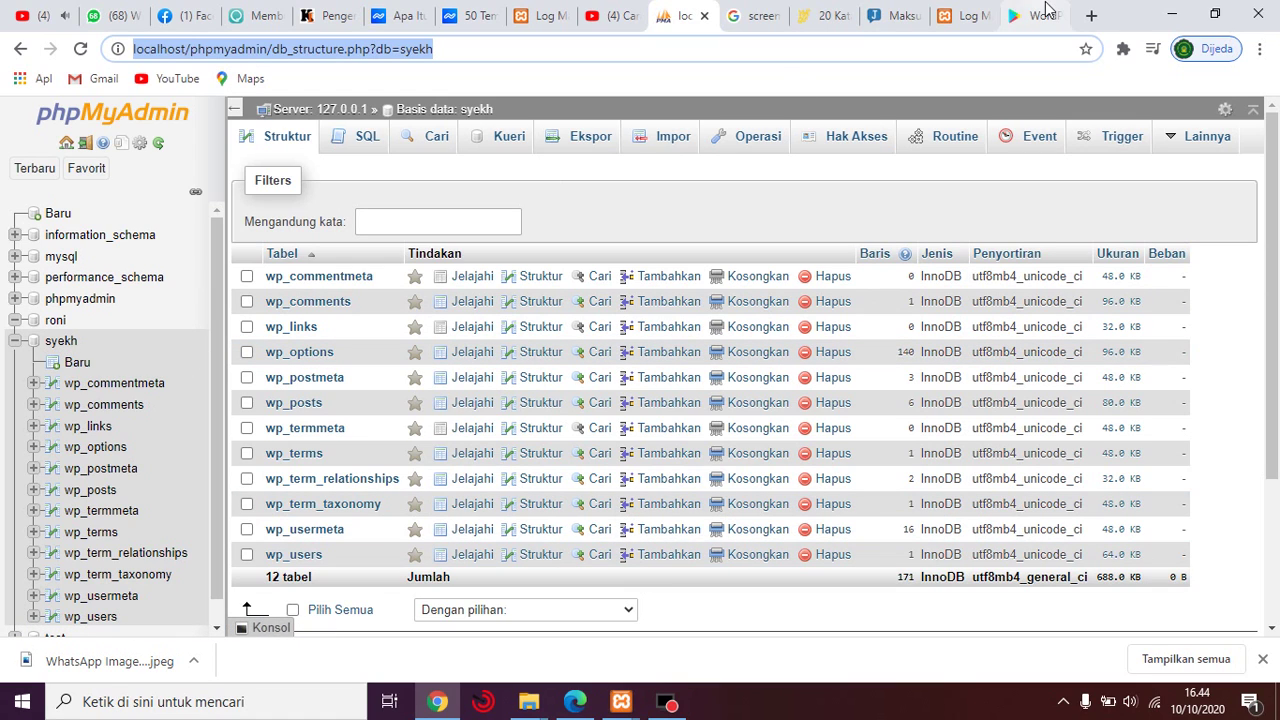
pyautogui.click(541, 47)
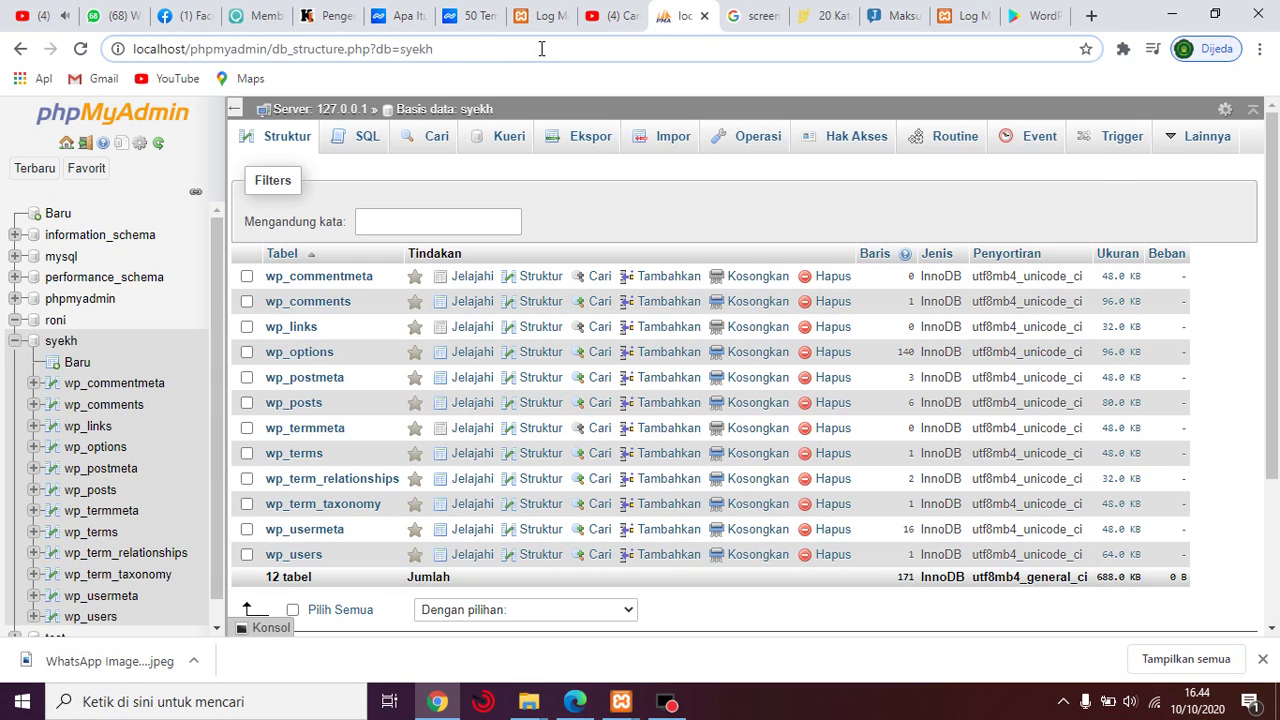
pyautogui.press('BackSpace')
pyautogui.press('BackSpace')
pyautogui.press('BackSpace')
pyautogui.press('BackSpace')
pyautogui.press('BackSpace')
pyautogui.press('BackSpace')
pyautogui.press('BackSpace')
pyautogui.press('BackSpace')
pyautogui.press('BackSpace')
pyautogui.press('BackSpace')
pyautogui.press('BackSpace')
pyautogui.press('BackSpace')
pyautogui.press('BackSpace')
pyautogui.press('BackSpace')
pyautogui.press('BackSpace')
pyautogui.press('BackSpace')
pyautogui.press('BackSpace')
pyautogui.press('BackSpace')
pyautogui.press('BackSpace')
pyautogui.press('BackSpace')
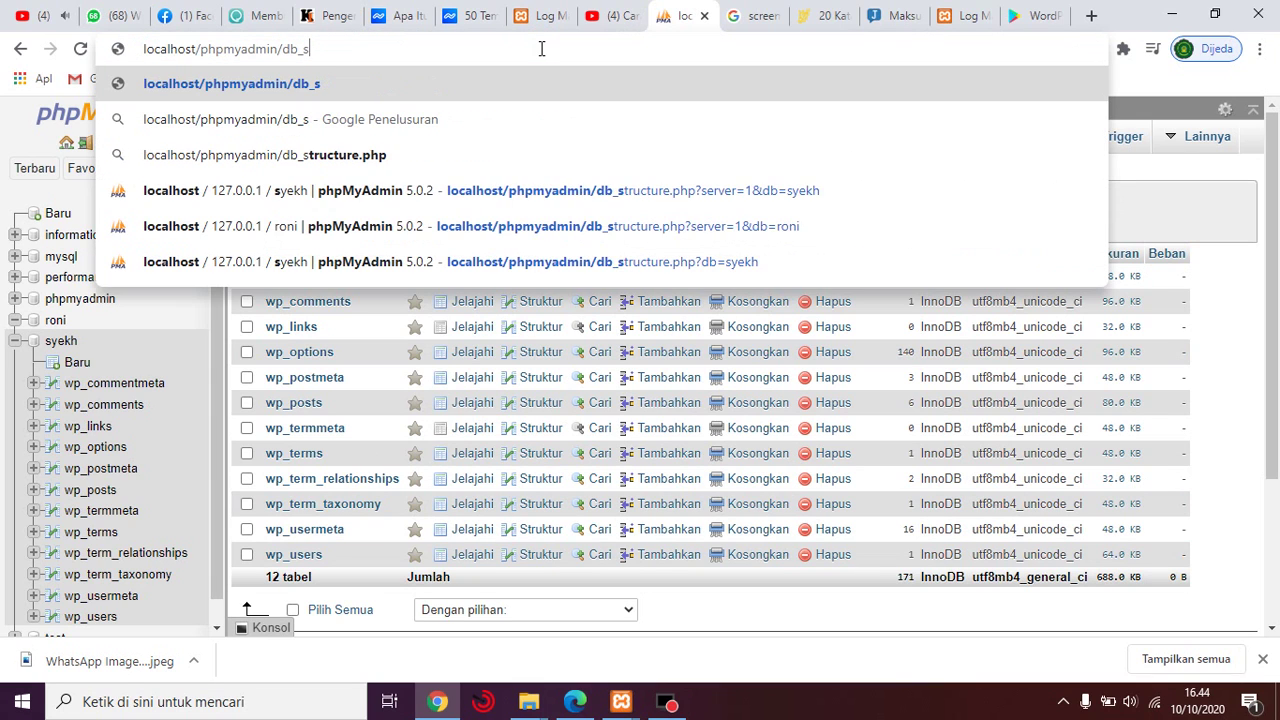
pyautogui.press('BackSpace')
pyautogui.press('BackSpace')
pyautogui.press('BackSpace')
pyautogui.press('BackSpace')
pyautogui.press('BackSpace')
pyautogui.press('BackSpace')
pyautogui.press('BackSpace')
pyautogui.press('BackSpace')
pyautogui.press('BackSpace')
pyautogui.press('BackSpace')
pyautogui.press('BackSpace')
pyautogui.press('BackSpace')
pyautogui.press('BackSpace')
pyautogui.press('BackSpace')
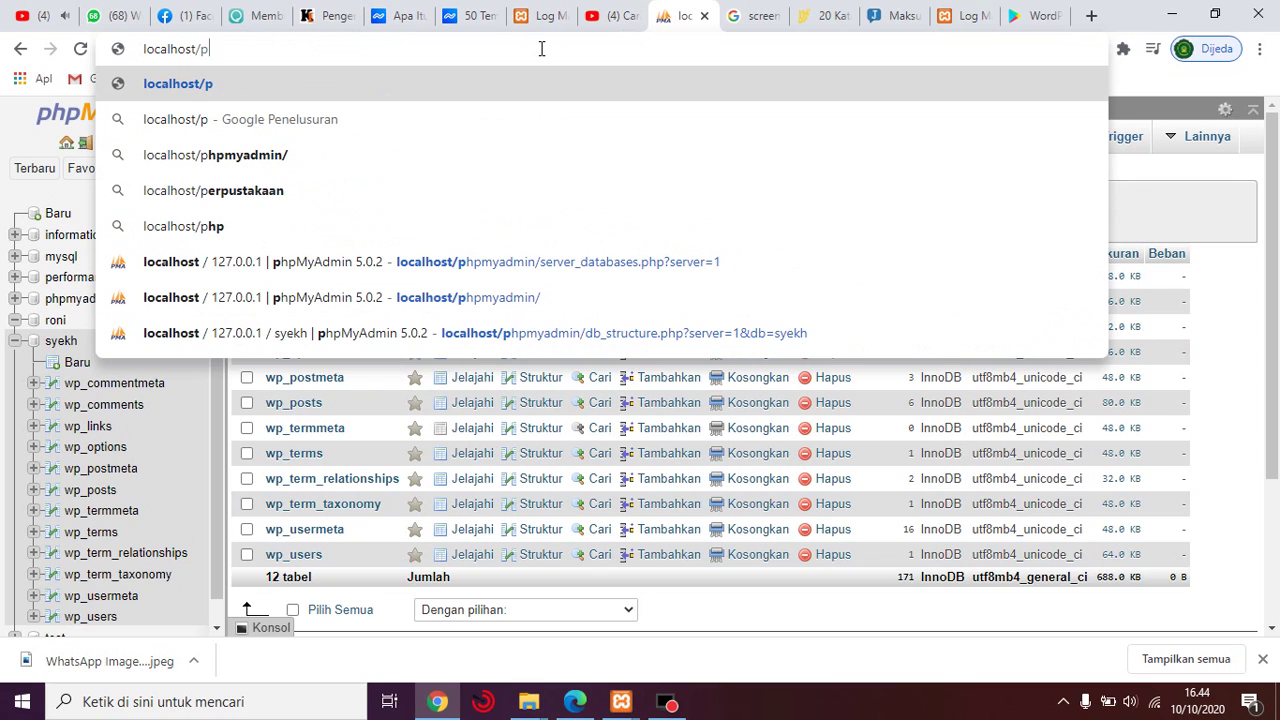
pyautogui.press('BackSpace')
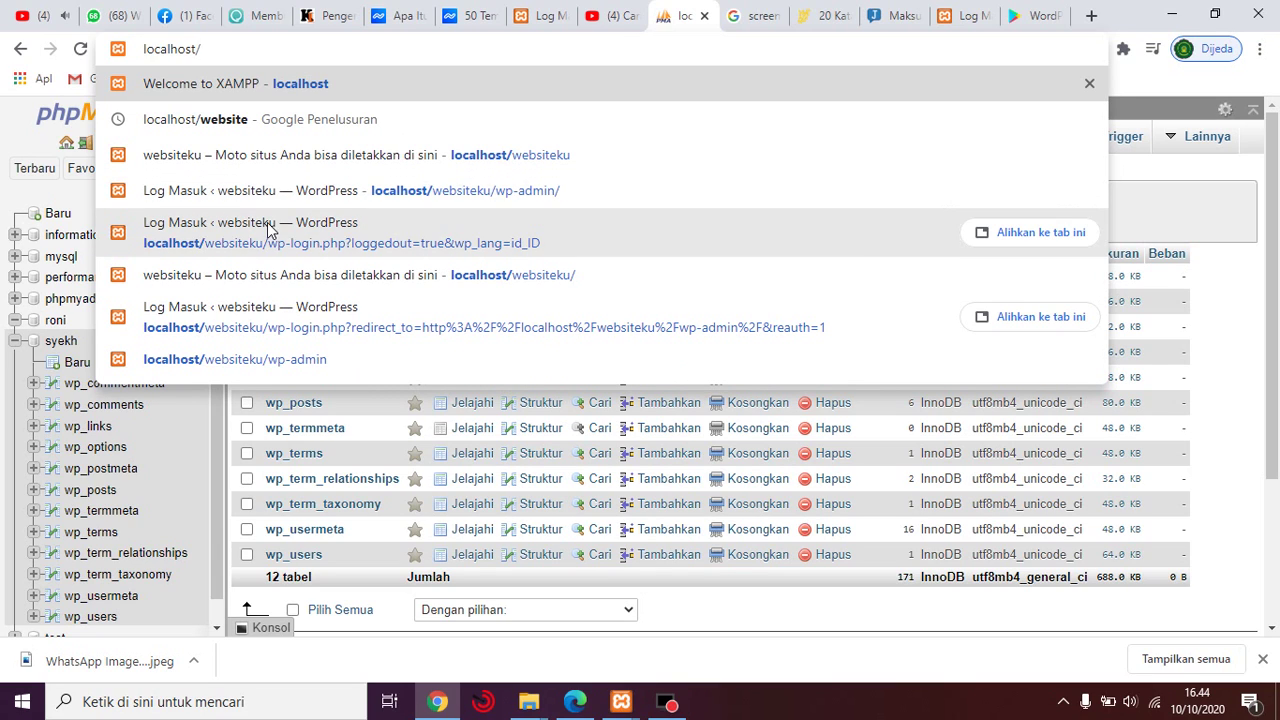
pyautogui.click(240, 237)
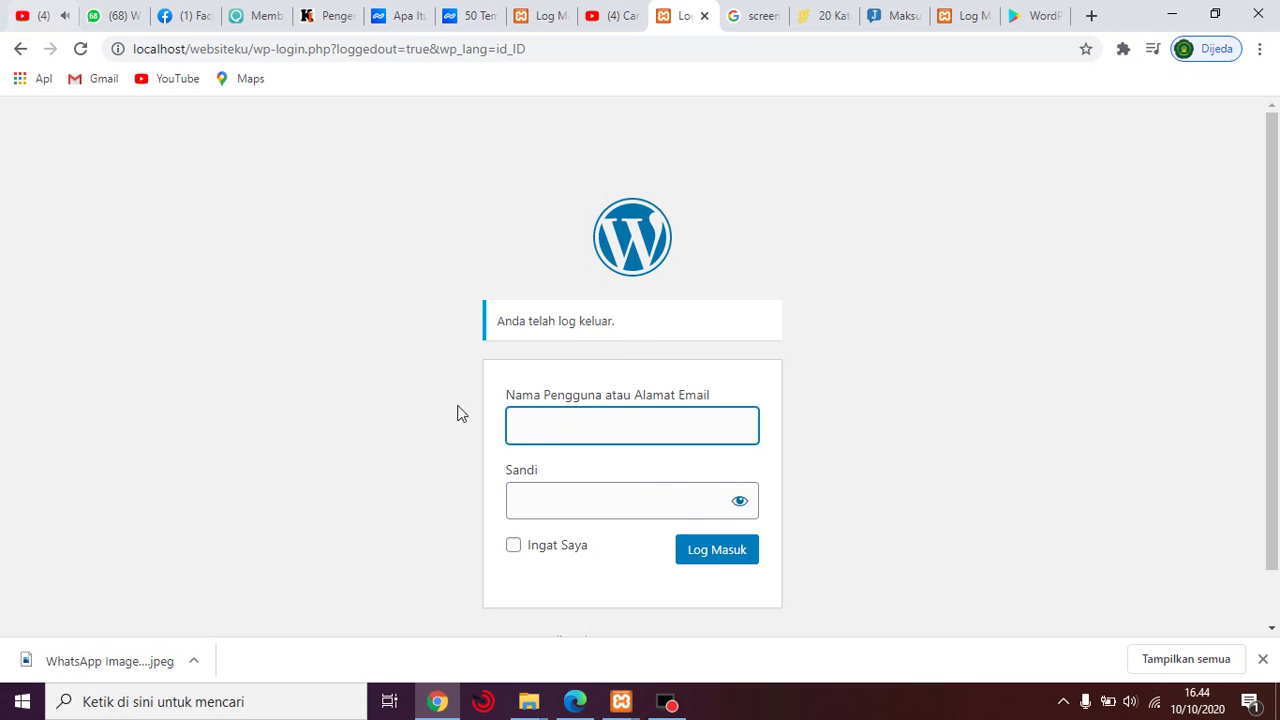
# Step: Try to log in to the websiteku WordPress site with the first saved username and the account password
pyautogui.click(569, 493)
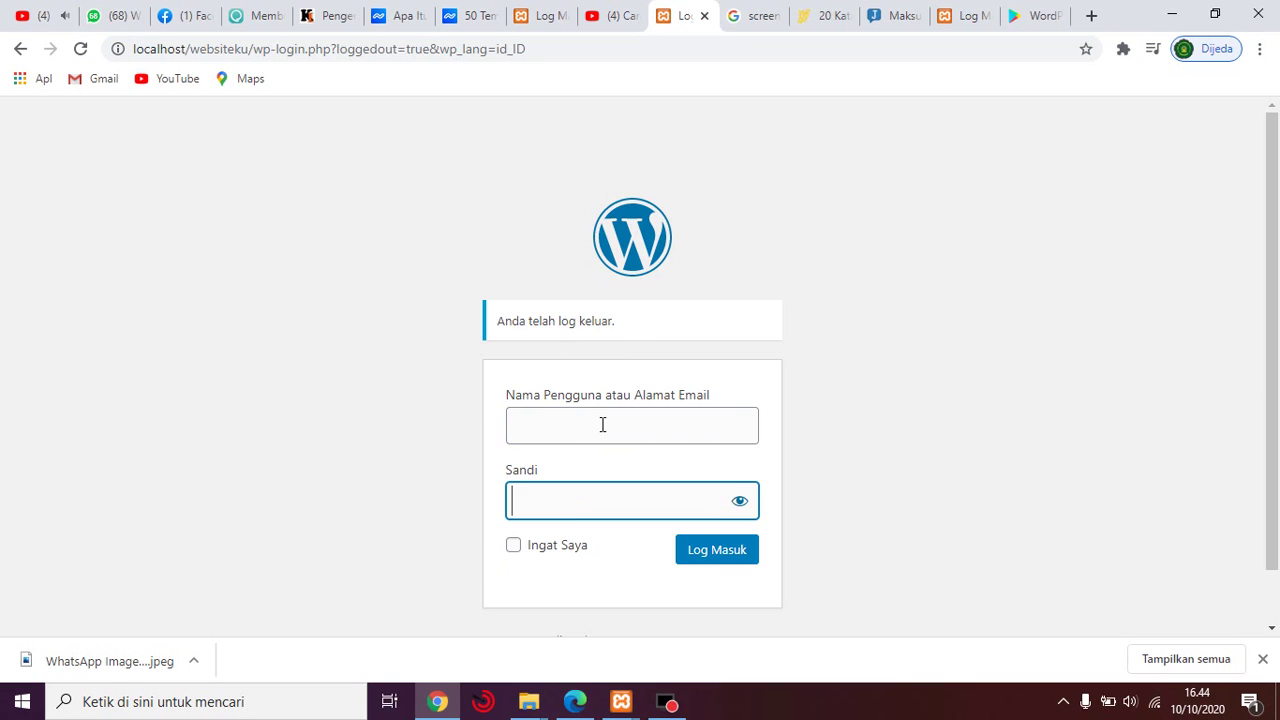
pyautogui.click(603, 423)
pyautogui.click(606, 424)
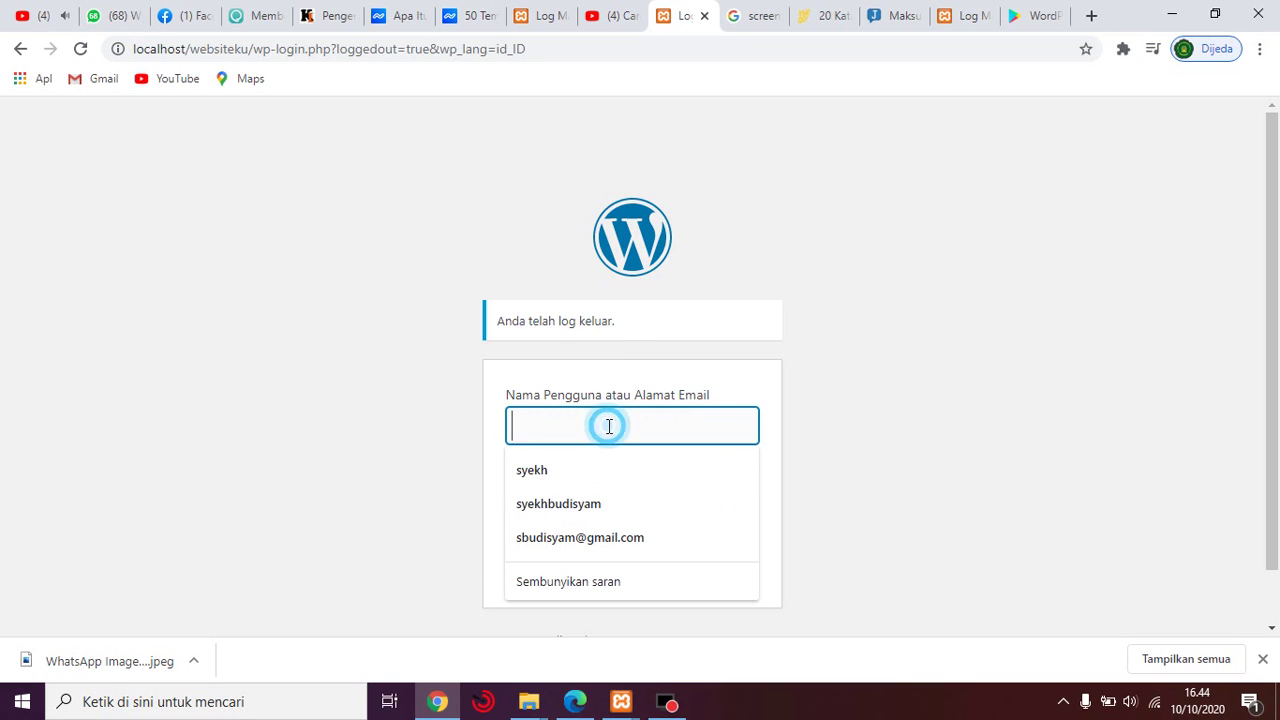
pyautogui.click(533, 470)
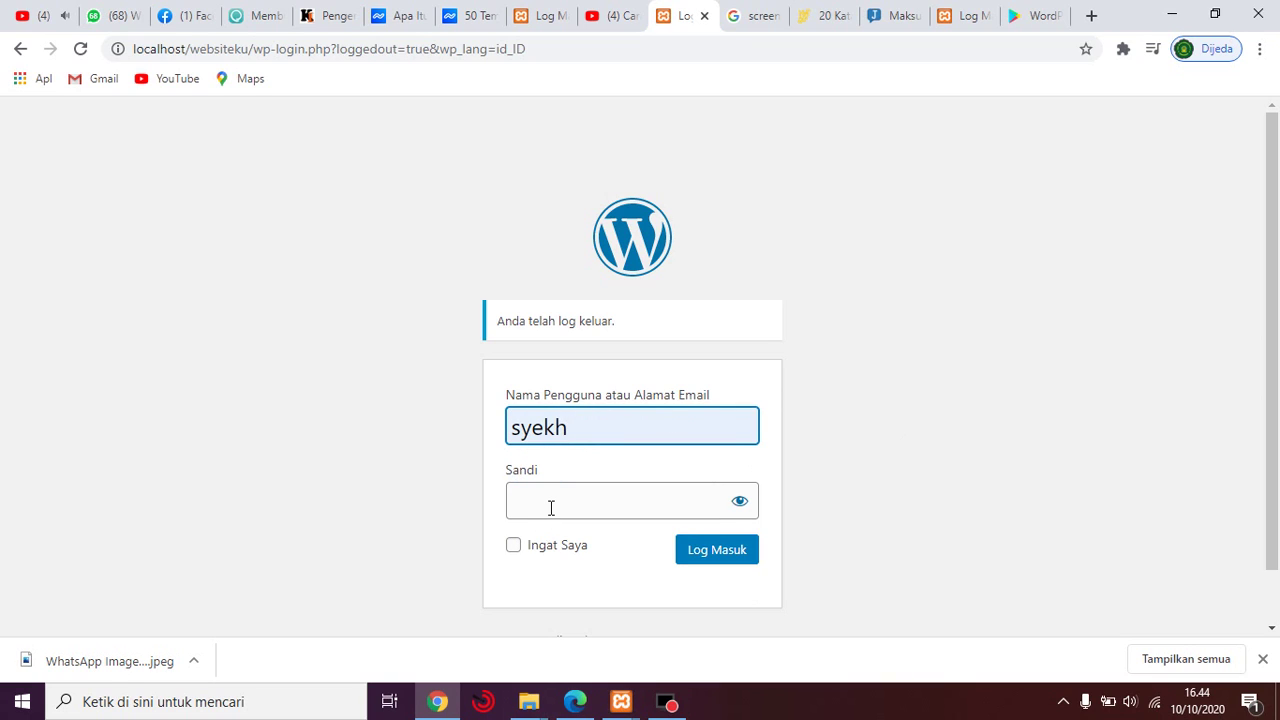
pyautogui.click(550, 510)
pyautogui.write('••••')
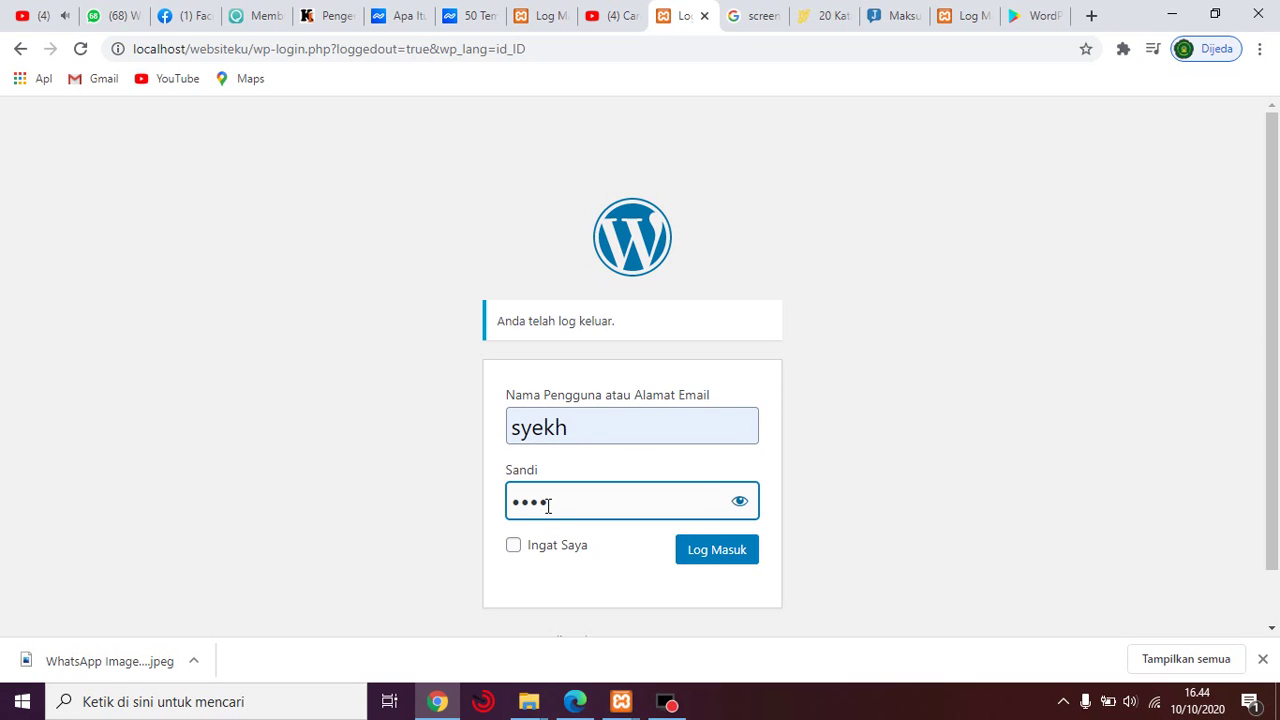
pyautogui.write('••••••')
pyautogui.click(717, 553)
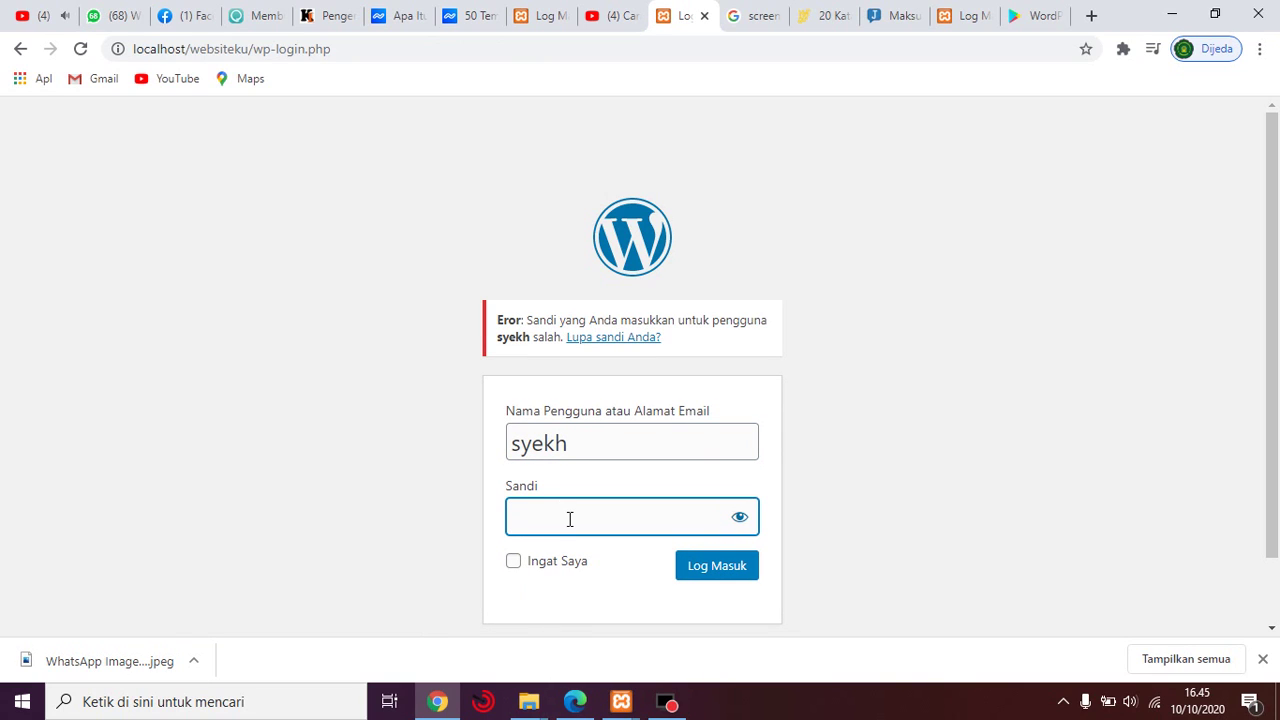
# Step: Enter the account password again and log in to the websiteku WordPress dashboard
pyautogui.write('•••••••••')
pyautogui.click(696, 572)
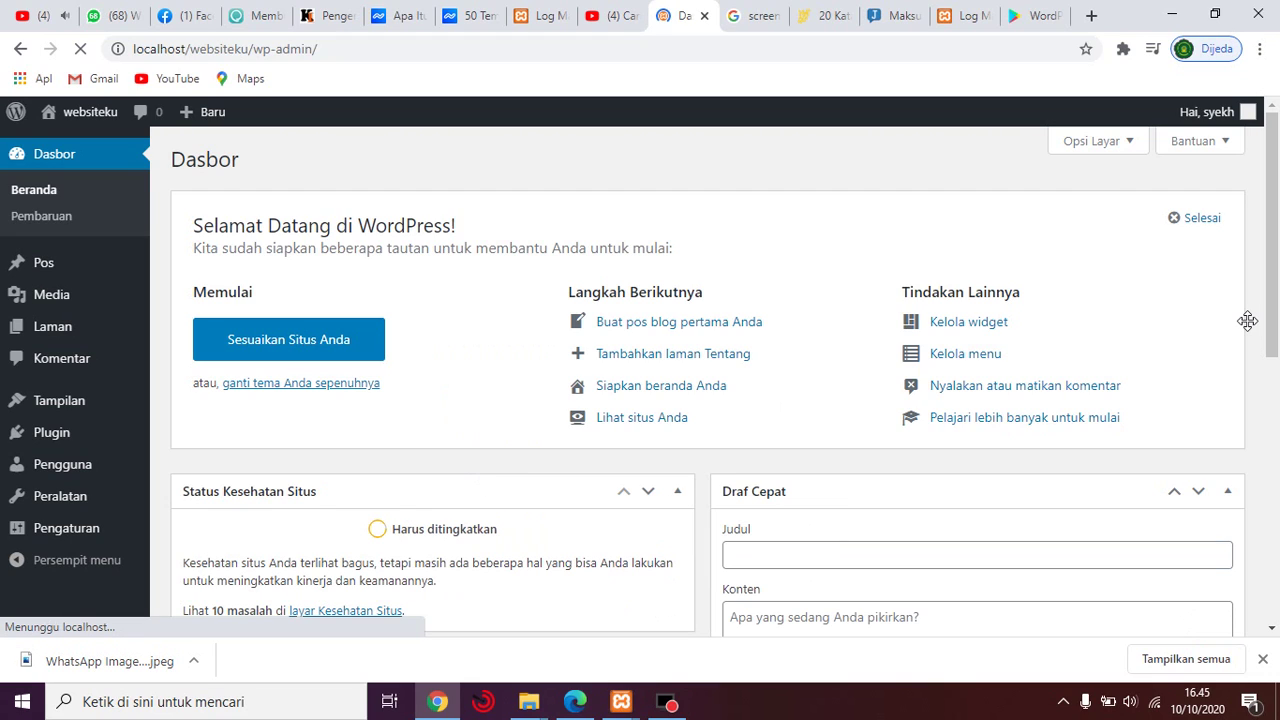
pyautogui.moveTo(1226, 122)
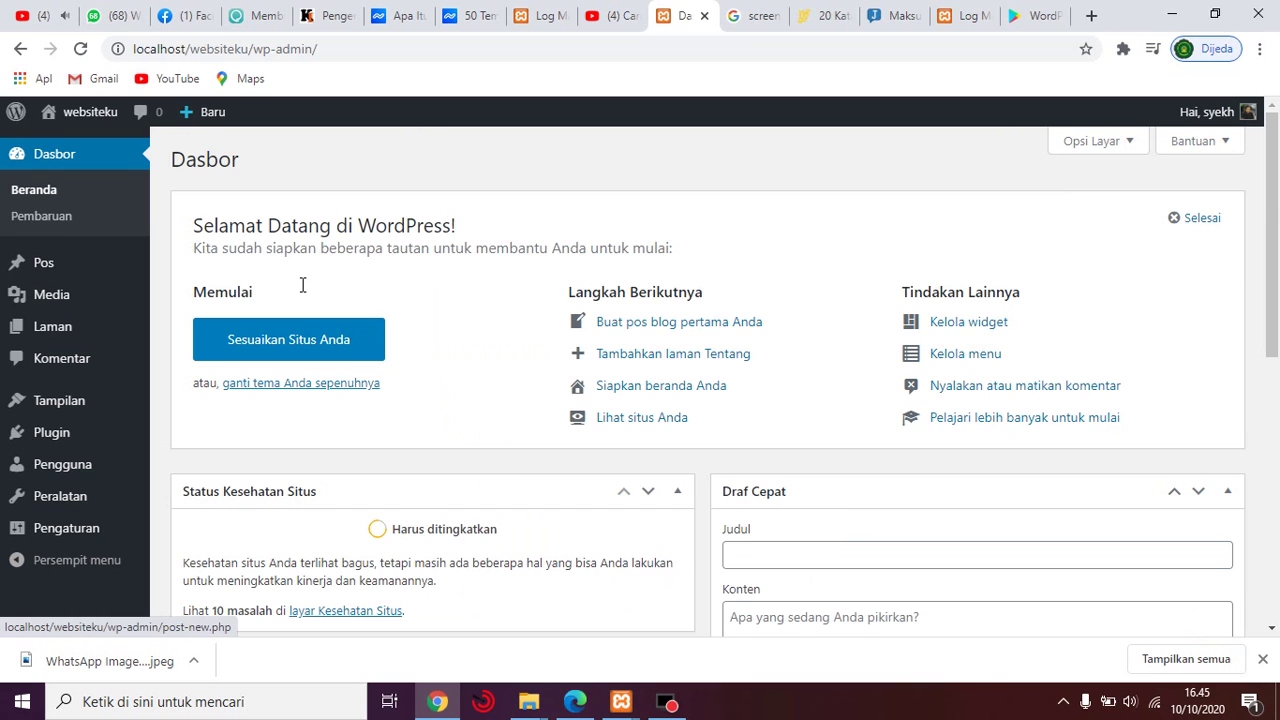
# Step: Look over the dashboard widgets and start a new post
pyautogui.scroll(-2, 709, 478)
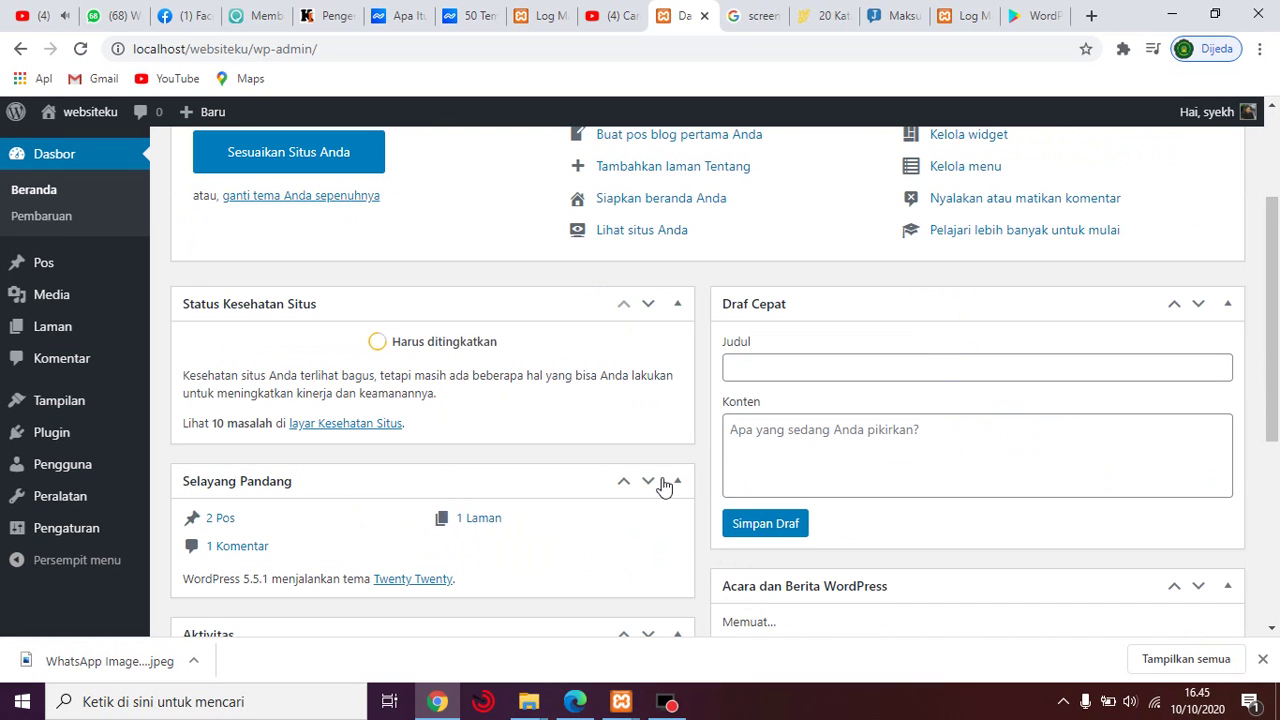
pyautogui.scroll(2, 577, 476)
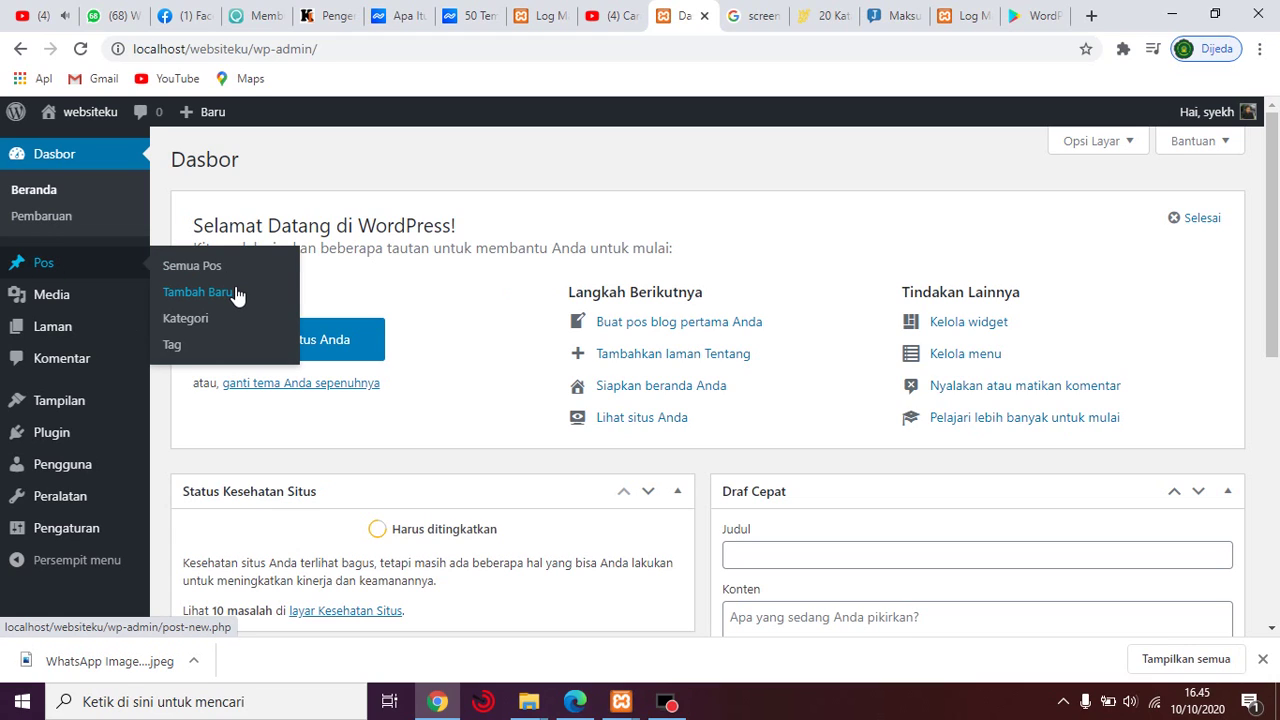
pyautogui.click(223, 297)
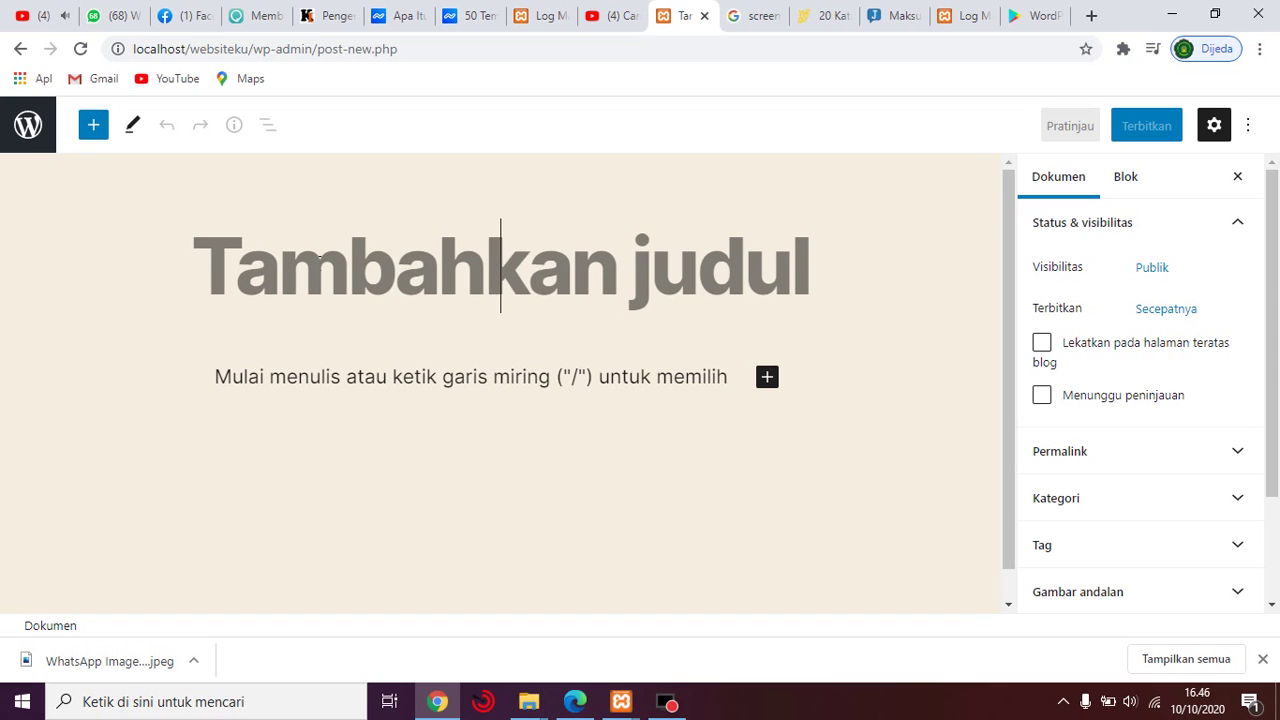
# Step: Title the new post "Postingan Pertama ku"
pyautogui.click(800, 262)
pyautogui.write('pos')
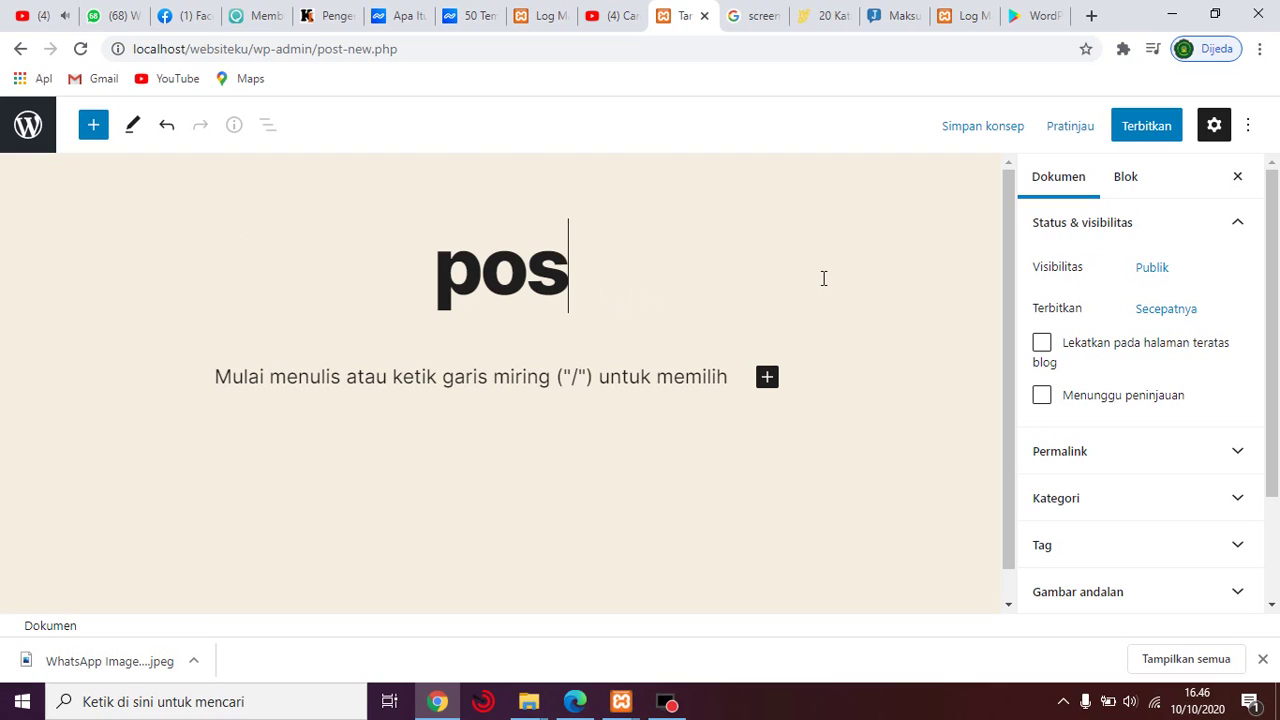
pyautogui.press('BackSpace')
pyautogui.press('BackSpace')
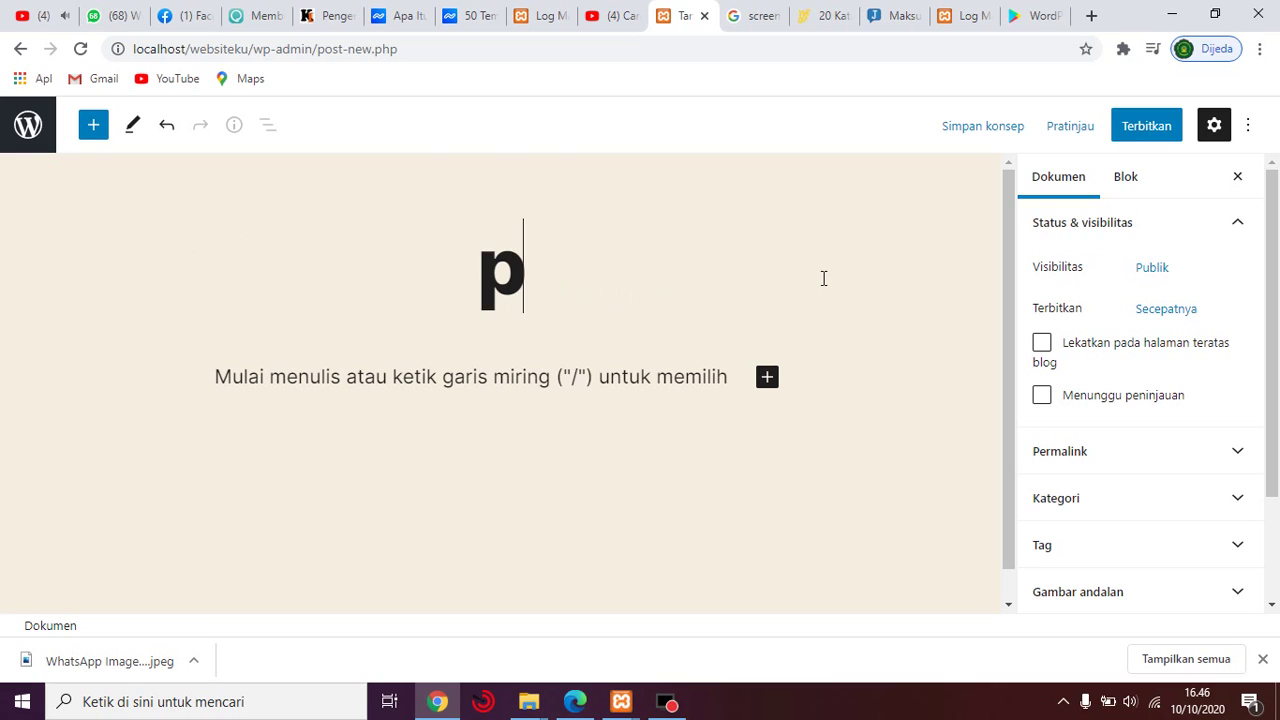
pyautogui.write('P')
pyautogui.press('BackSpace')
pyautogui.press('BackSpace')
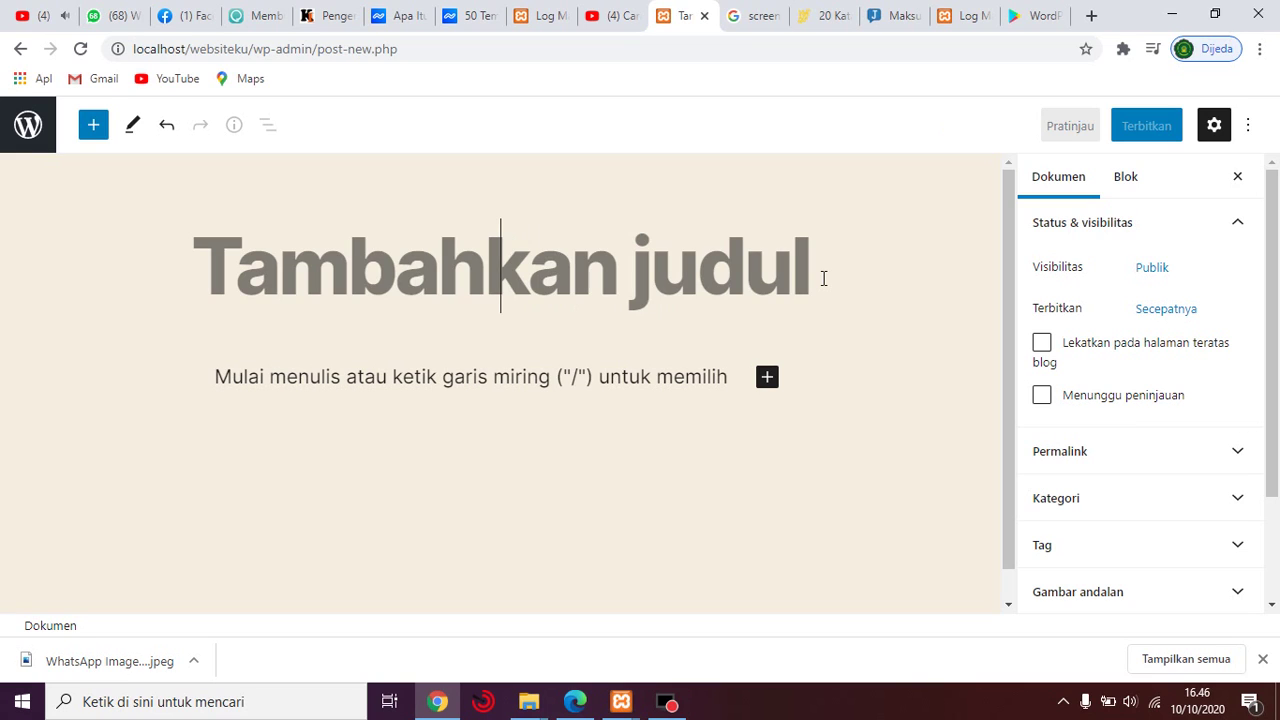
pyautogui.write('Posti')
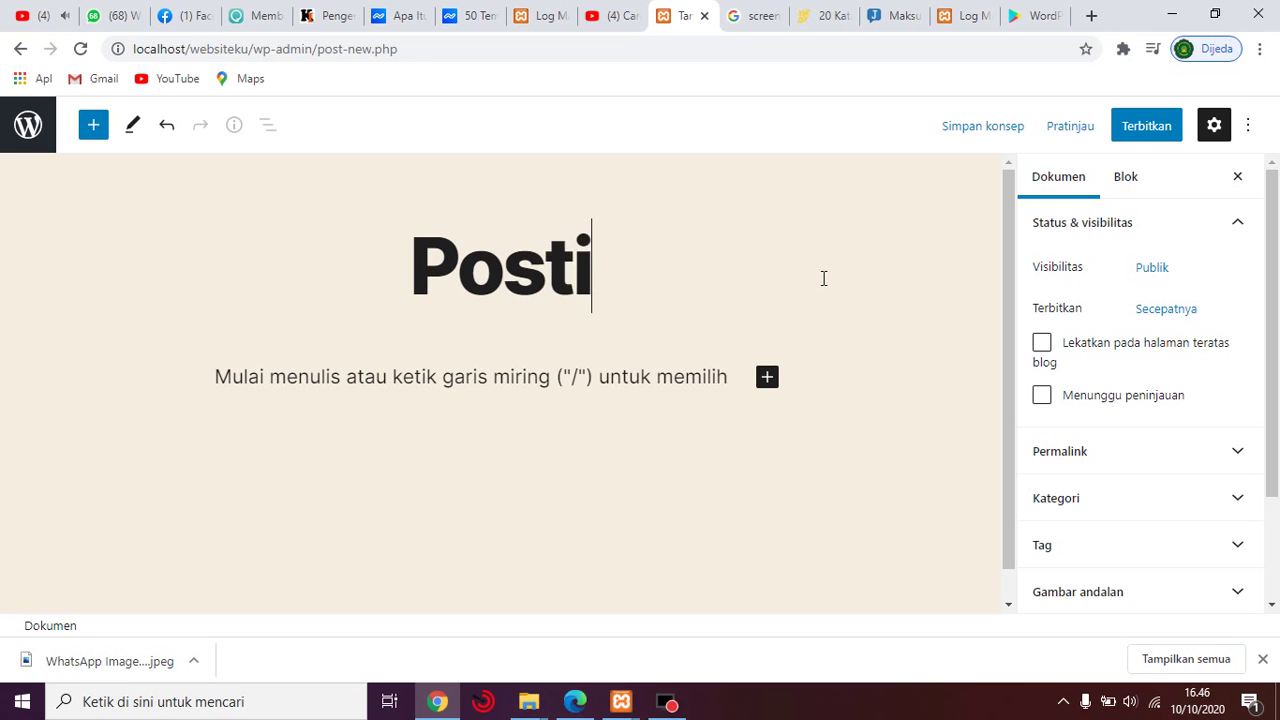
pyautogui.write('ngan Pe')
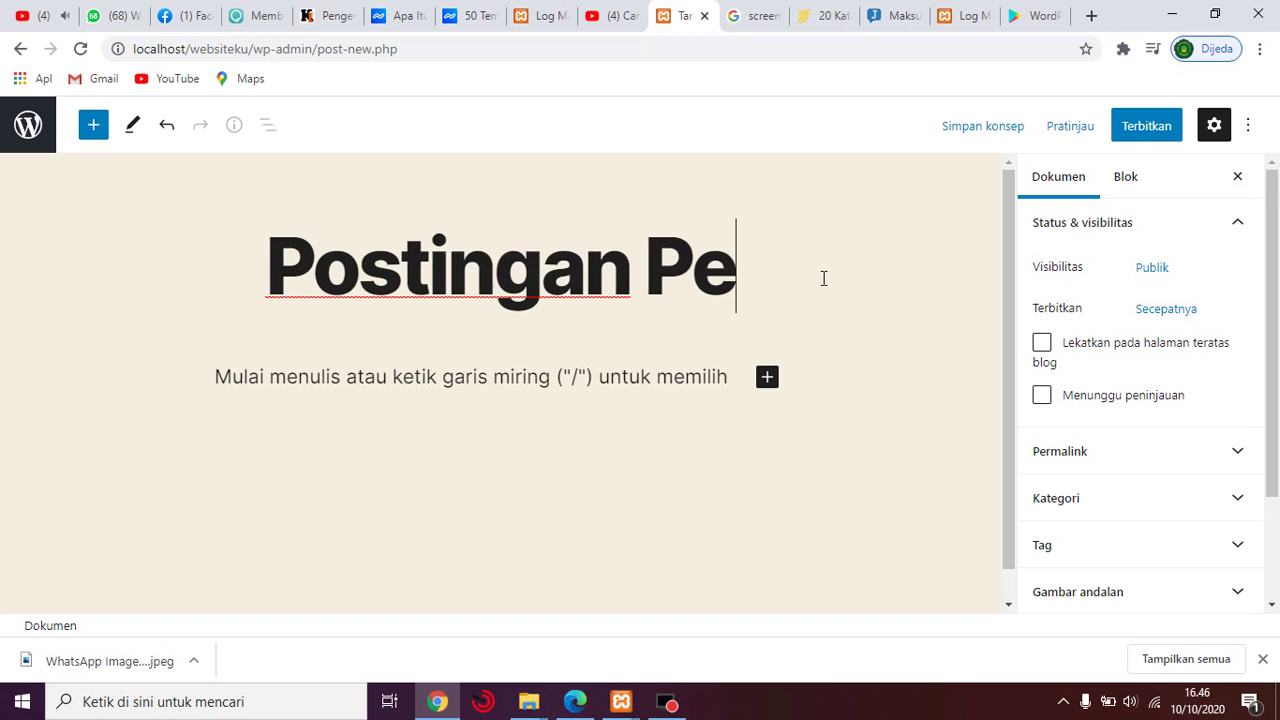
pyautogui.write('rtama ku')
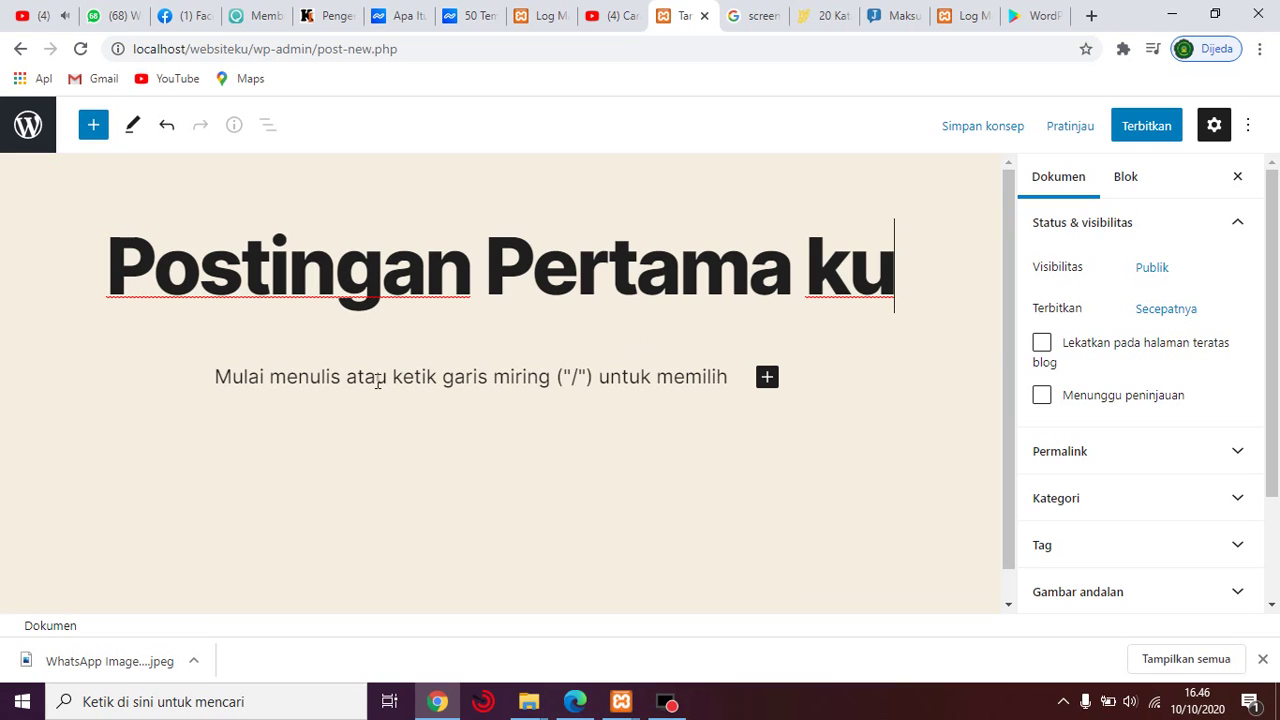
# Step: Add a first paragraph to the post reading "Nama :" followed by the author's full name with capitalised initials
pyautogui.click(297, 379)
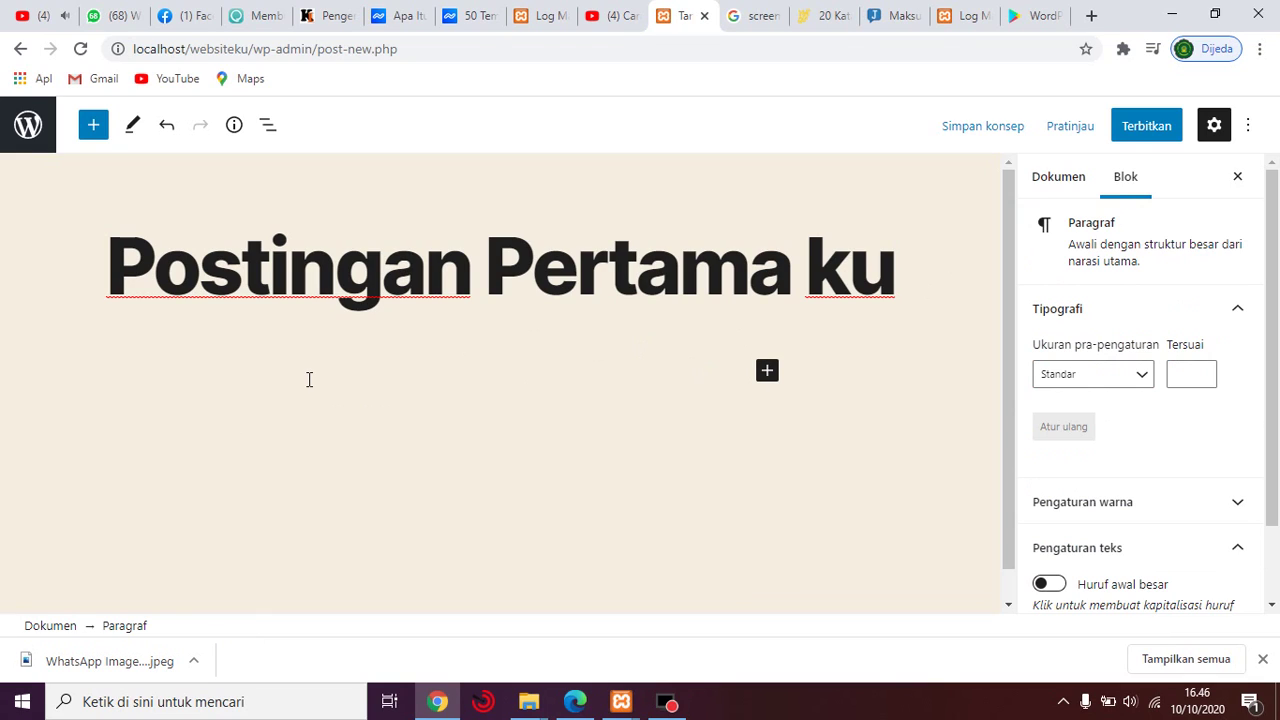
pyautogui.write('Nama')
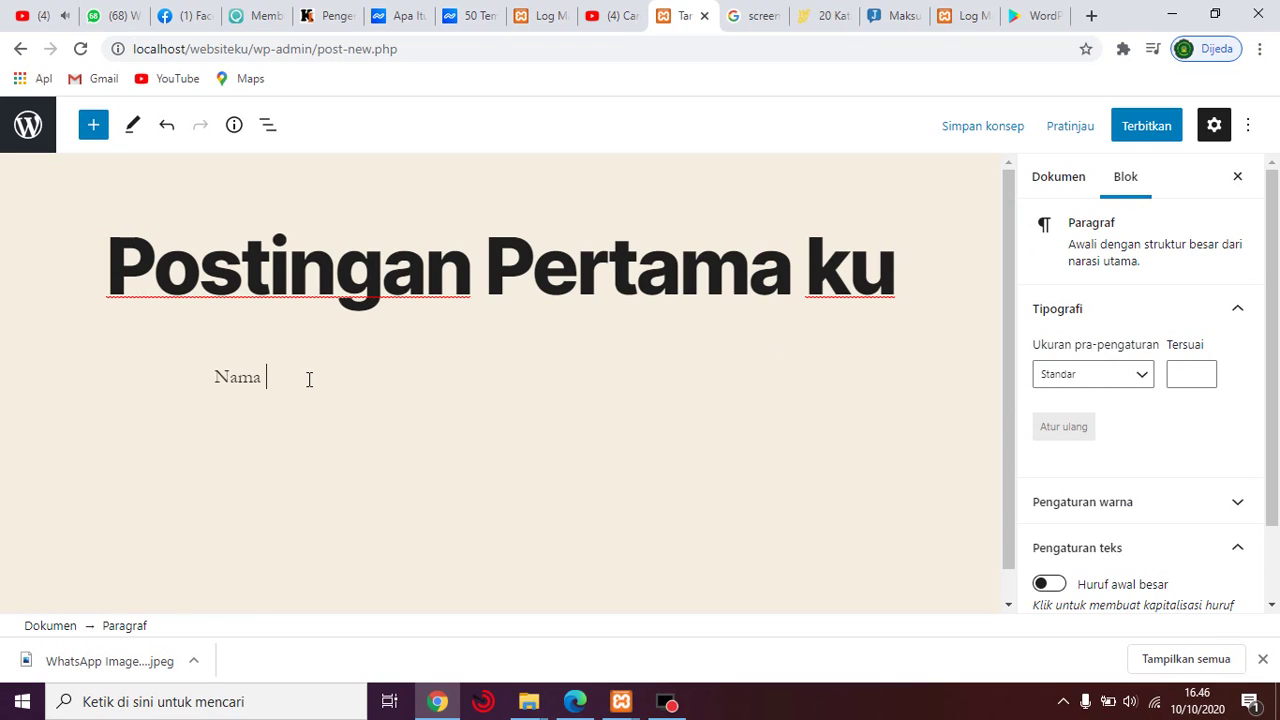
pyautogui.write(' : syekh Budi')
pyautogui.press('BackSpace')
pyautogui.hotkey('ctrl', 'Left')
pyautogui.hotkey('ctrl', 'Left')
pyautogui.press('Delete')
pyautogui.write('S')
pyautogui.press('Right')
pyautogui.press('Right')
pyautogui.press('Right')
pyautogui.press('Right')
pyautogui.press('Right')
pyautogui.press('Right')
pyautogui.press('Right')
pyautogui.press('Right')
pyautogui.press('Right')
pyautogui.write('Syam')
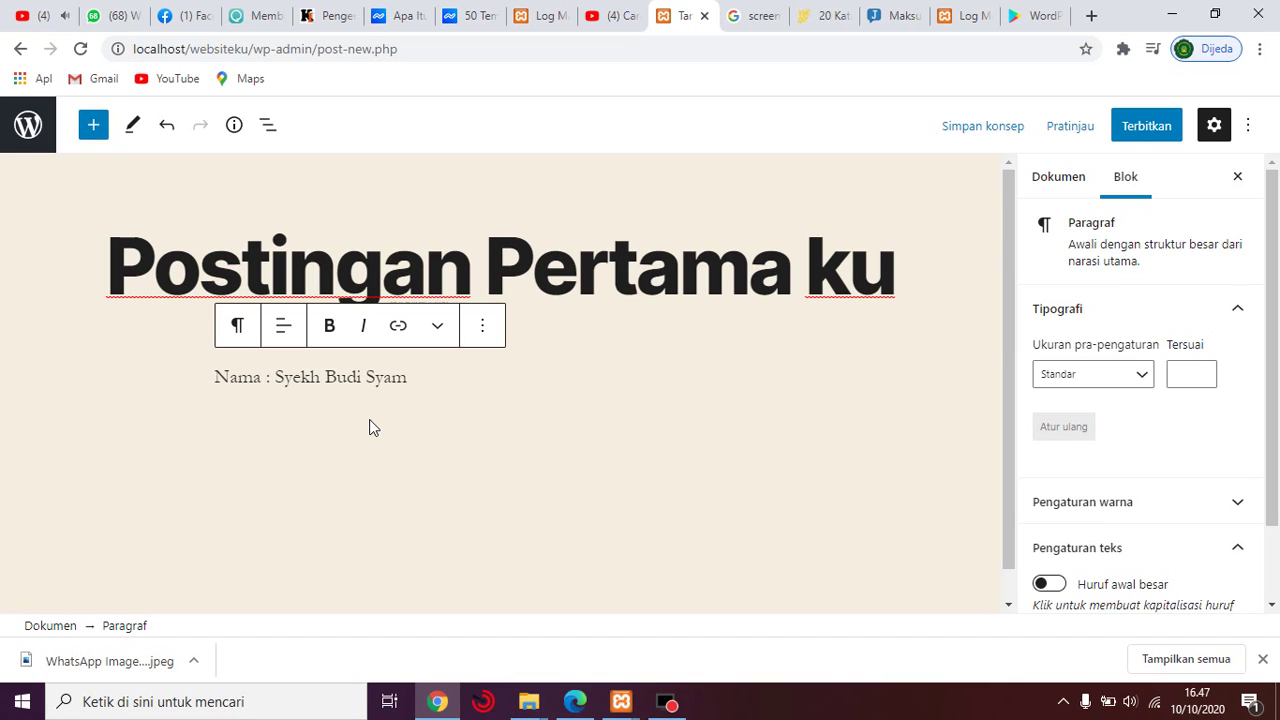
# Step: Start a second paragraph below the name line with the text "Perkenalkan saya adalah"
pyautogui.click(240, 414)
pyautogui.click(237, 398)
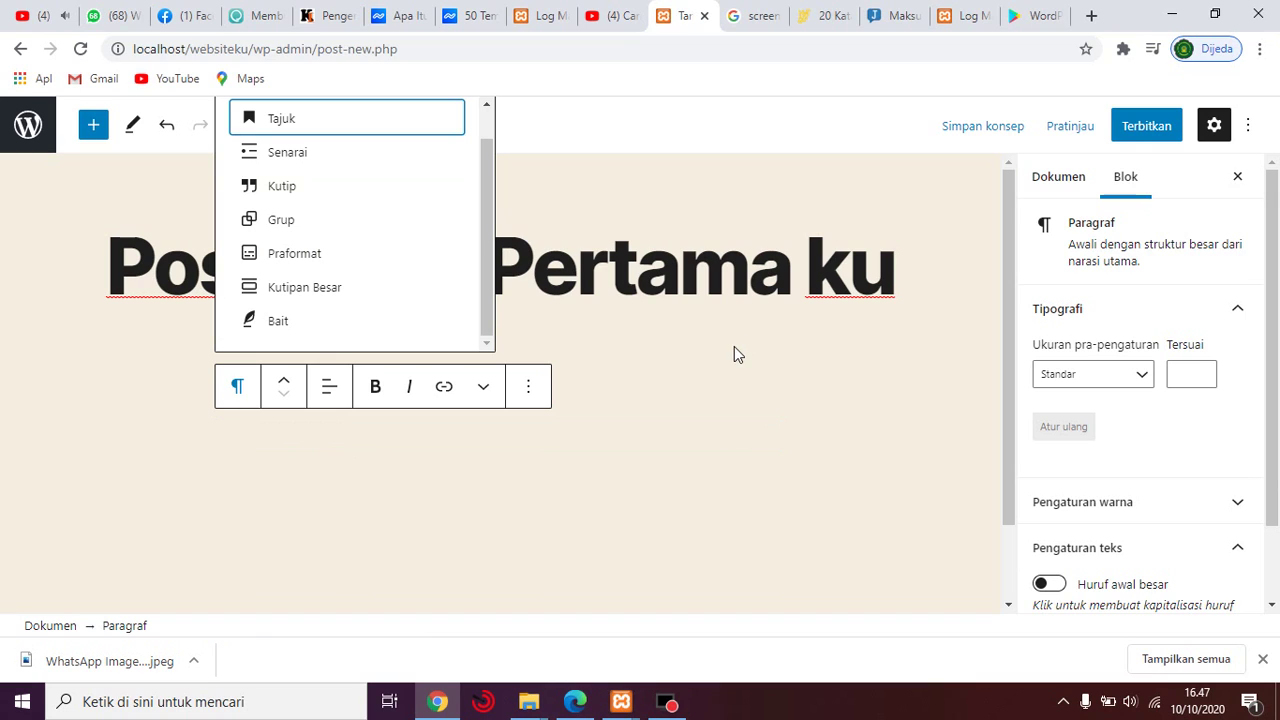
pyautogui.click(734, 346)
pyautogui.click(257, 408)
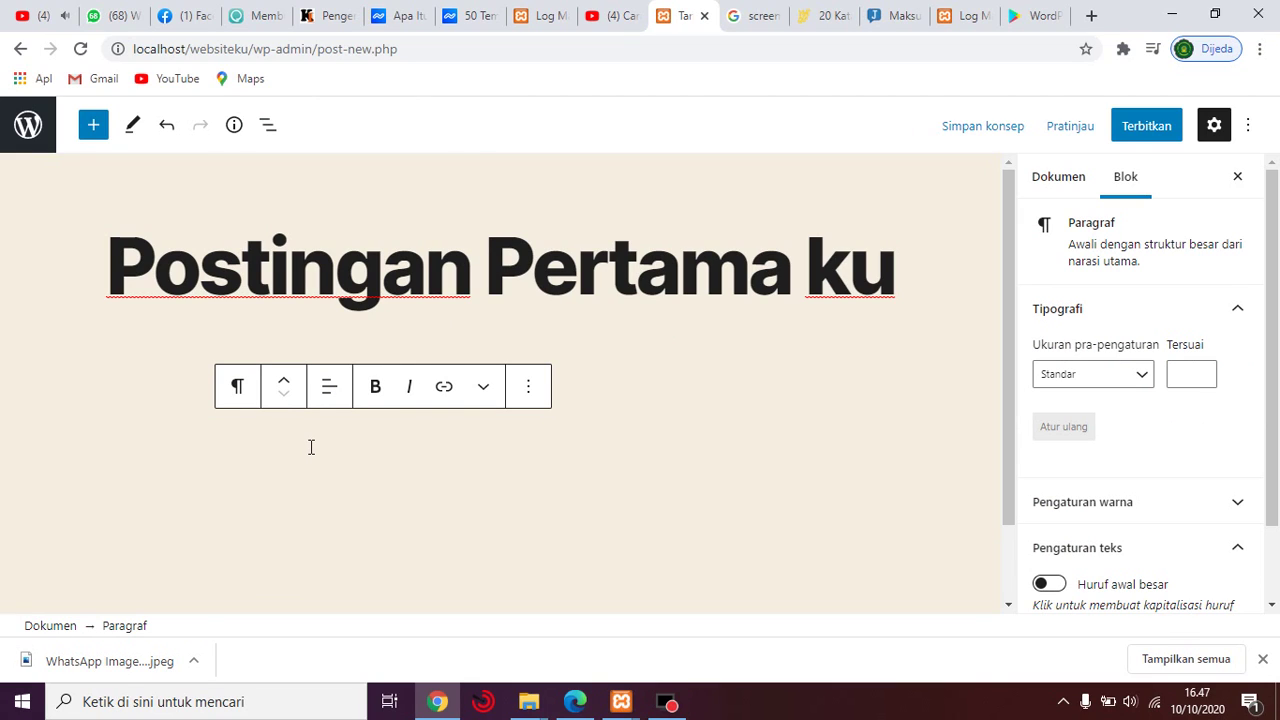
pyautogui.write('per')
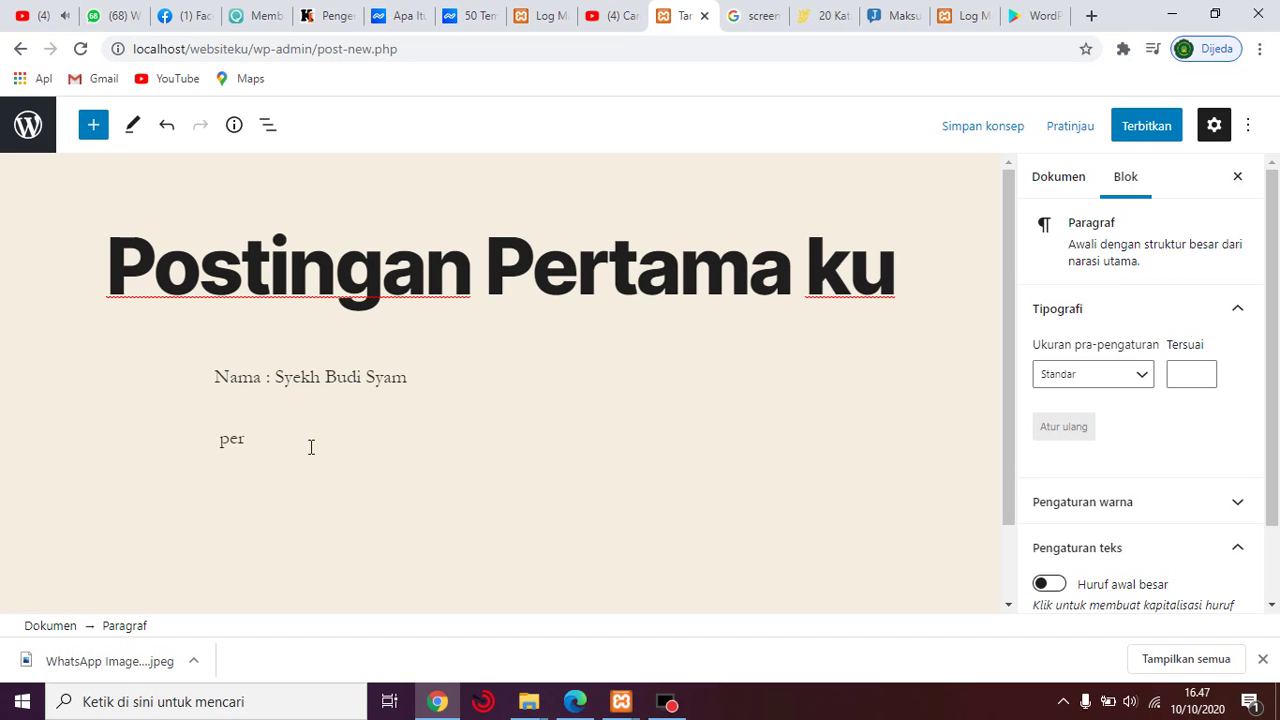
pyautogui.press('BackSpace')
pyautogui.press('BackSpace')
pyautogui.write('Per')
pyautogui.write('kenalkan ')
pyautogui.write('nama')
pyautogui.press('Left')
pyautogui.press('Left')
pyautogui.press('Left')
pyautogui.press('Left')
pyautogui.press('BackSpace')
pyautogui.write('N')
pyautogui.press('Right')
pyautogui.press('Right')
pyautogui.press('Right')
pyautogui.press('BackSpace')
pyautogui.press('BackSpace')
pyautogui.press('BackSpace')
pyautogui.write('nama')
pyautogui.write(' saya')
pyautogui.press('BackSpace')
pyautogui.press('BackSpace')
pyautogui.press('BackSpace')
pyautogui.press('BackSpace')
pyautogui.press('BackSpace')
pyautogui.write('saya adalah')
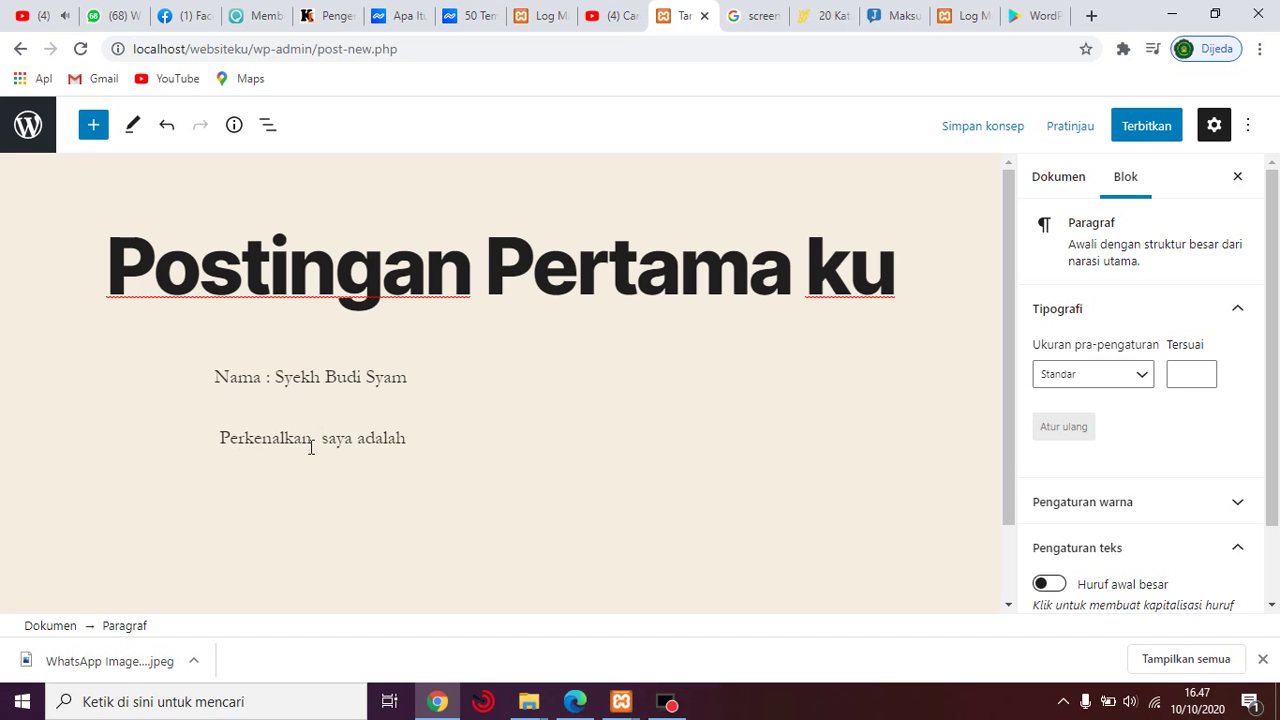
# Step: Complete the second paragraph's sentence with "seorang pengajar Web Cms" and add an empty paragraph below it
pyautogui.write(' seorang pengajar ')
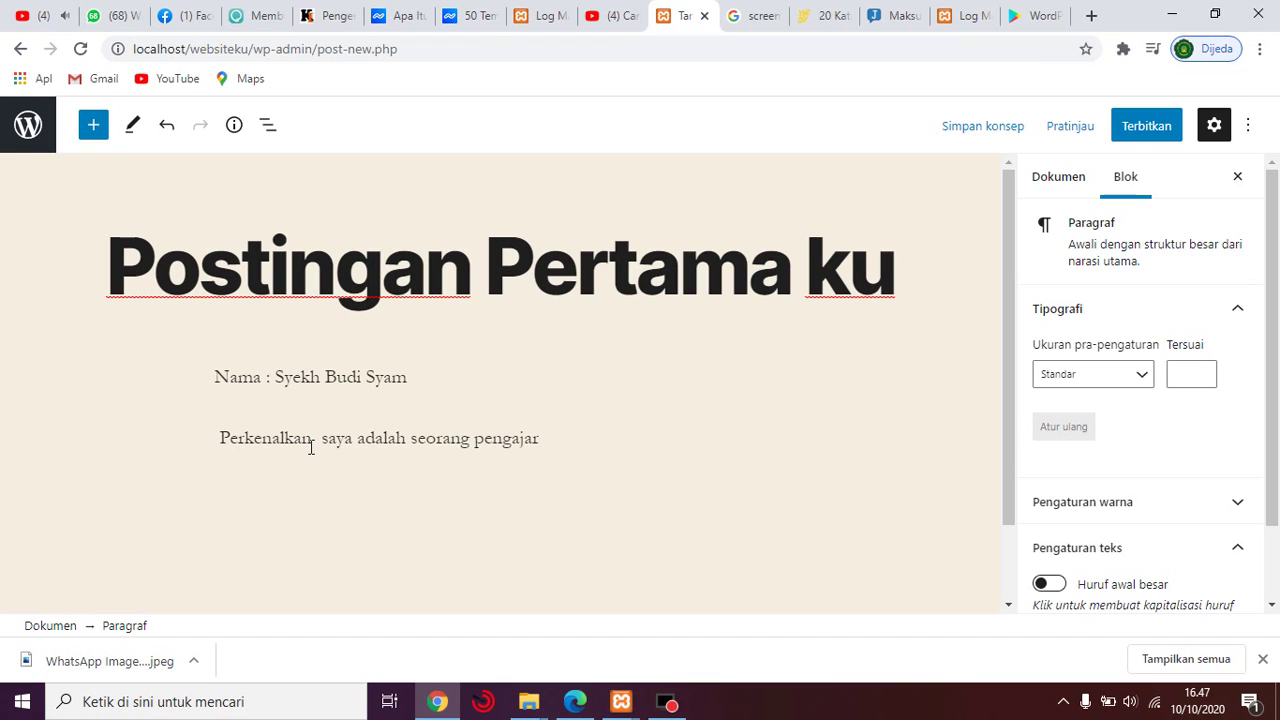
pyautogui.write('Web')
pyautogui.write(' scm')
pyautogui.press('BackSpace')
pyautogui.press('BackSpace')
pyautogui.write('Cms')
pyautogui.press('Return')
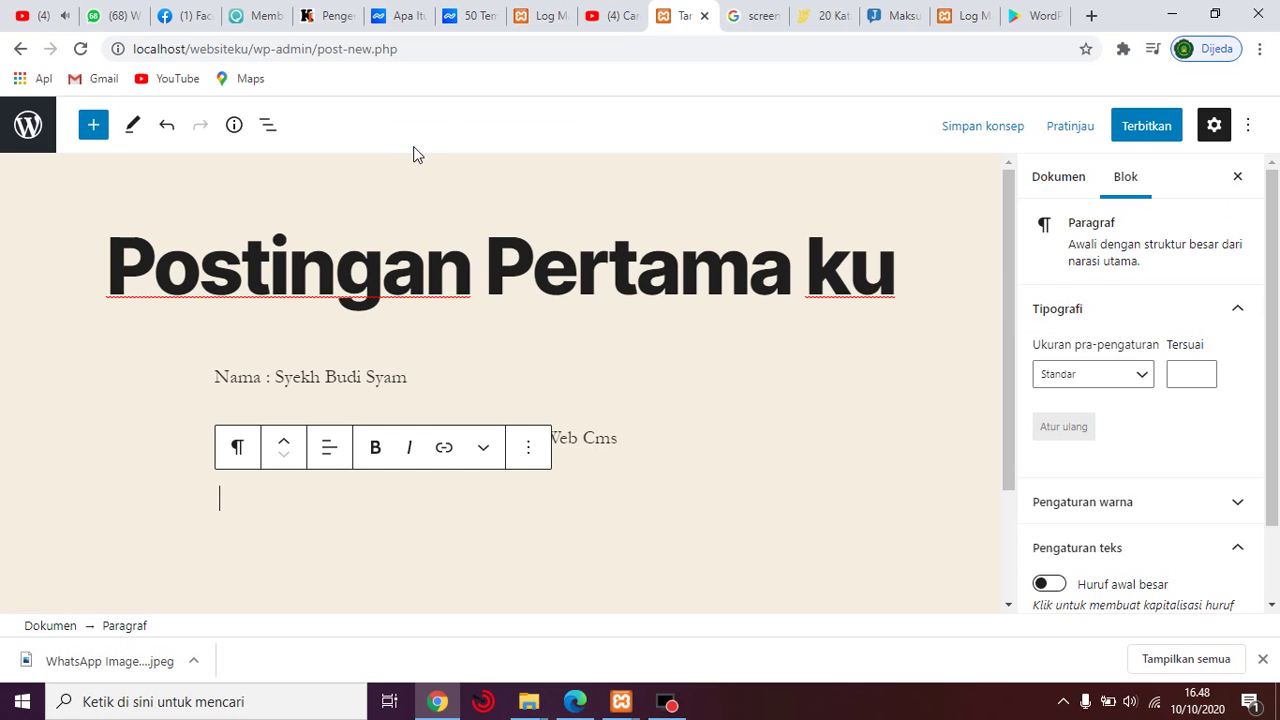
# Step: Publish the post with the default visibility and date, and view it on the site
pyautogui.click(1158, 133)
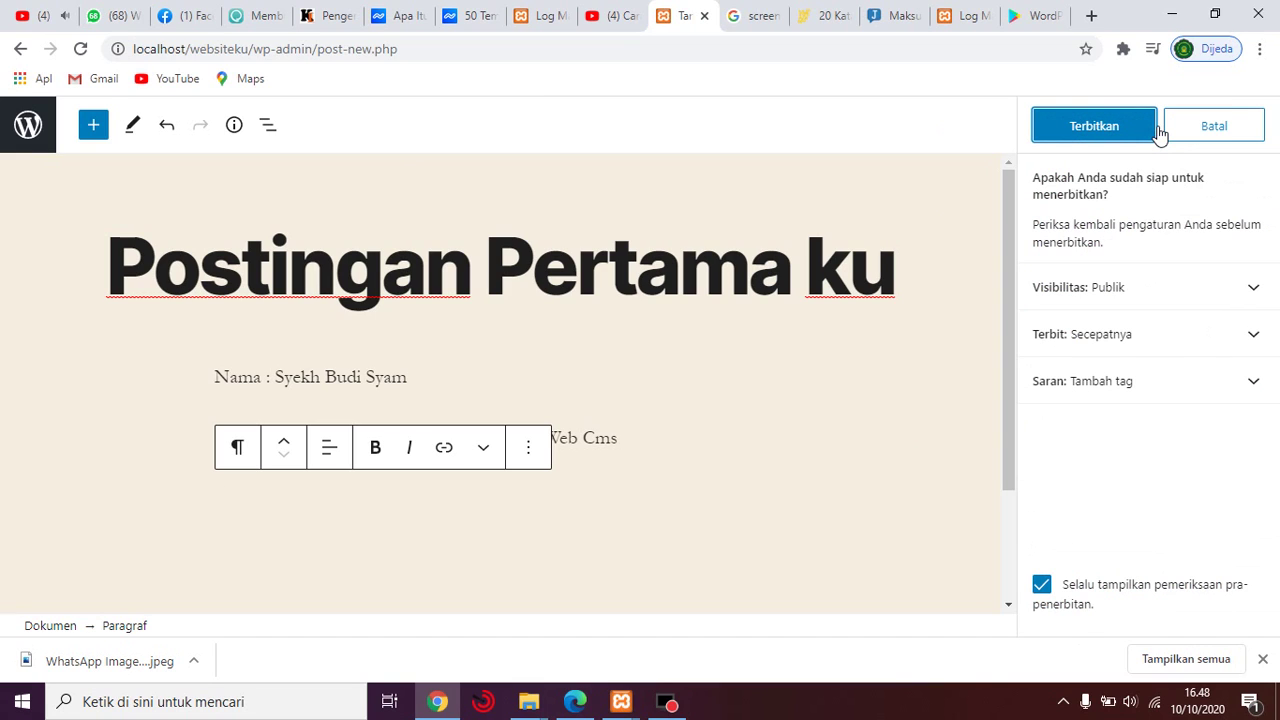
pyautogui.click(1105, 131)
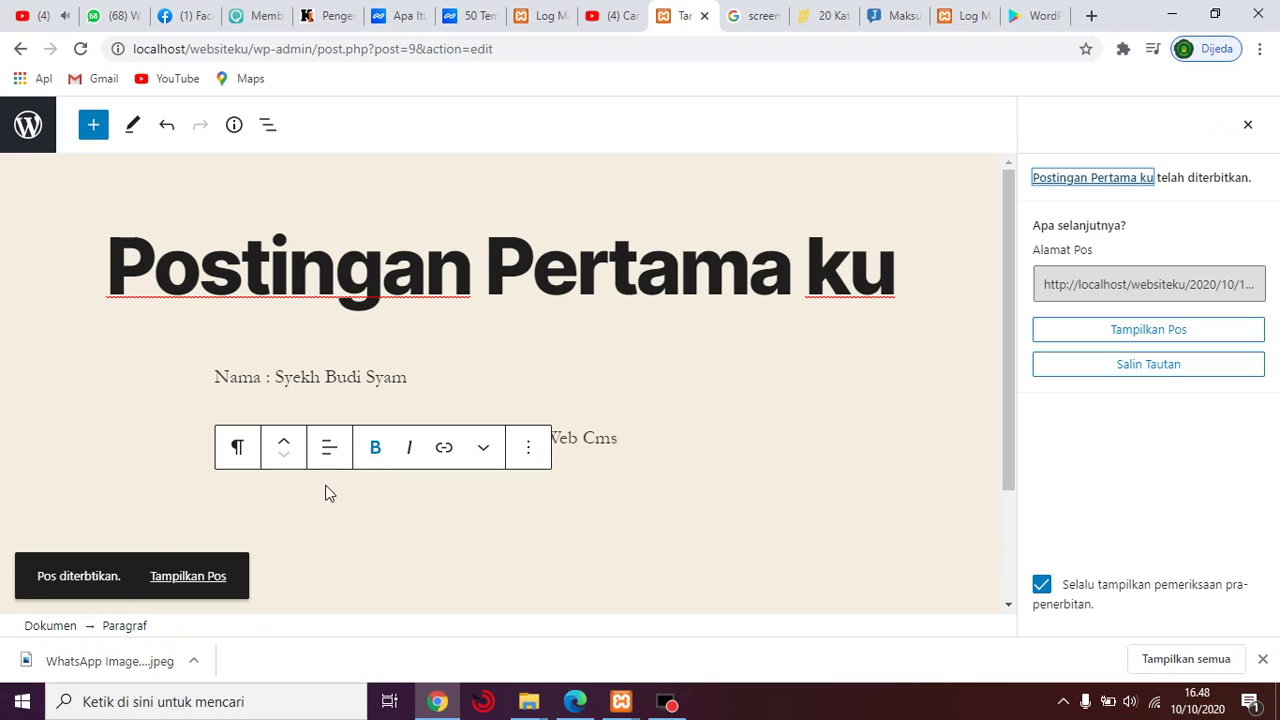
pyautogui.click(178, 587)
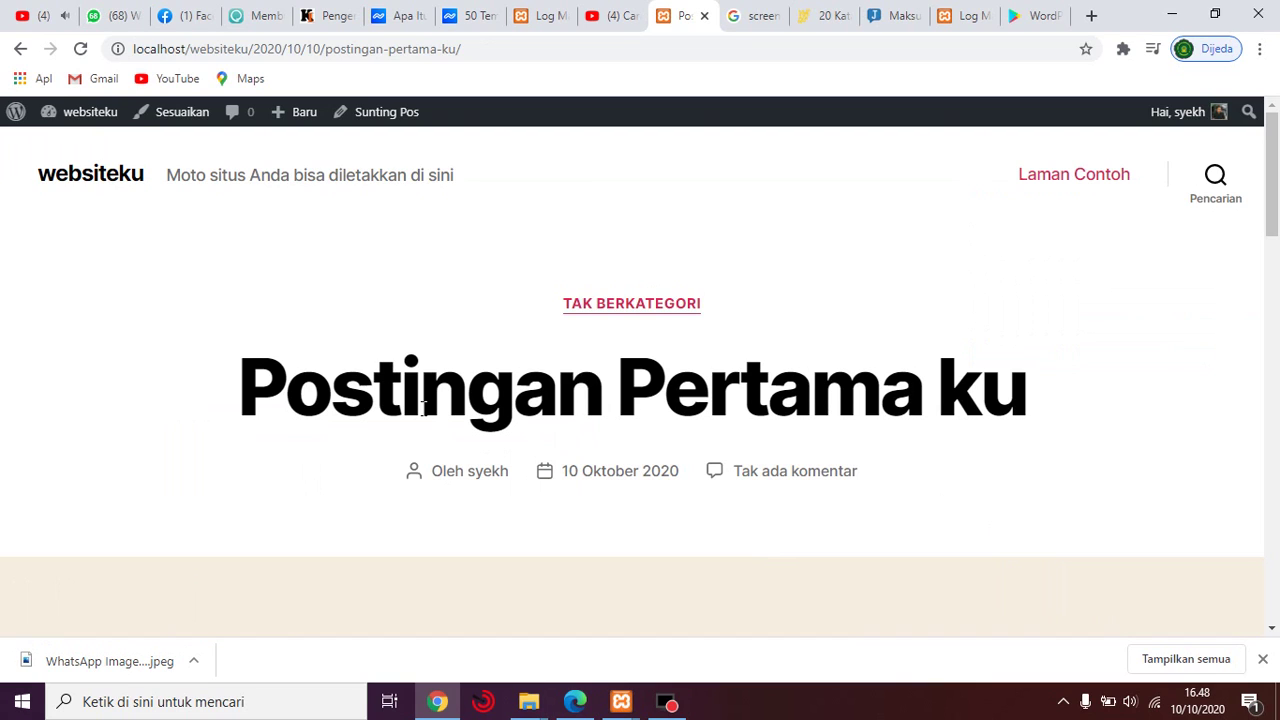
# Step: Switch to the OpenLearning course page and examine the sample post and the comment form's file attachment option
pyautogui.click(252, 17)
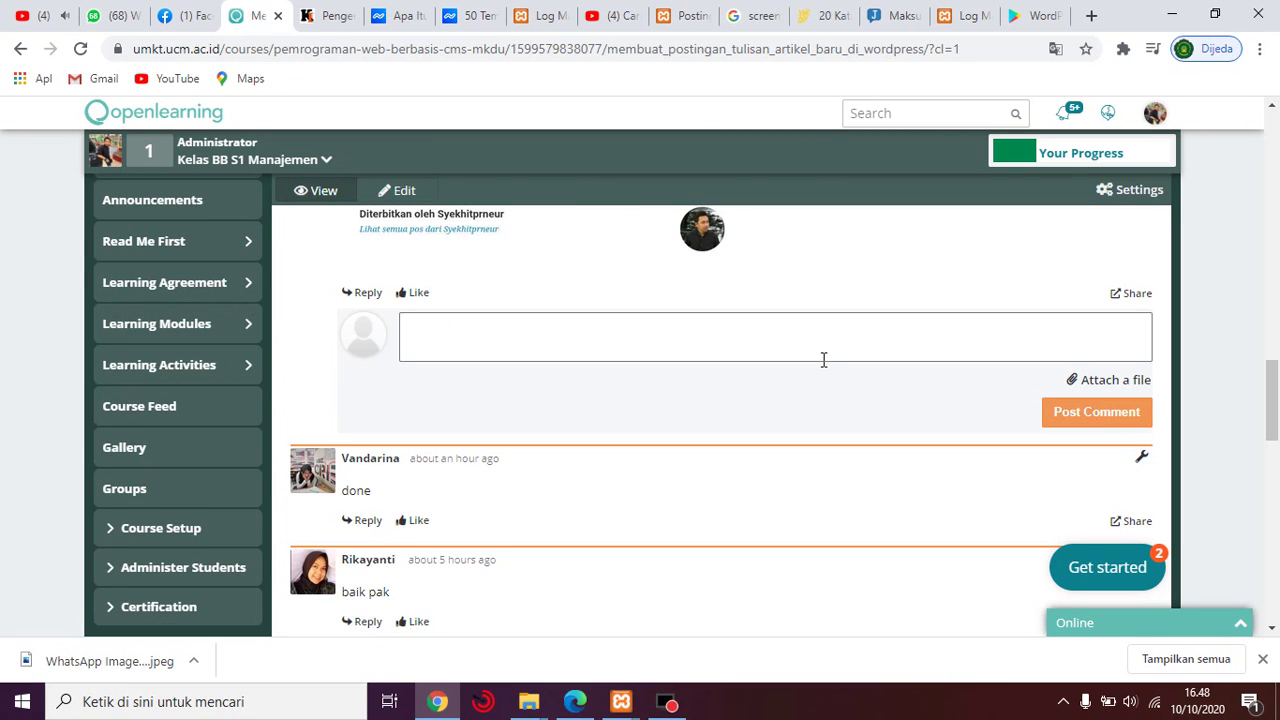
pyautogui.scroll(3, 839, 402)
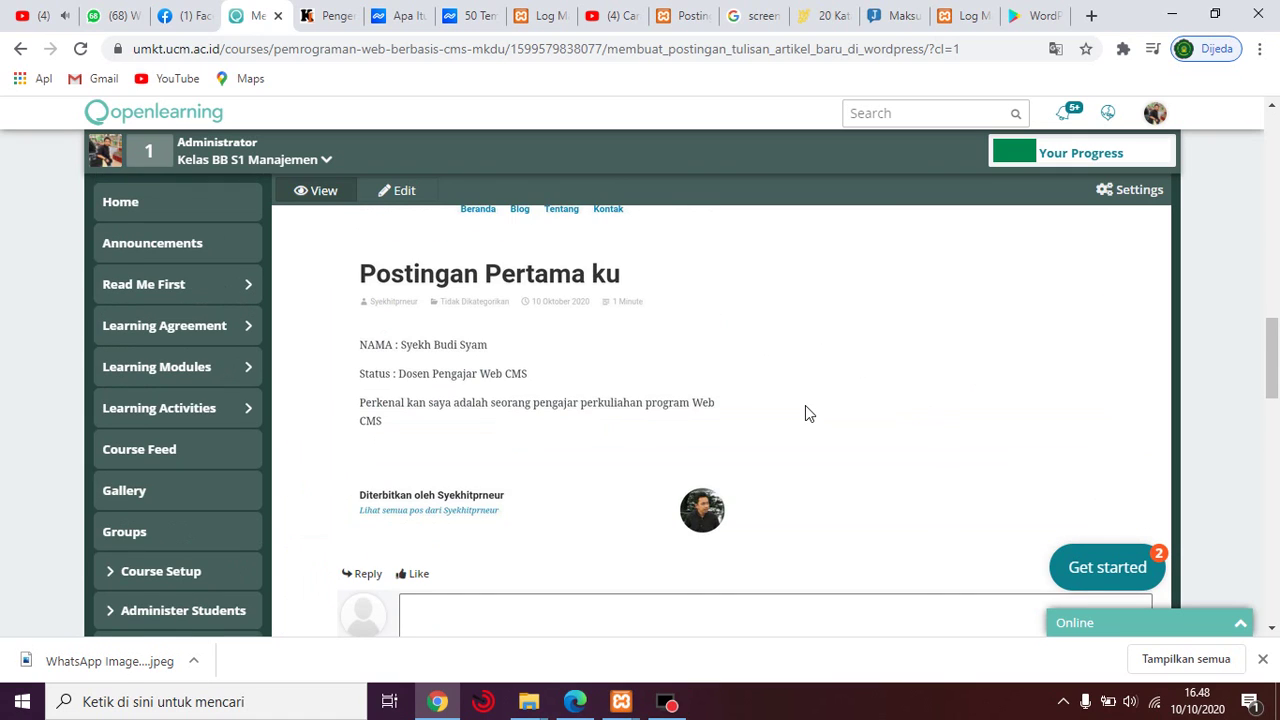
pyautogui.scroll(-1, 806, 410)
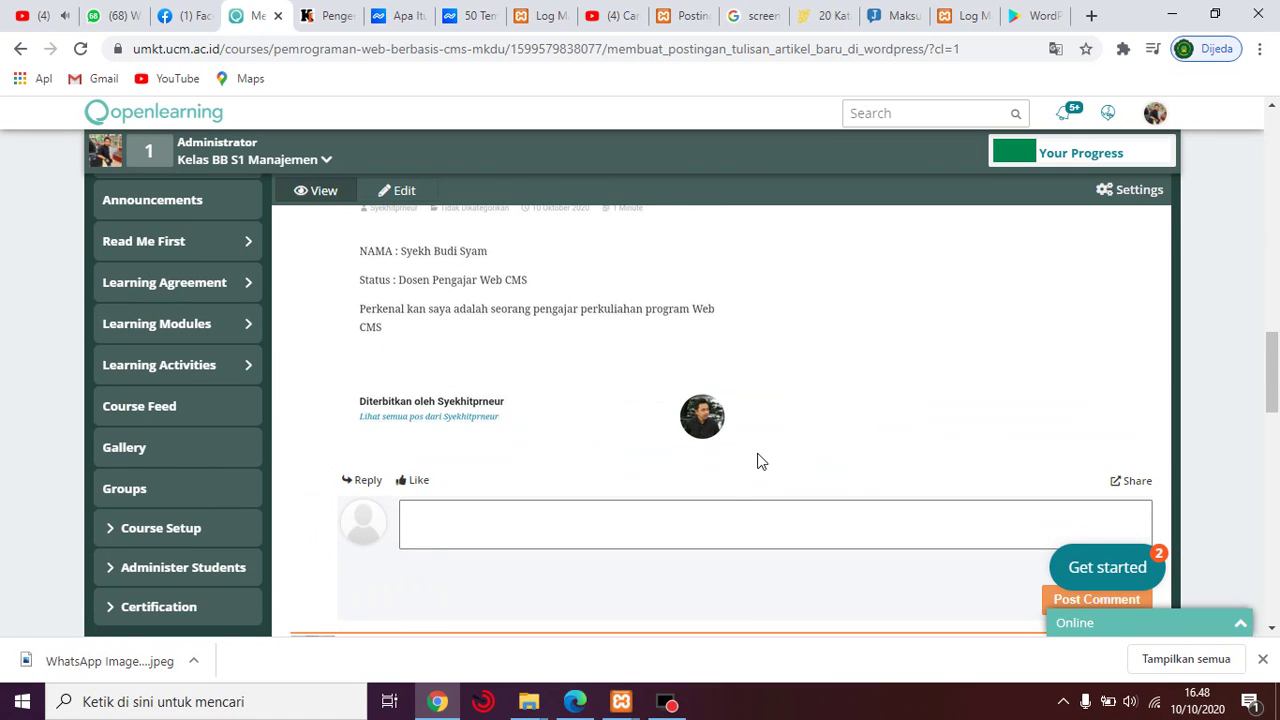
pyautogui.scroll(1, 691, 449)
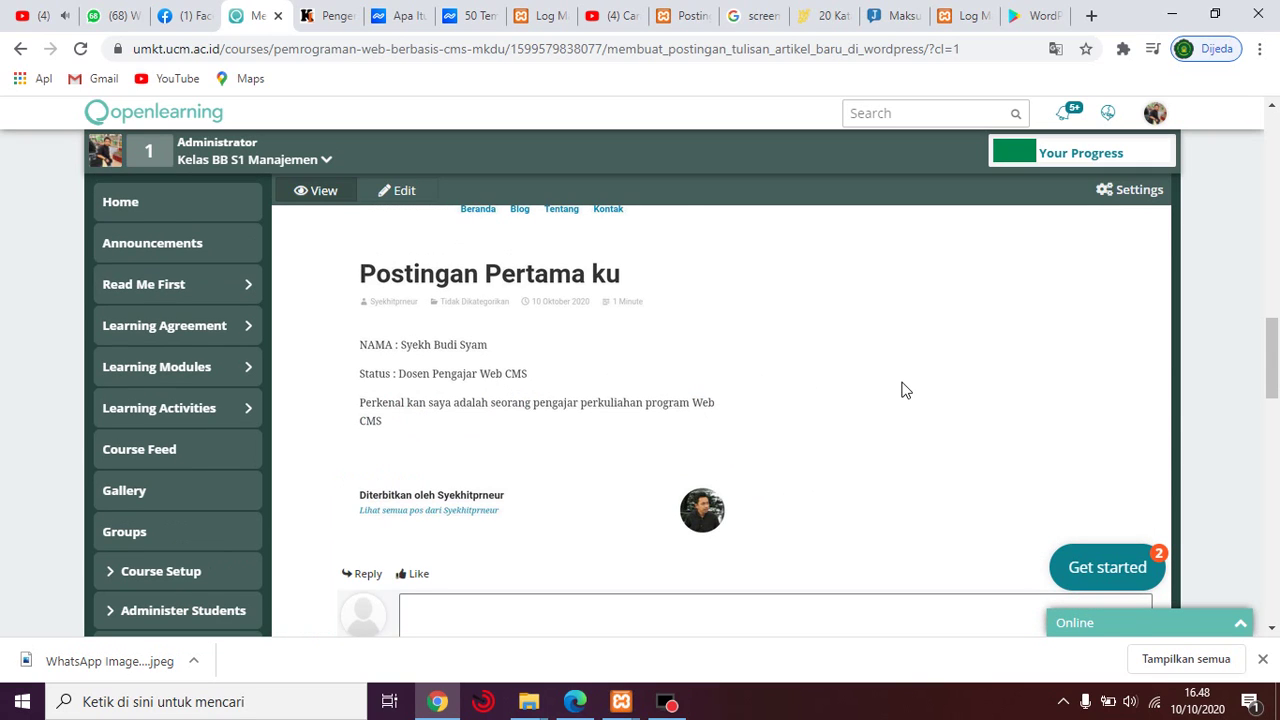
pyautogui.scroll(3, 762, 366)
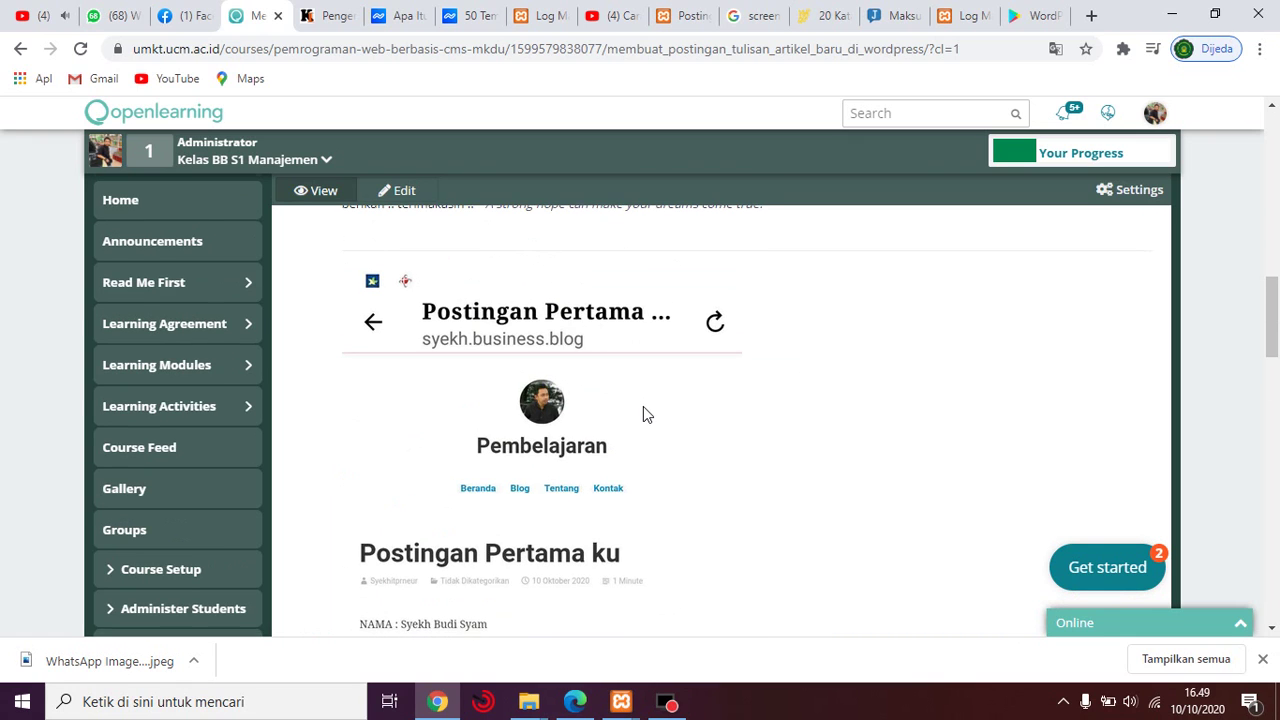
pyautogui.scroll(-4, 643, 407)
pyautogui.scroll(-1, 643, 418)
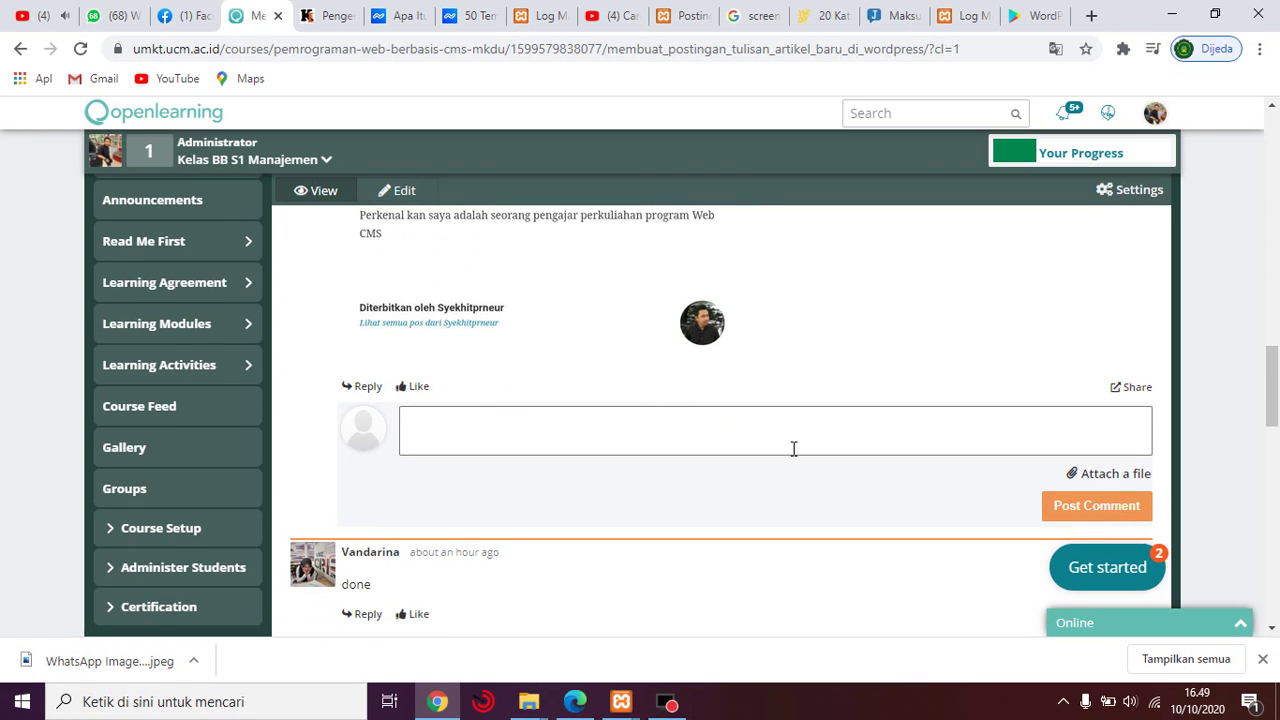
pyautogui.click(1127, 476)
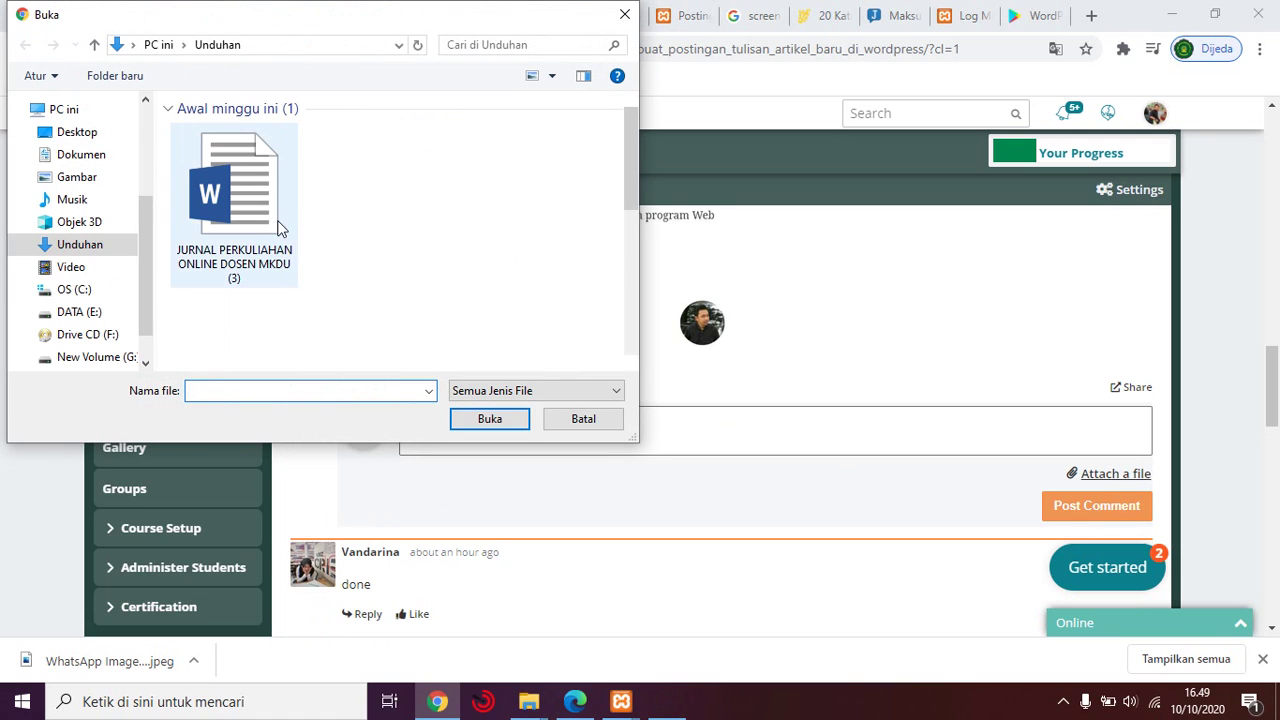
pyautogui.click(626, 15)
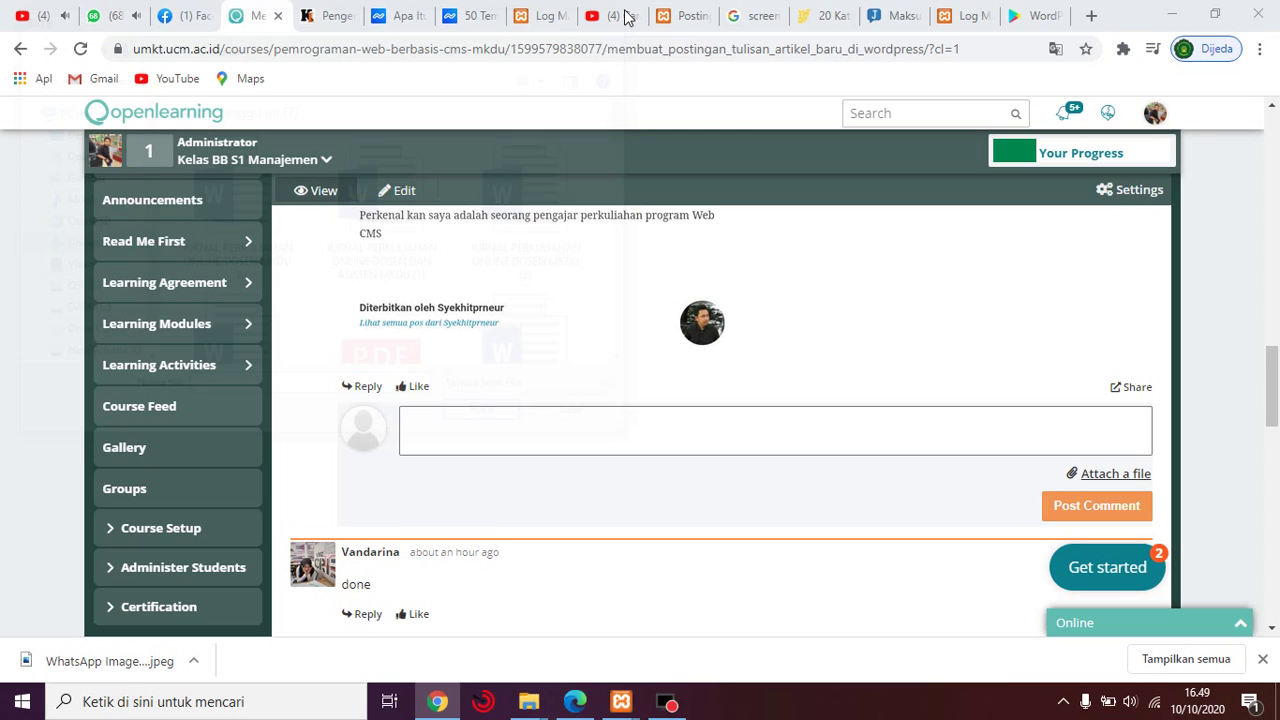
# Step: Open Paint with a blank canvas and switch back to the published post in Chrome
pyautogui.click(145, 702)
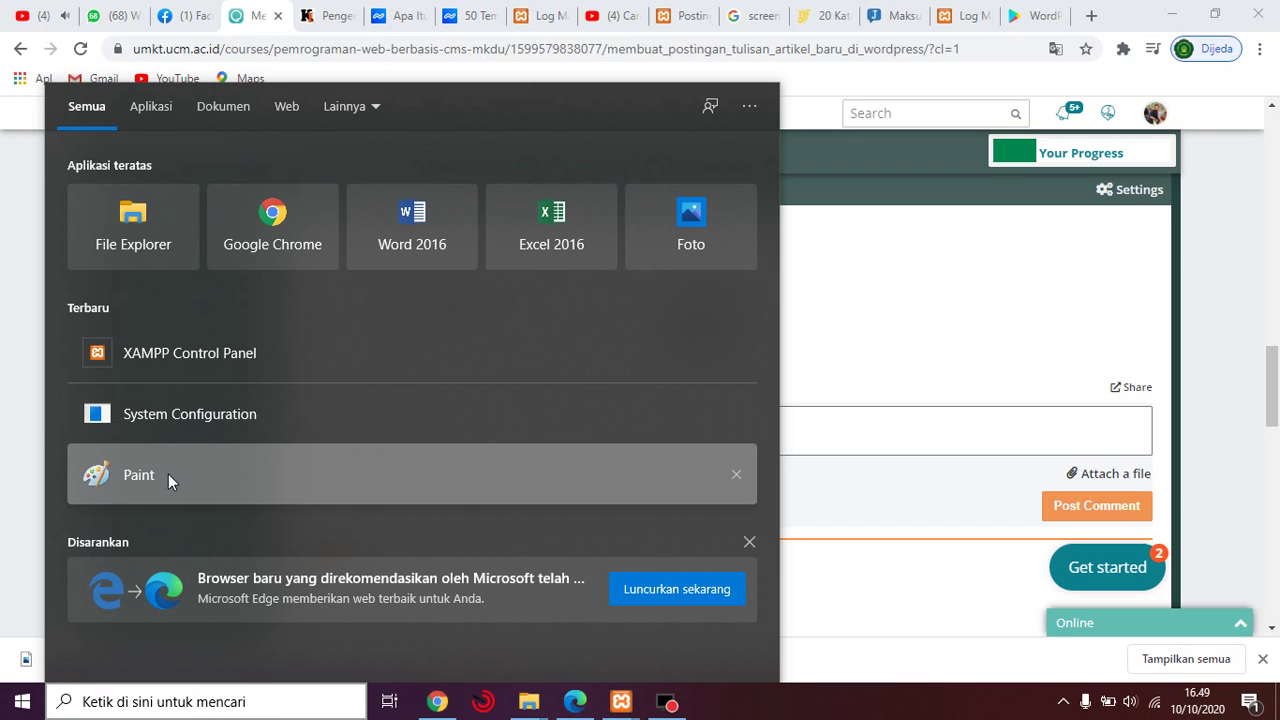
pyautogui.click(168, 474)
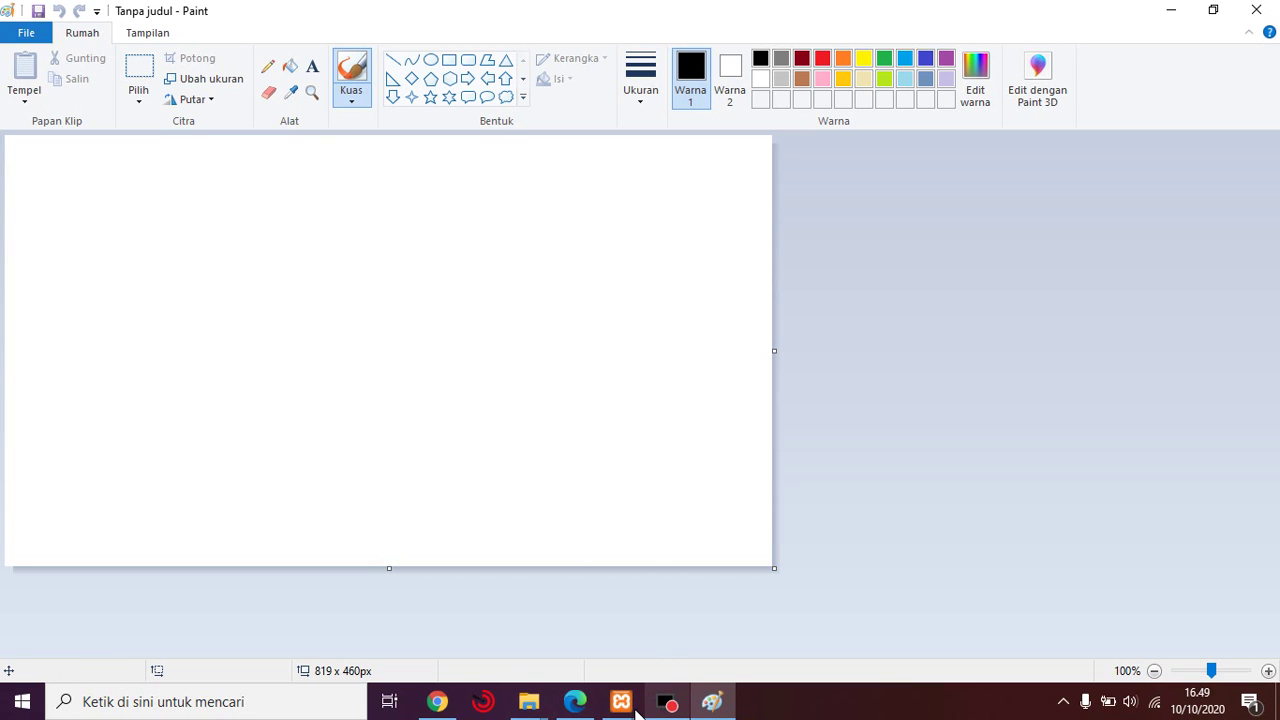
pyautogui.click(437, 698)
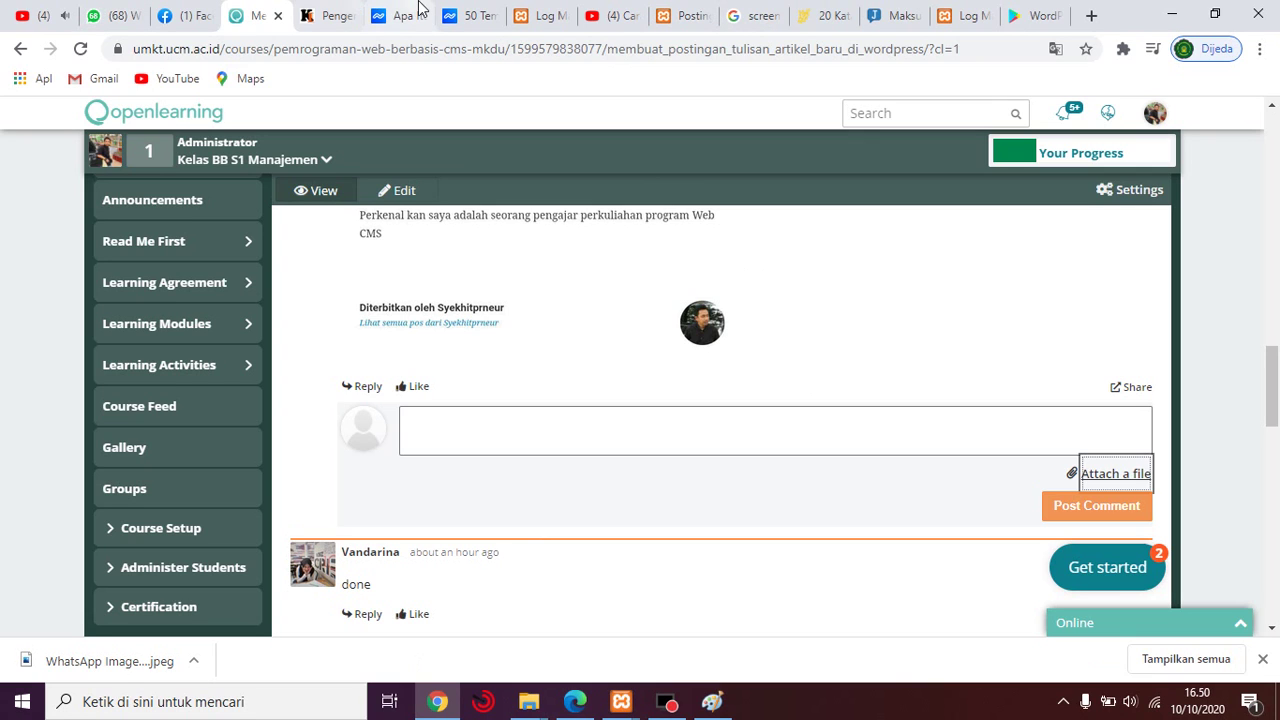
pyautogui.click(688, 15)
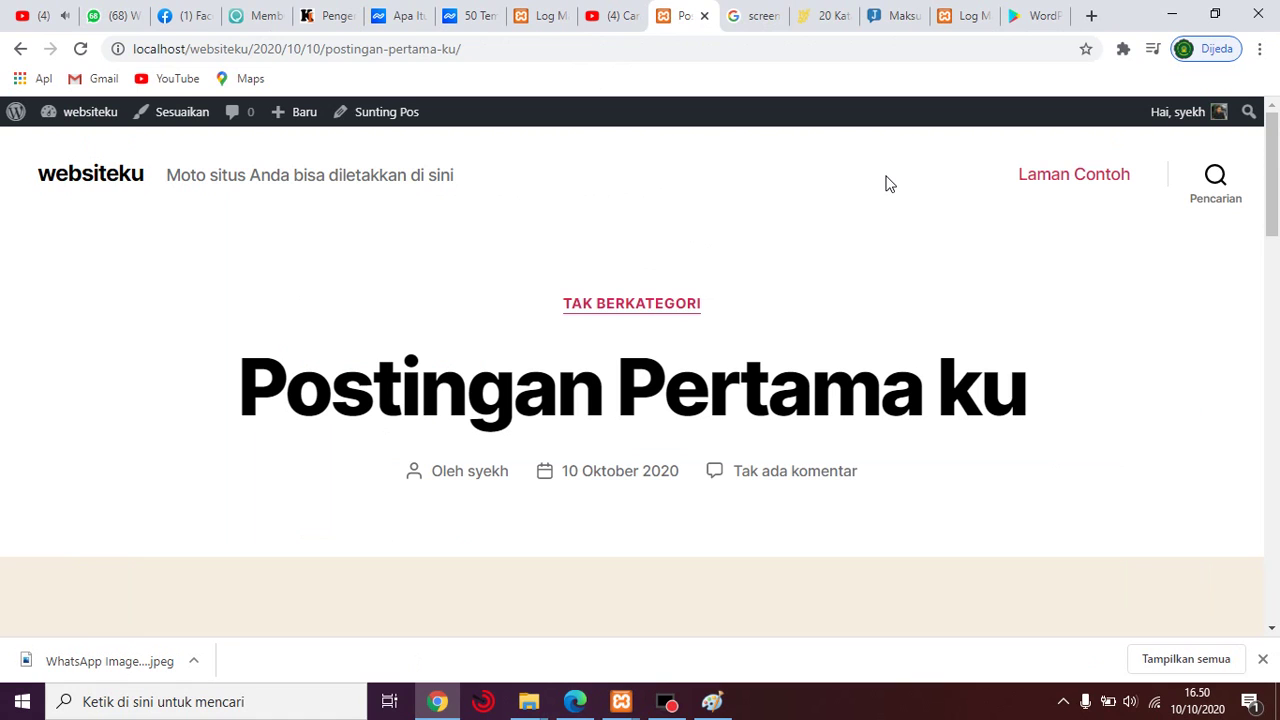
# Step: Switch to Paint, paste the captured screenshot of the published post onto the canvas and check its full extent
pyautogui.click(712, 701)
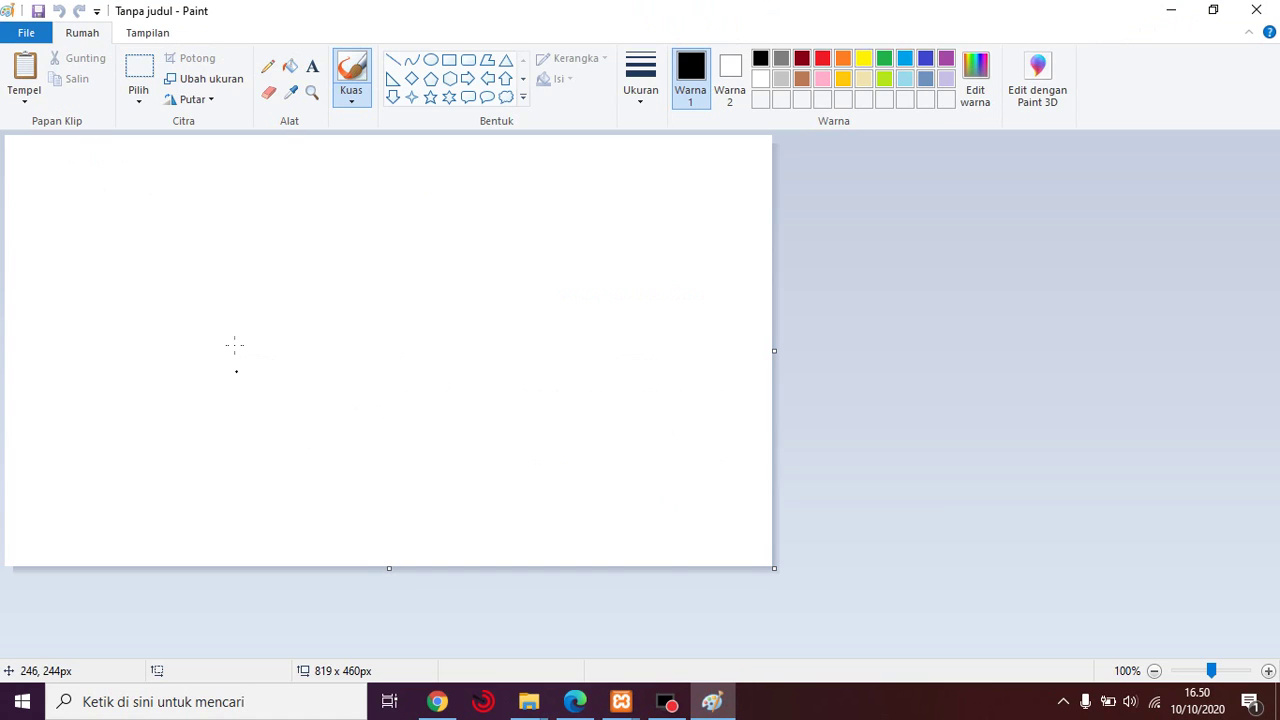
pyautogui.hotkey('ctrl', 'v')
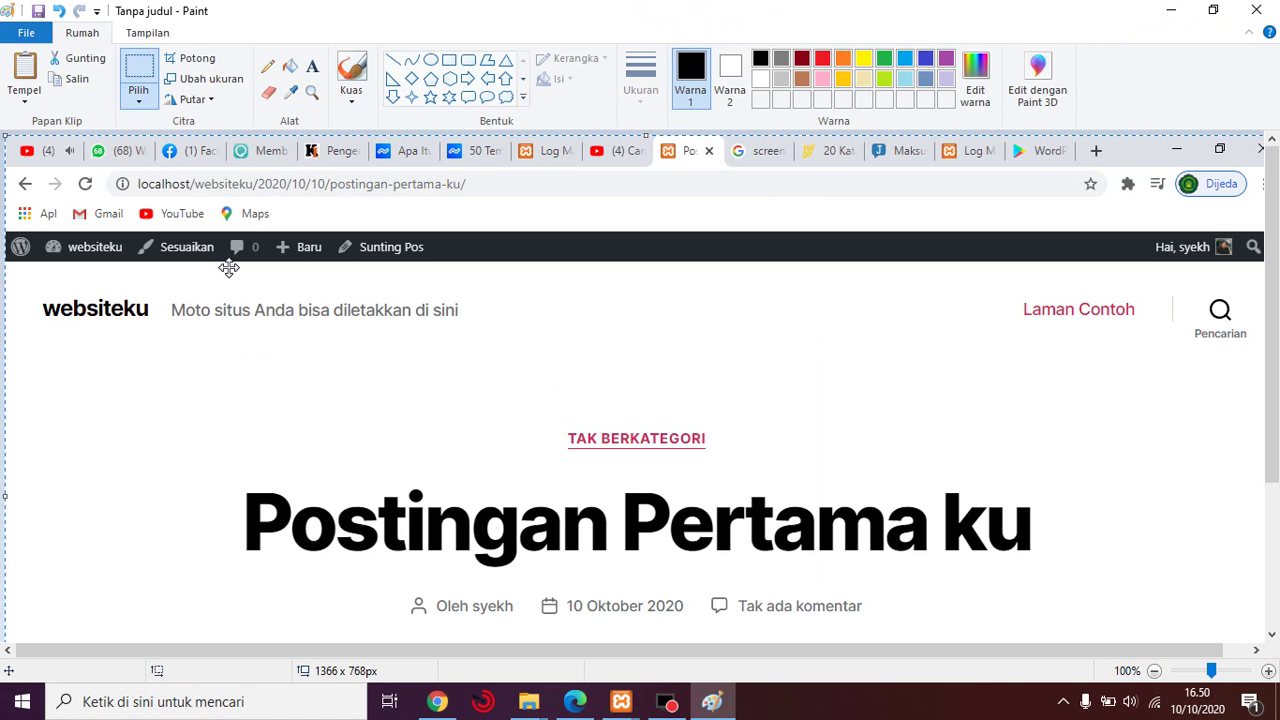
pyautogui.scroll(-2, 568, 268)
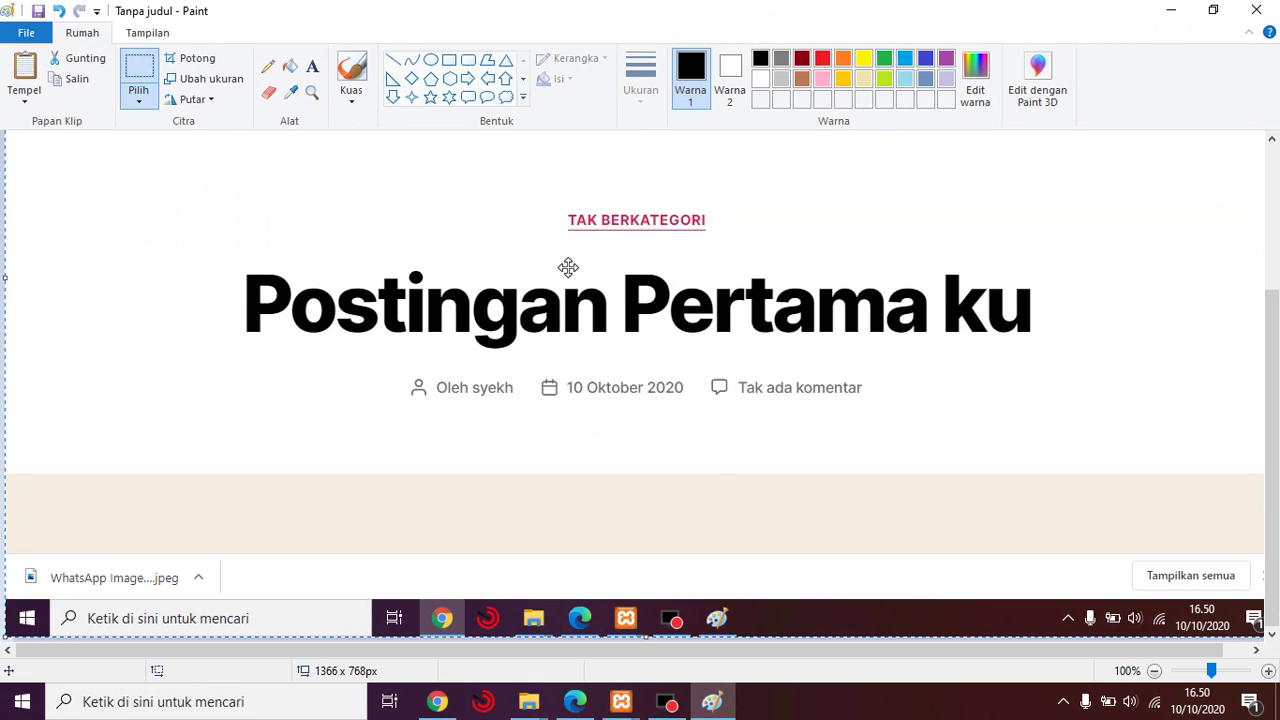
pyautogui.scroll(2, 552, 274)
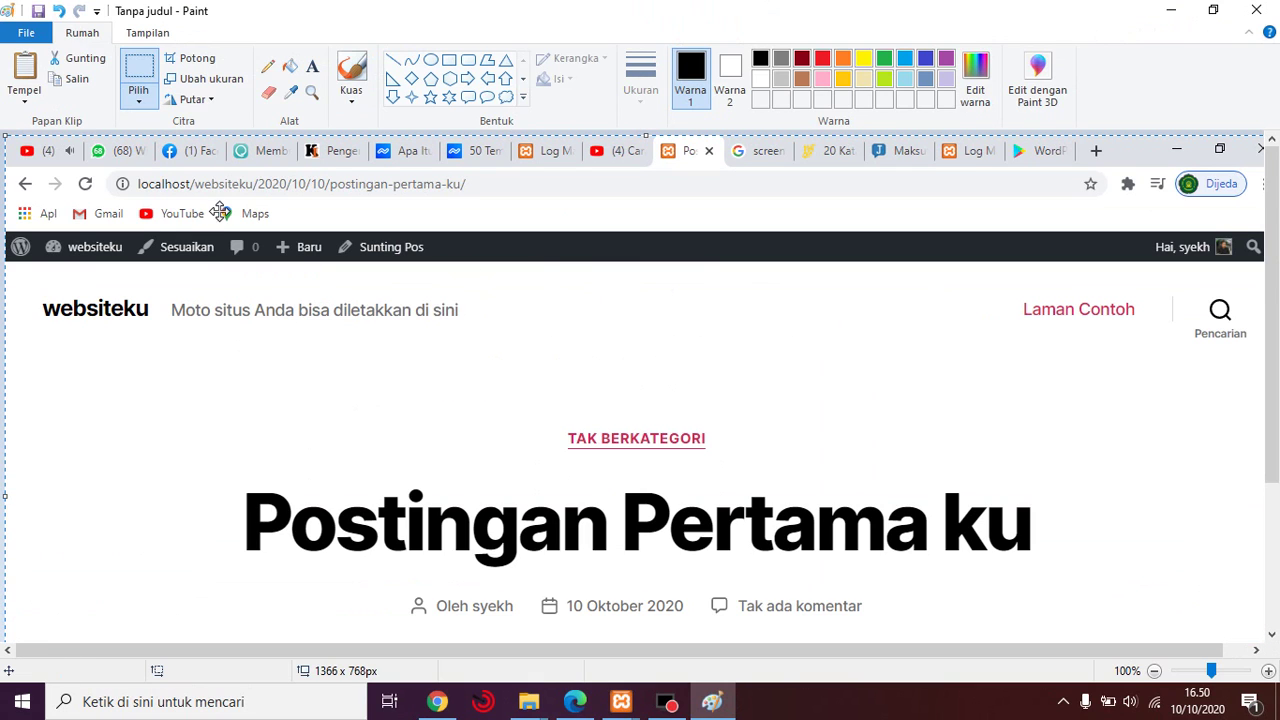
# Step: Save the image as a JPEG named "hasil sc 1 Web CMS" in the Tugas Kuliah Word CMS folder and close Paint
pyautogui.click(20, 36)
pyautogui.moveTo(95, 197)
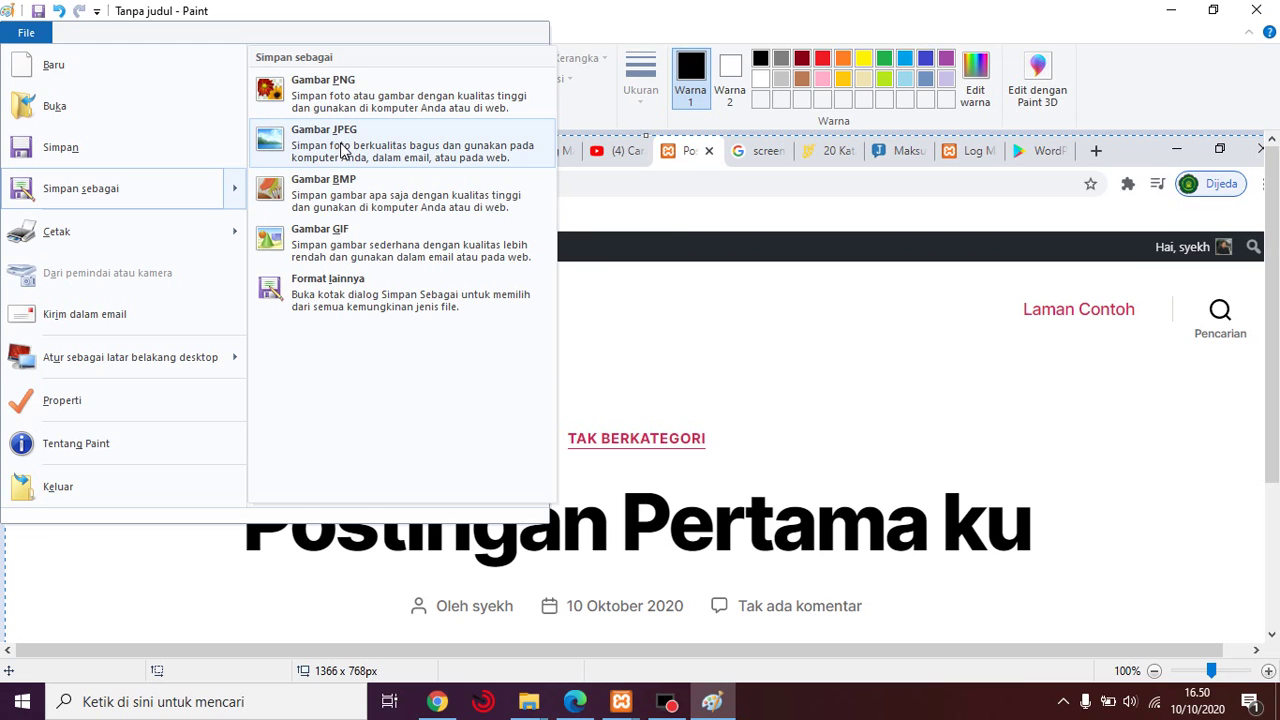
pyautogui.click(379, 139)
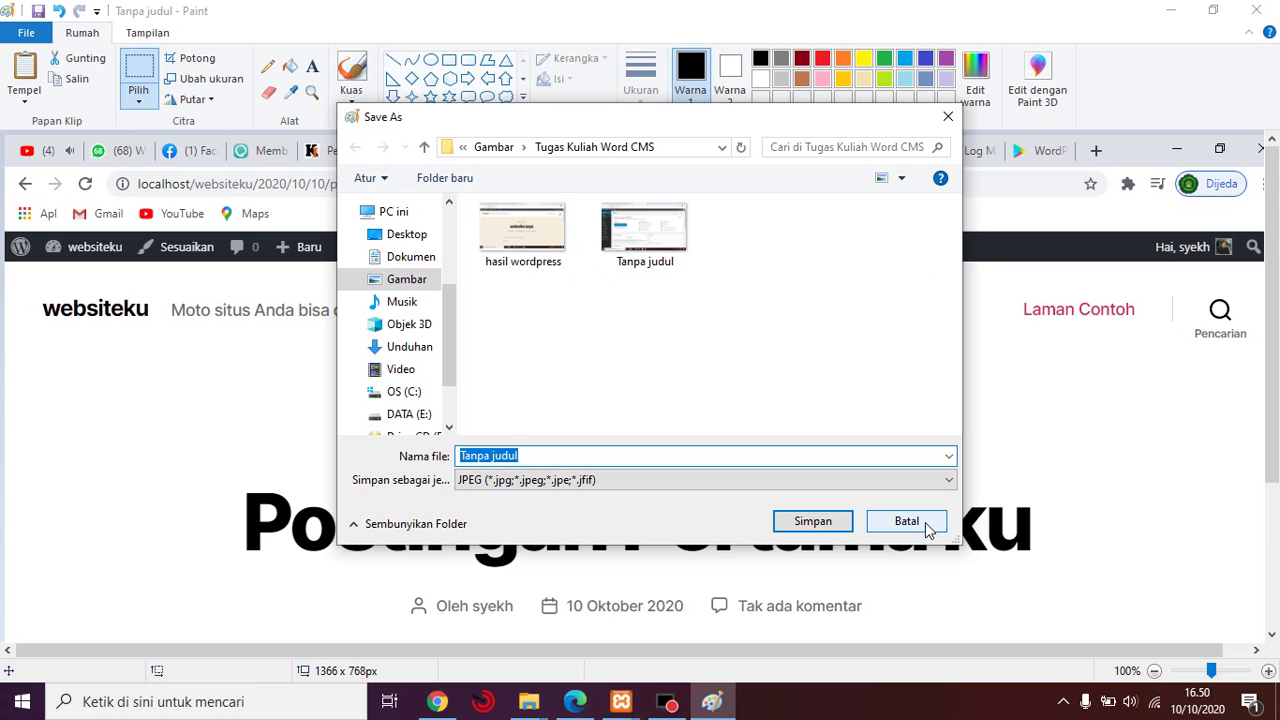
pyautogui.click(810, 522)
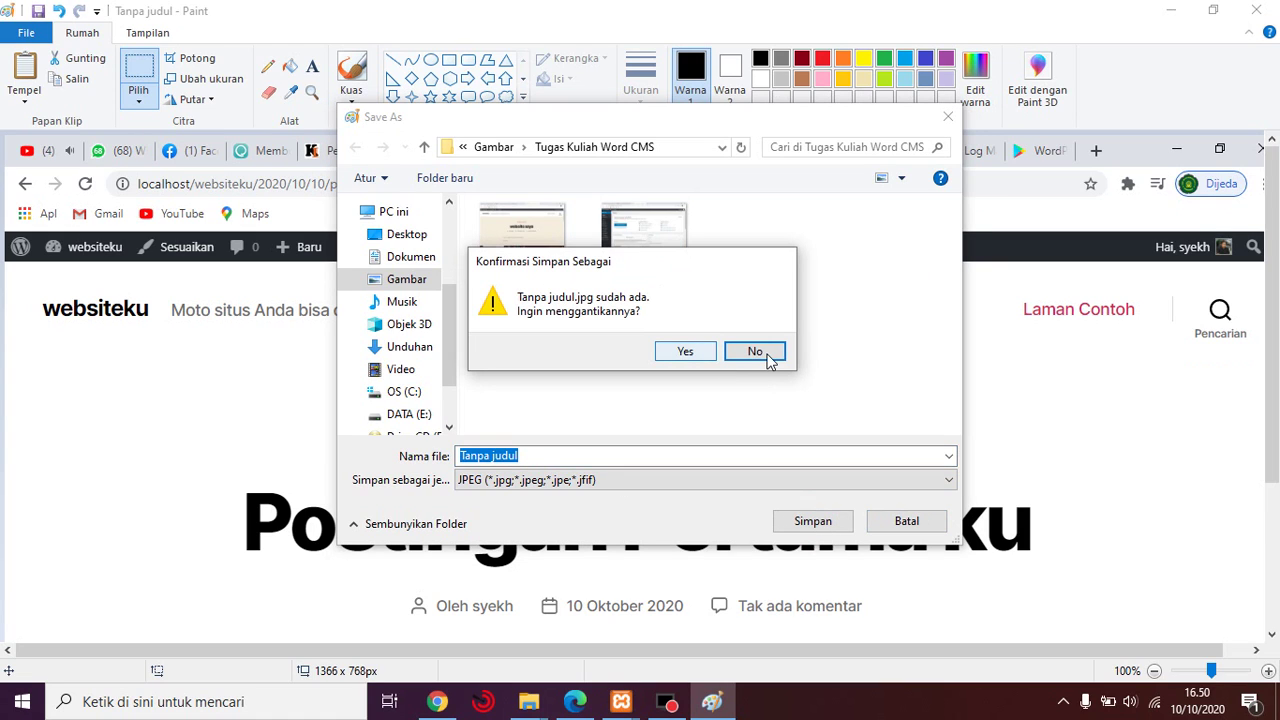
pyautogui.click(766, 352)
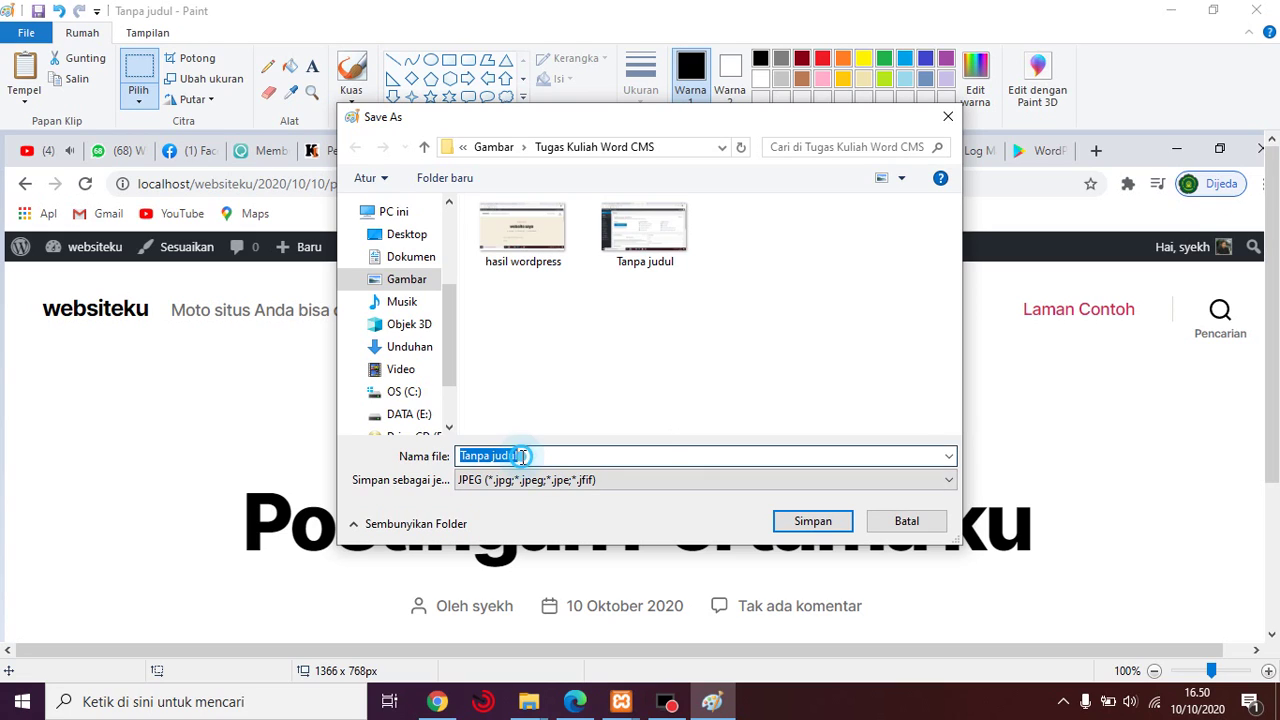
pyautogui.press('BackSpace')
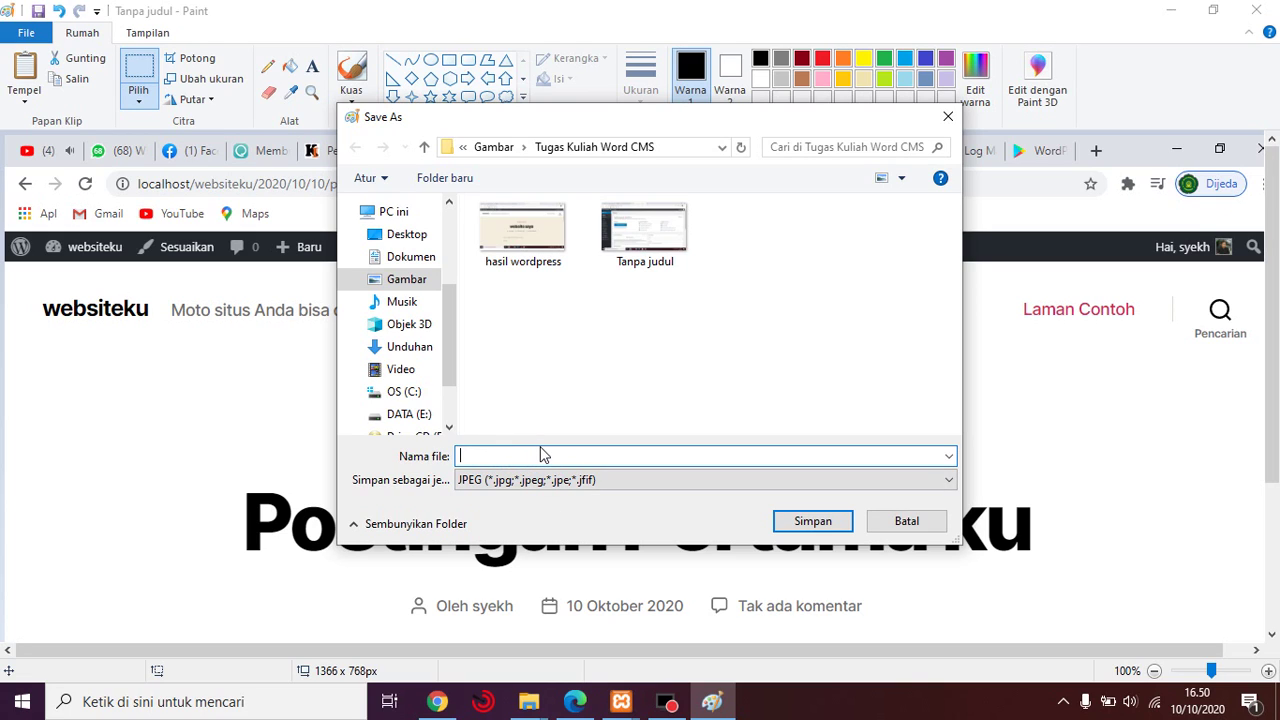
pyautogui.write('hasil')
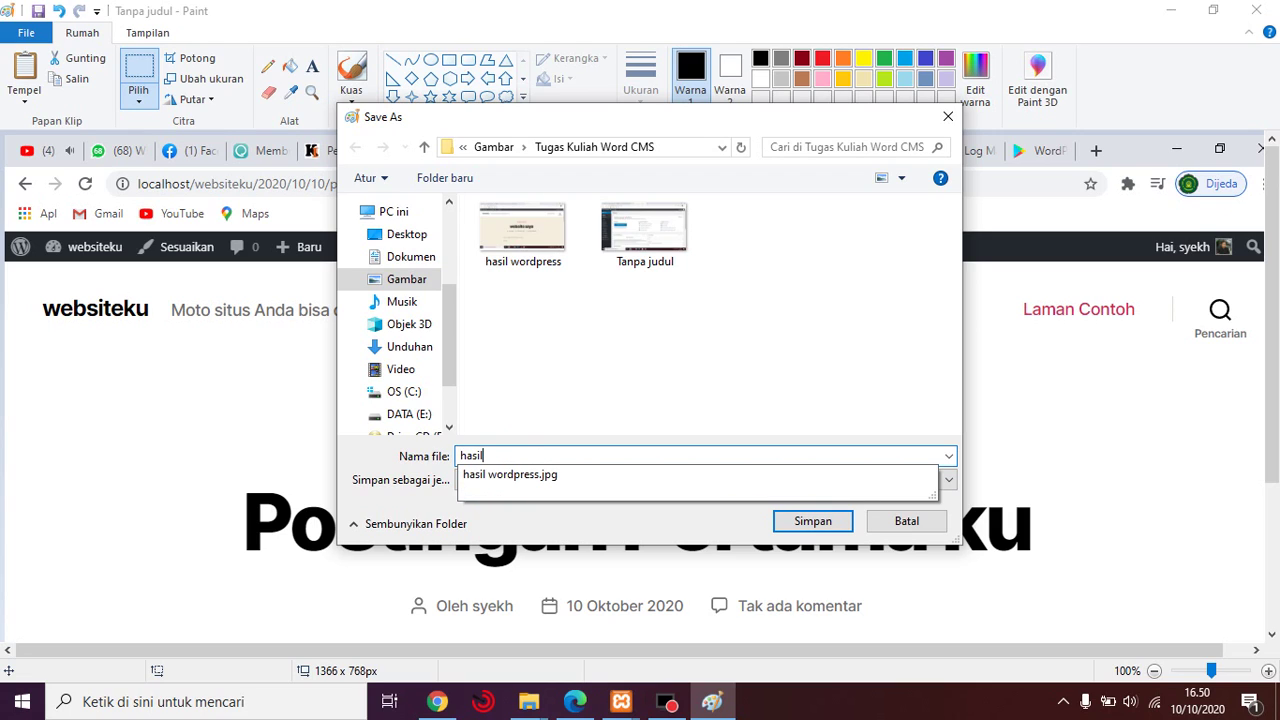
pyautogui.write(' sc 1 Web C')
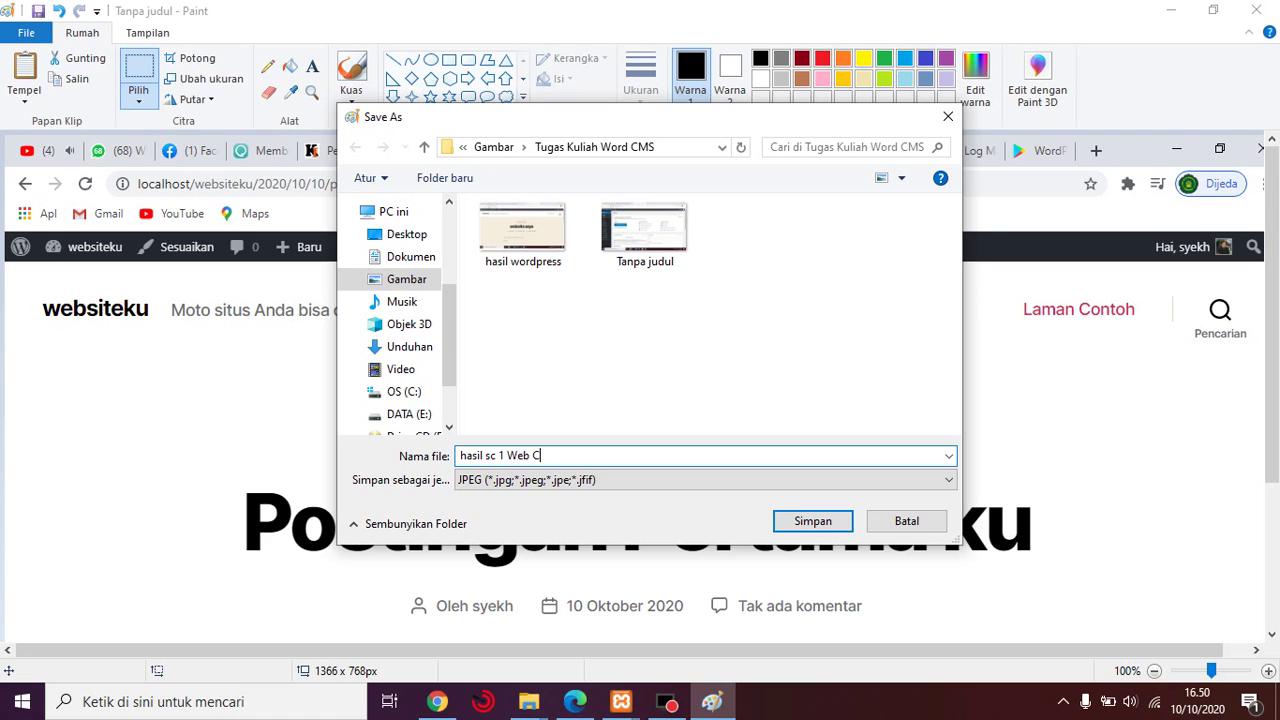
pyautogui.write('MS')
pyautogui.click(818, 521)
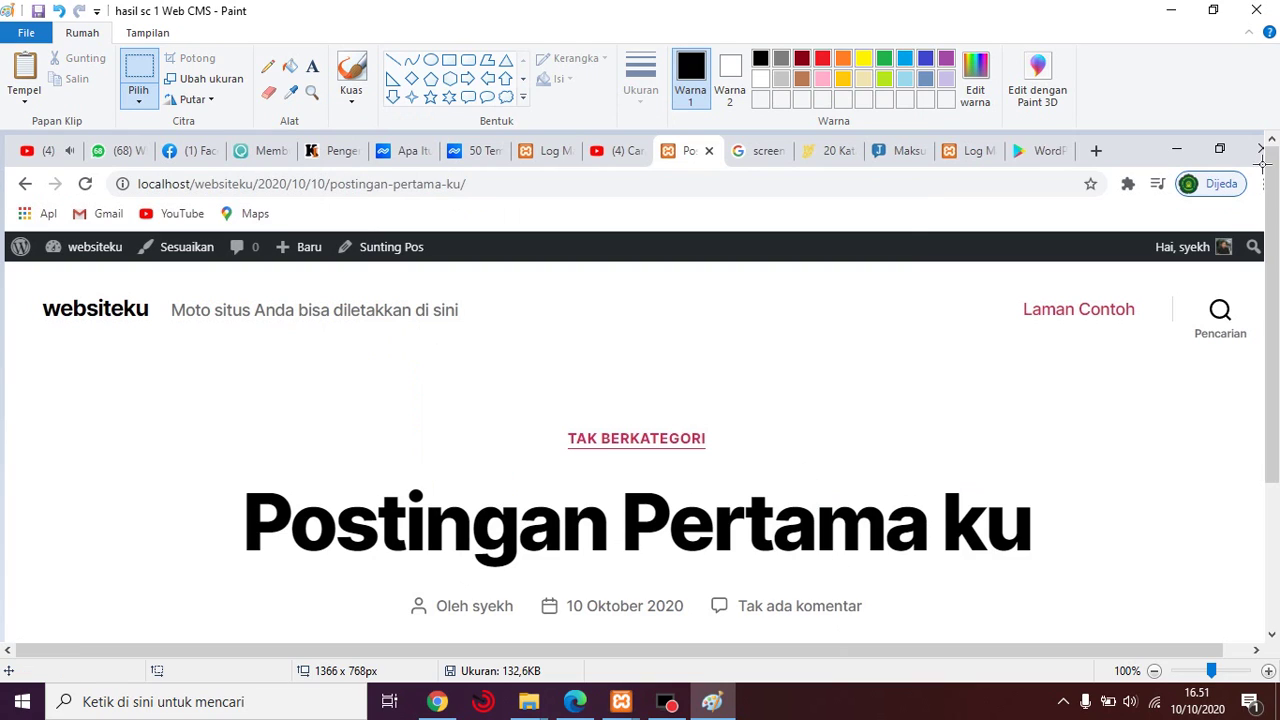
pyautogui.click(1257, 11)
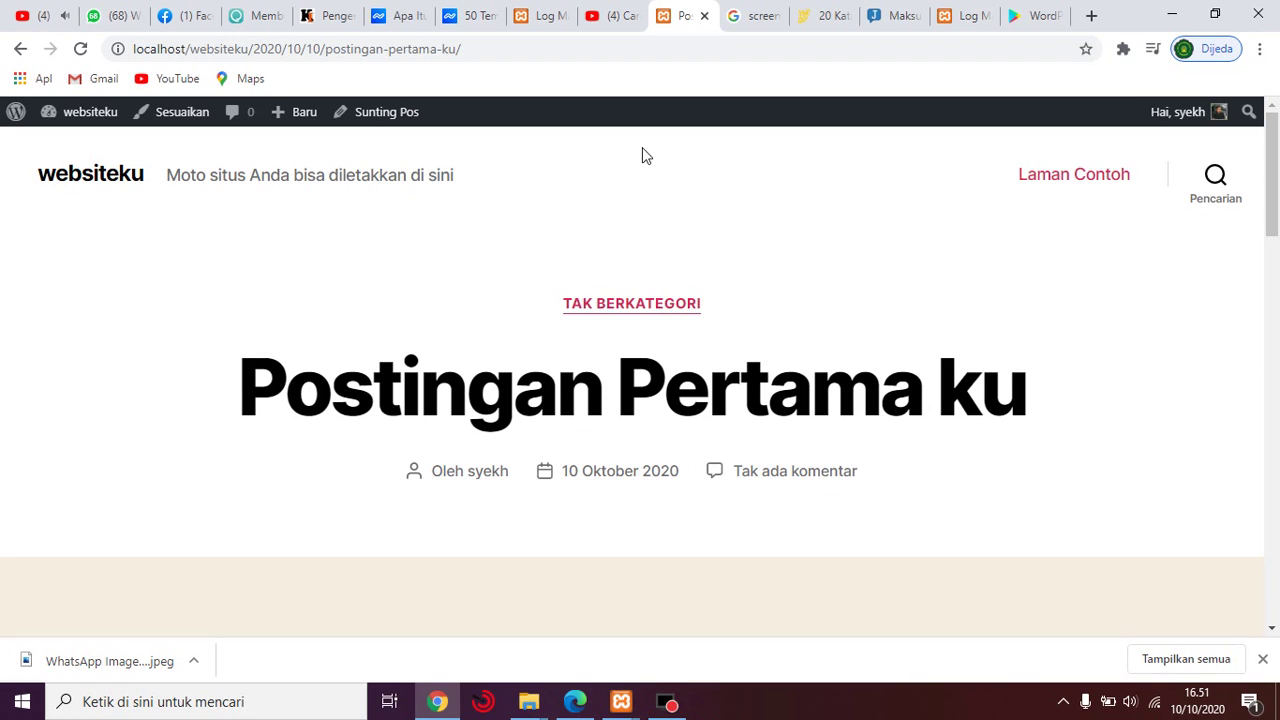
# Step: Switch to the OpenLearning course page and examine the screenshot upload instructions, the sample post and the reply form
pyautogui.click(237, 10)
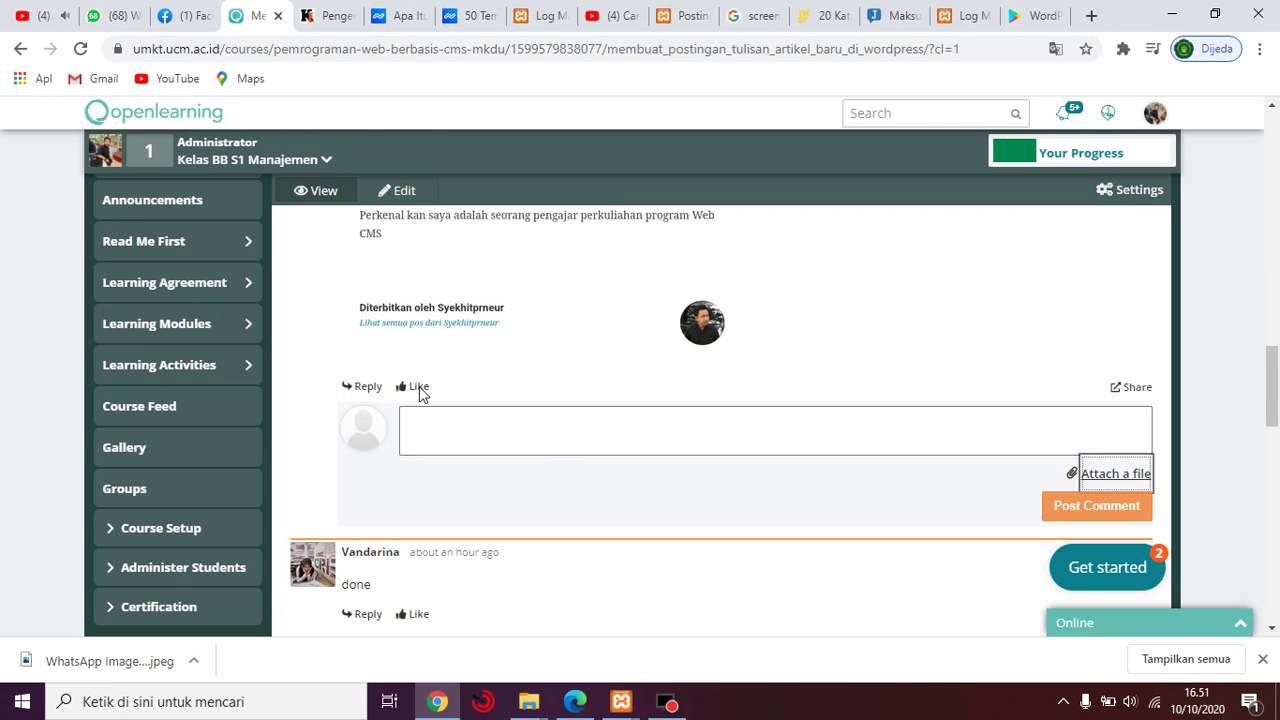
pyautogui.scroll(5, 445, 345)
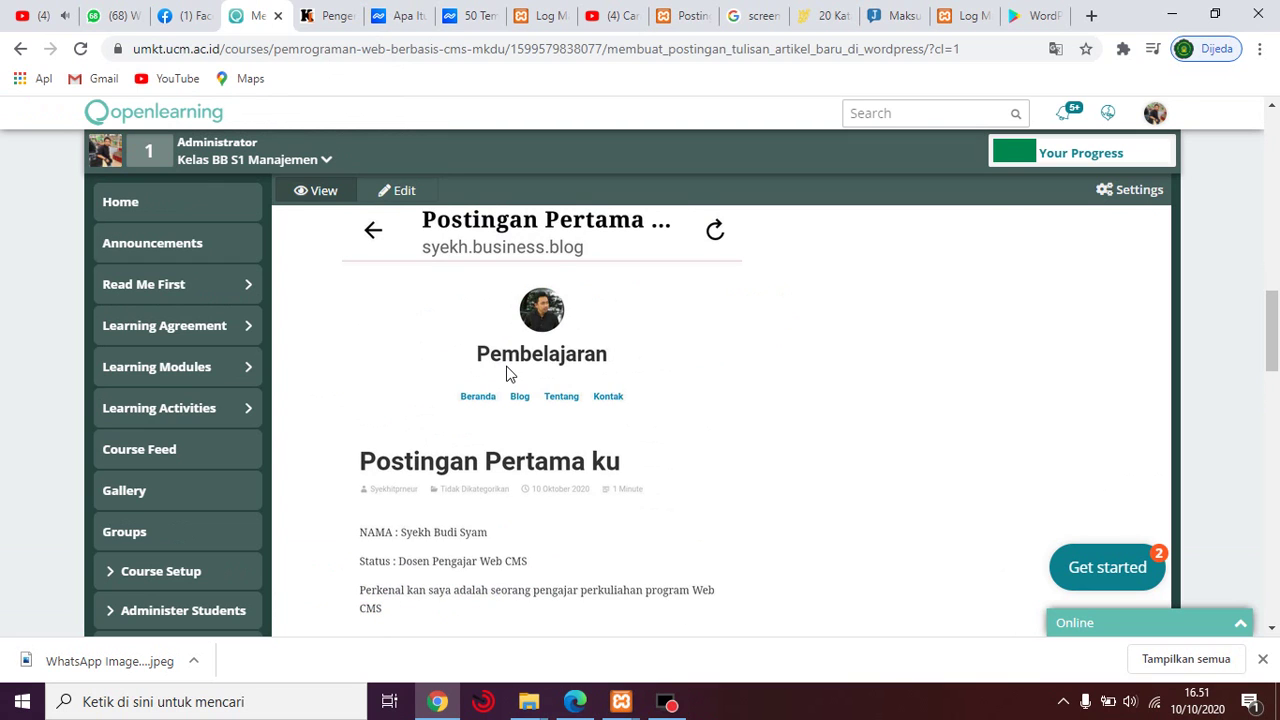
pyautogui.scroll(-1, 512, 380)
pyautogui.scroll(8, 518, 385)
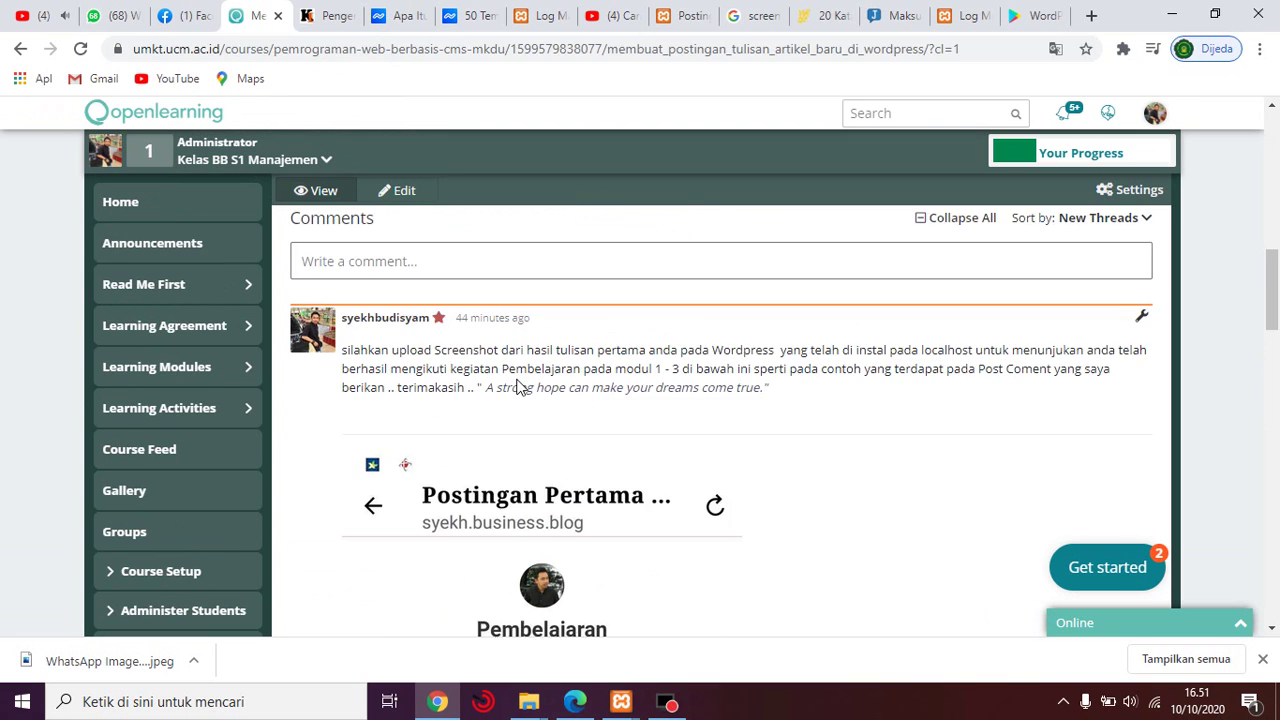
pyautogui.scroll(2, 575, 393)
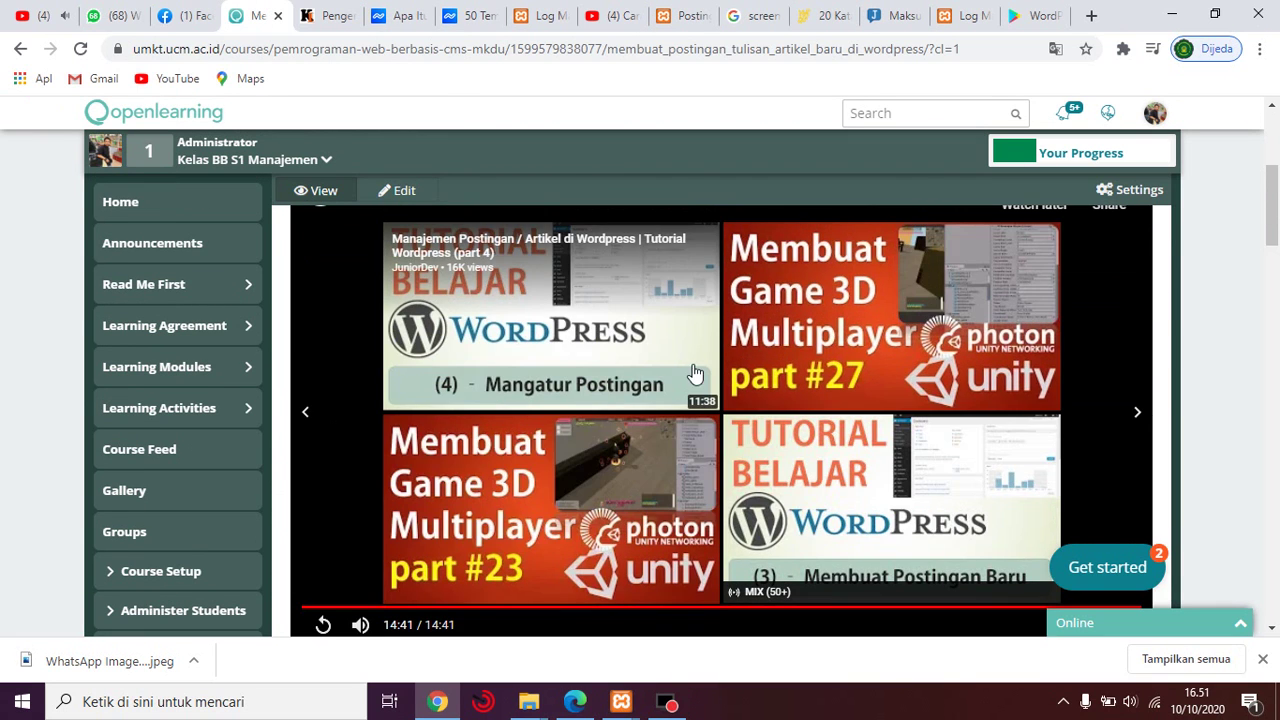
pyautogui.scroll(1, 729, 371)
pyautogui.scroll(-2, 731, 366)
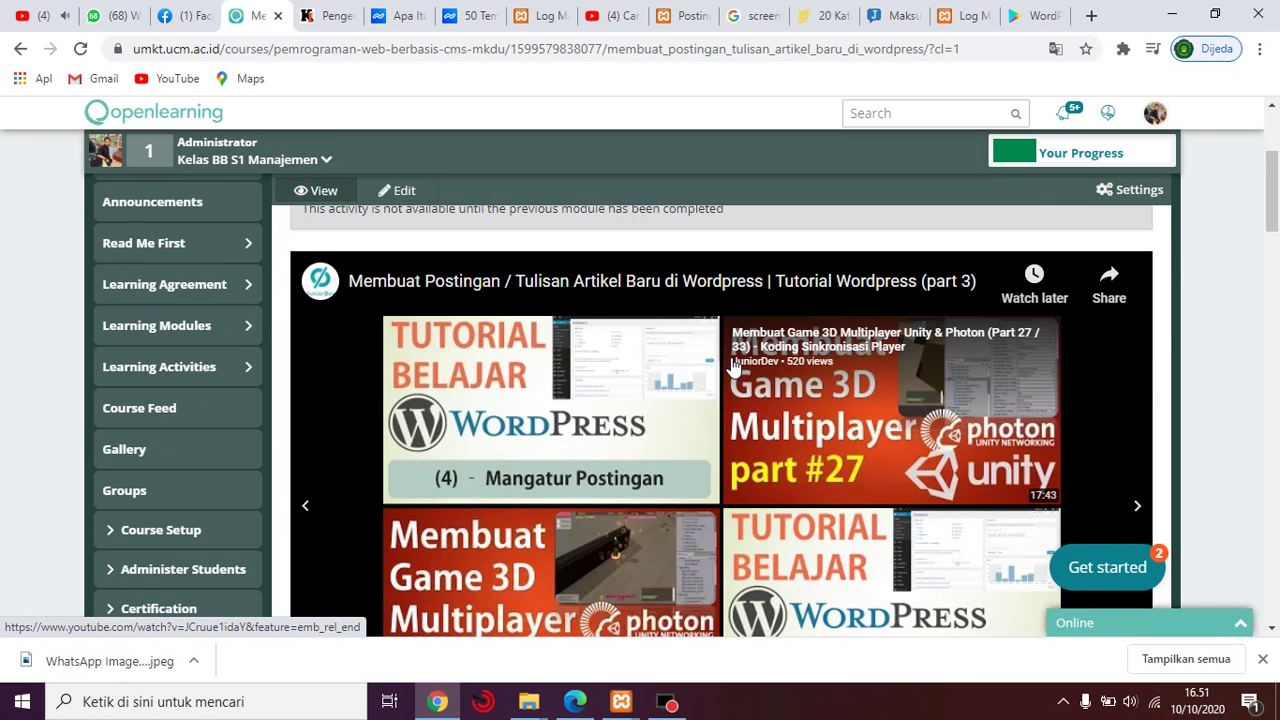
pyautogui.scroll(-3, 728, 370)
pyautogui.scroll(-5, 724, 392)
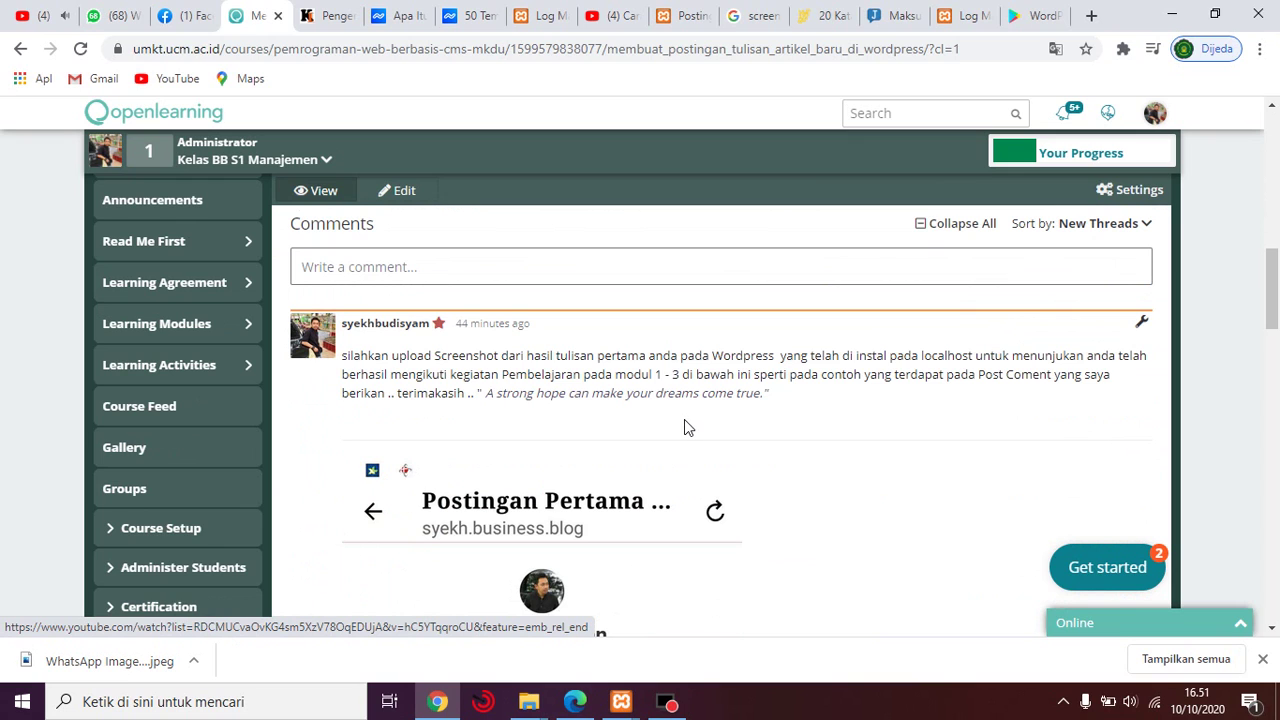
pyautogui.scroll(-3, 600, 411)
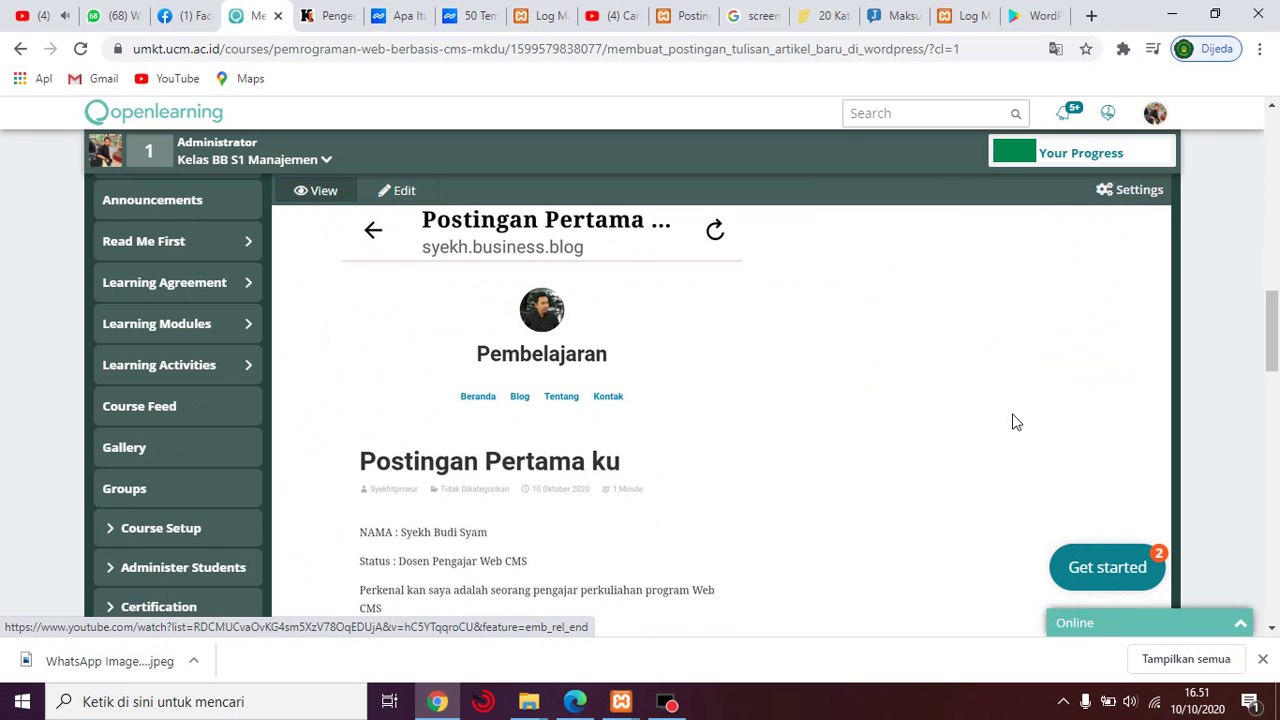
pyautogui.scroll(-4, 1012, 422)
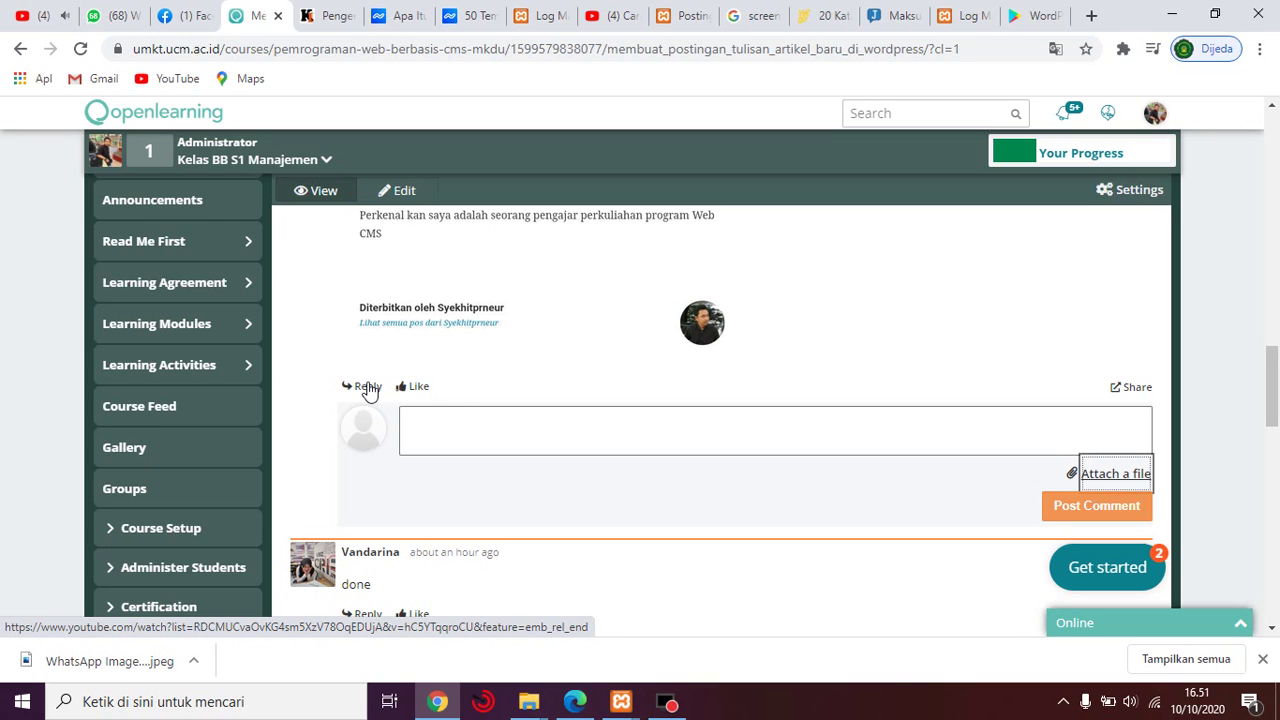
# Step: Start attaching a file to the comment reply and browse the Gambar folder and its Screenshot subfolder for the saved image
pyautogui.click(1092, 474)
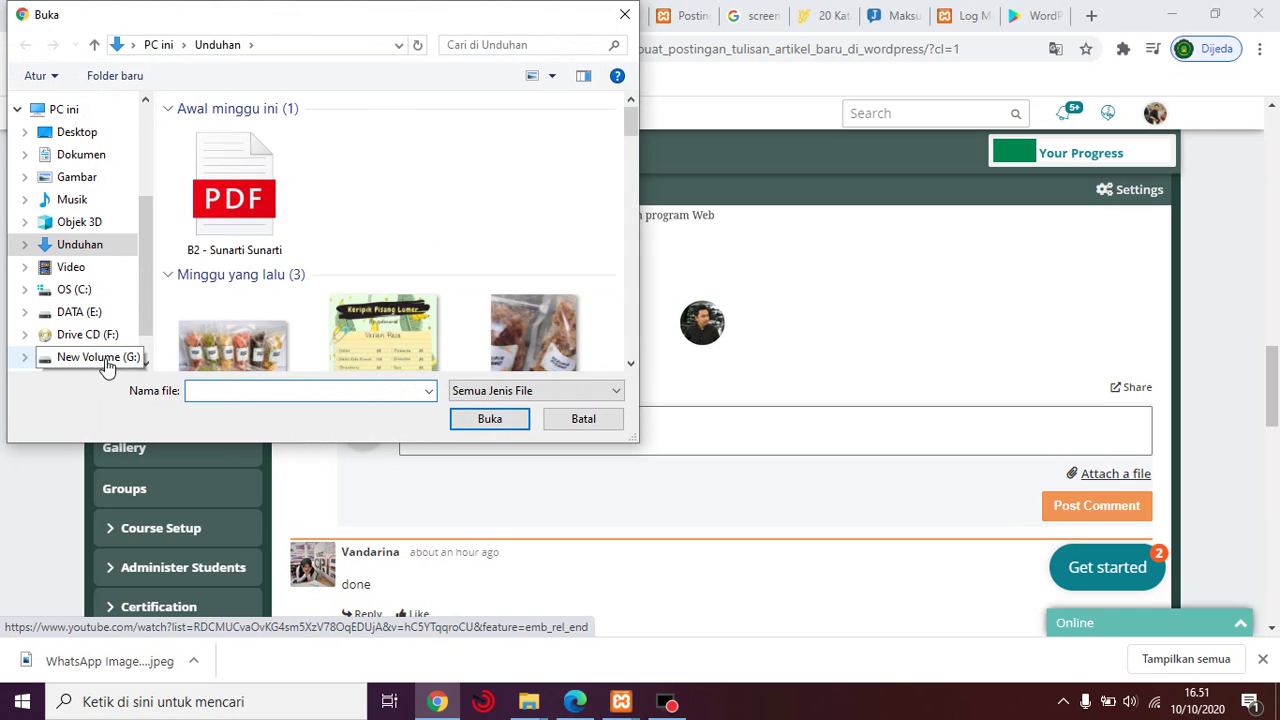
pyautogui.click(79, 178)
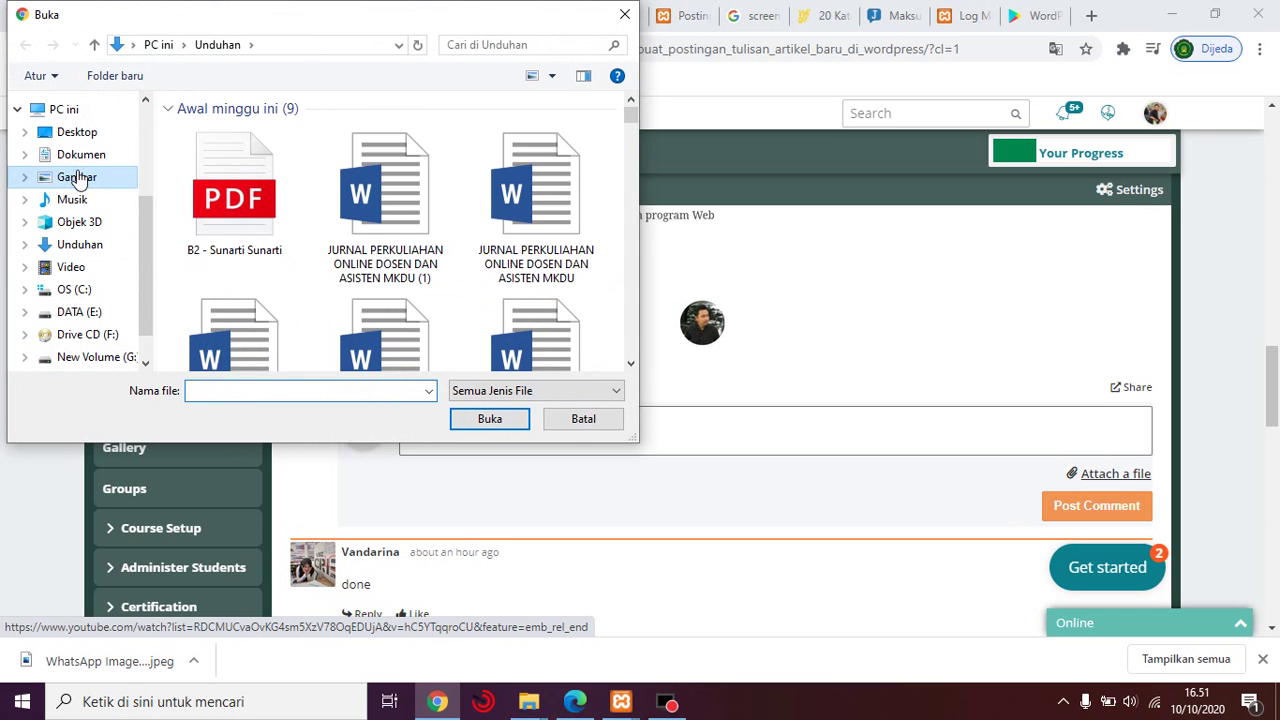
pyautogui.scroll(-3, 436, 200)
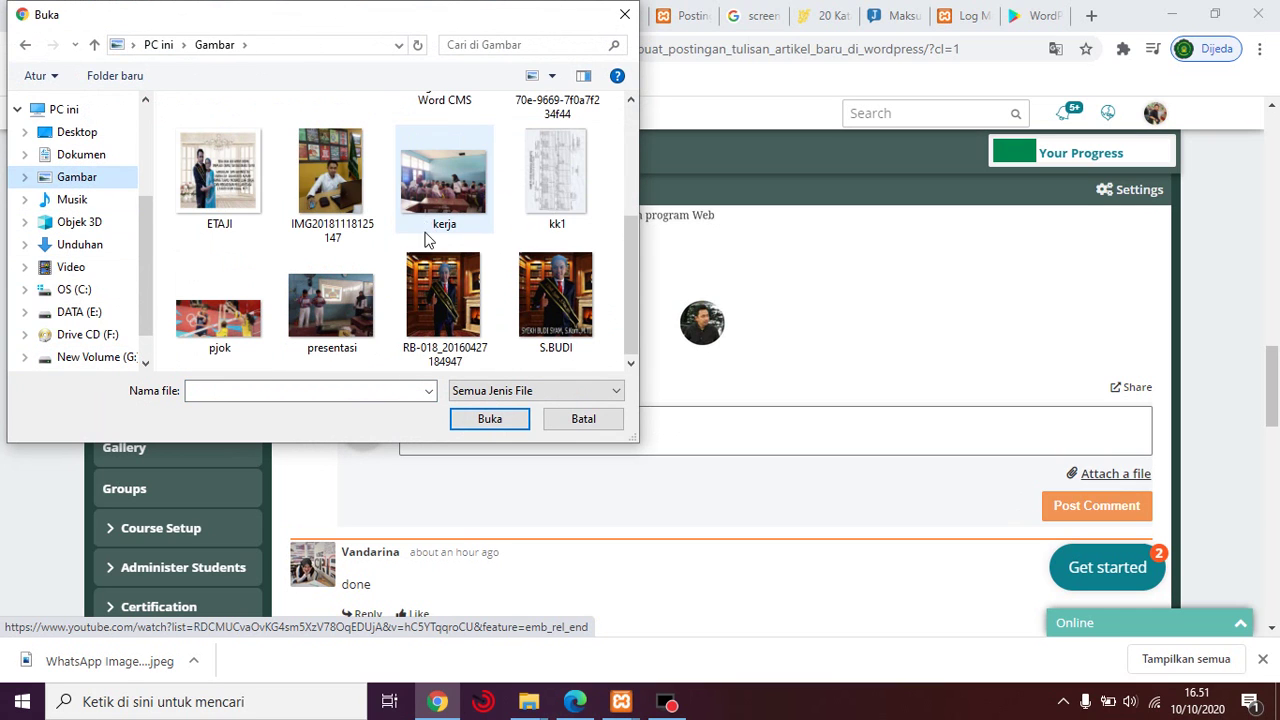
pyautogui.scroll(2, 426, 262)
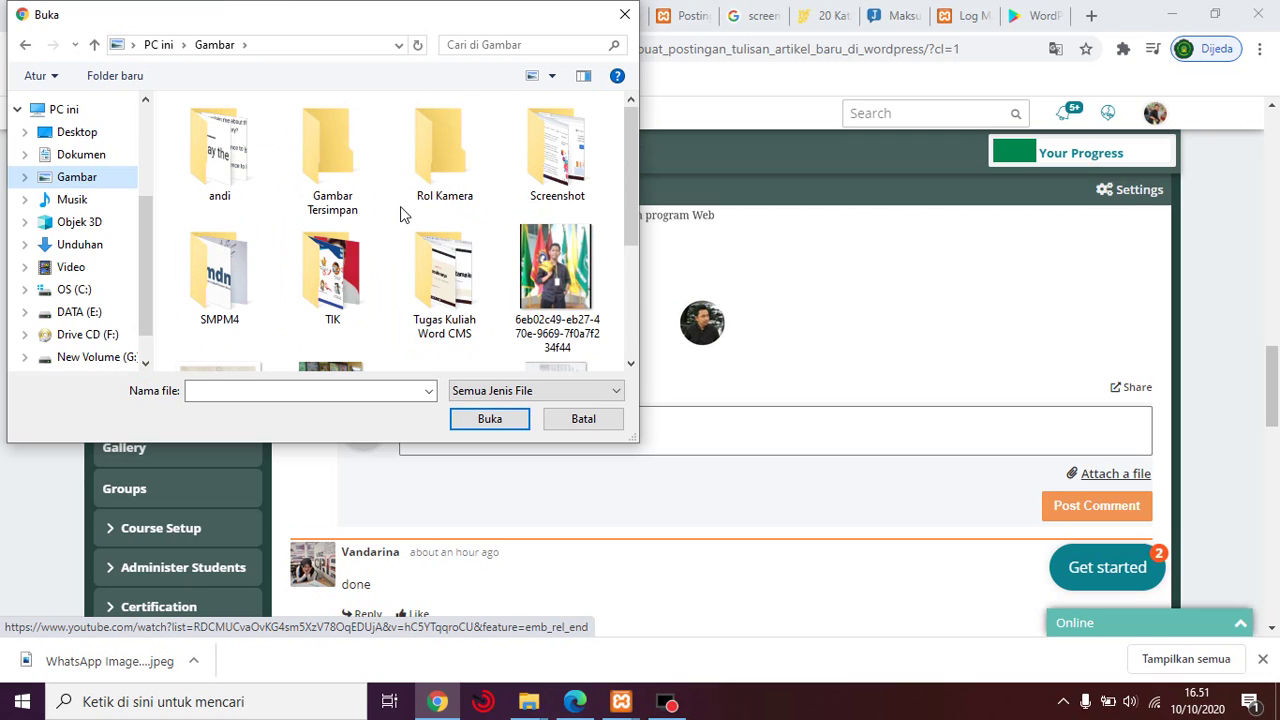
pyautogui.doubleClick(584, 150)
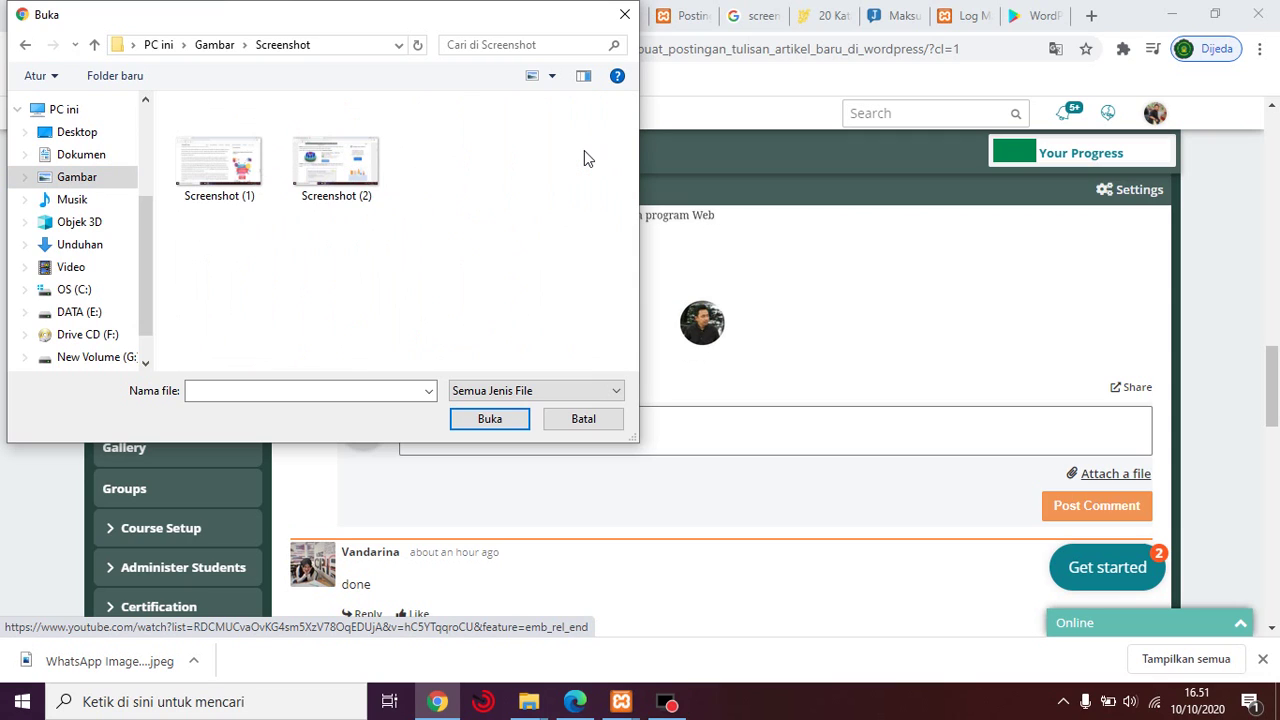
pyautogui.click(96, 180)
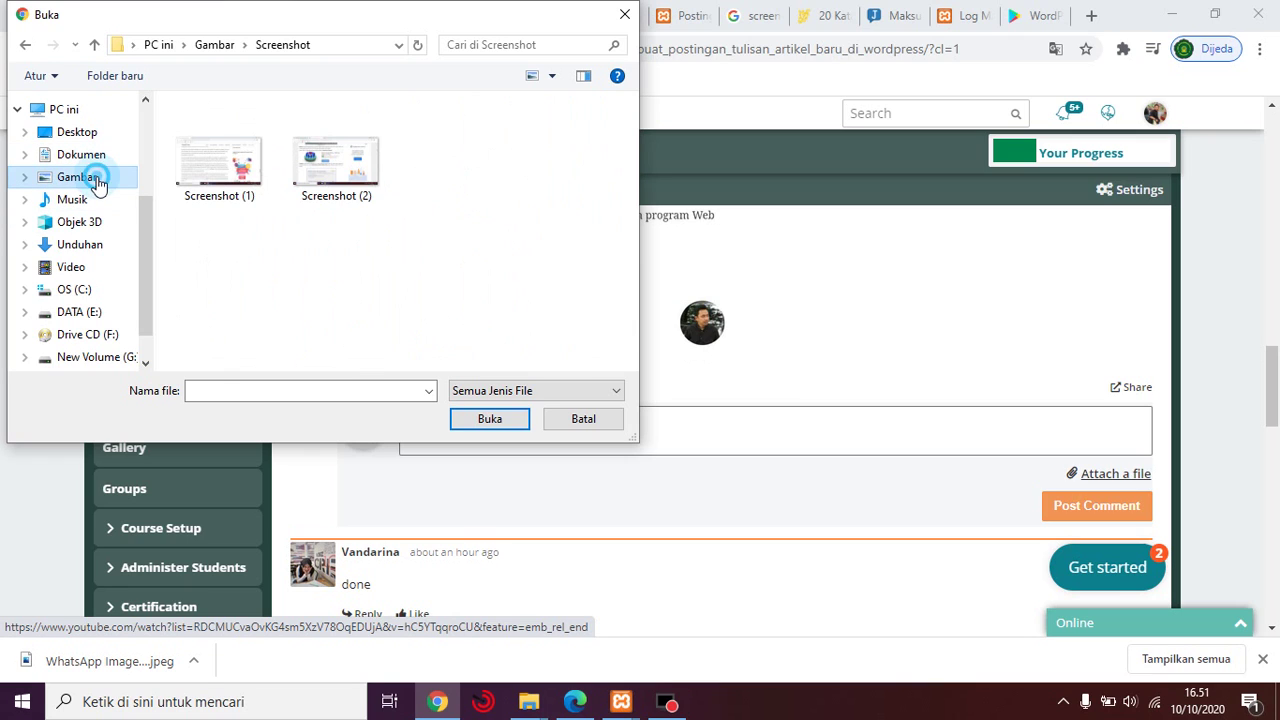
# Step: Search the Gambar folder for "sc", attach "hasil sc 1 Web CMS" to the comment reply and review the image preview
pyautogui.click(501, 43)
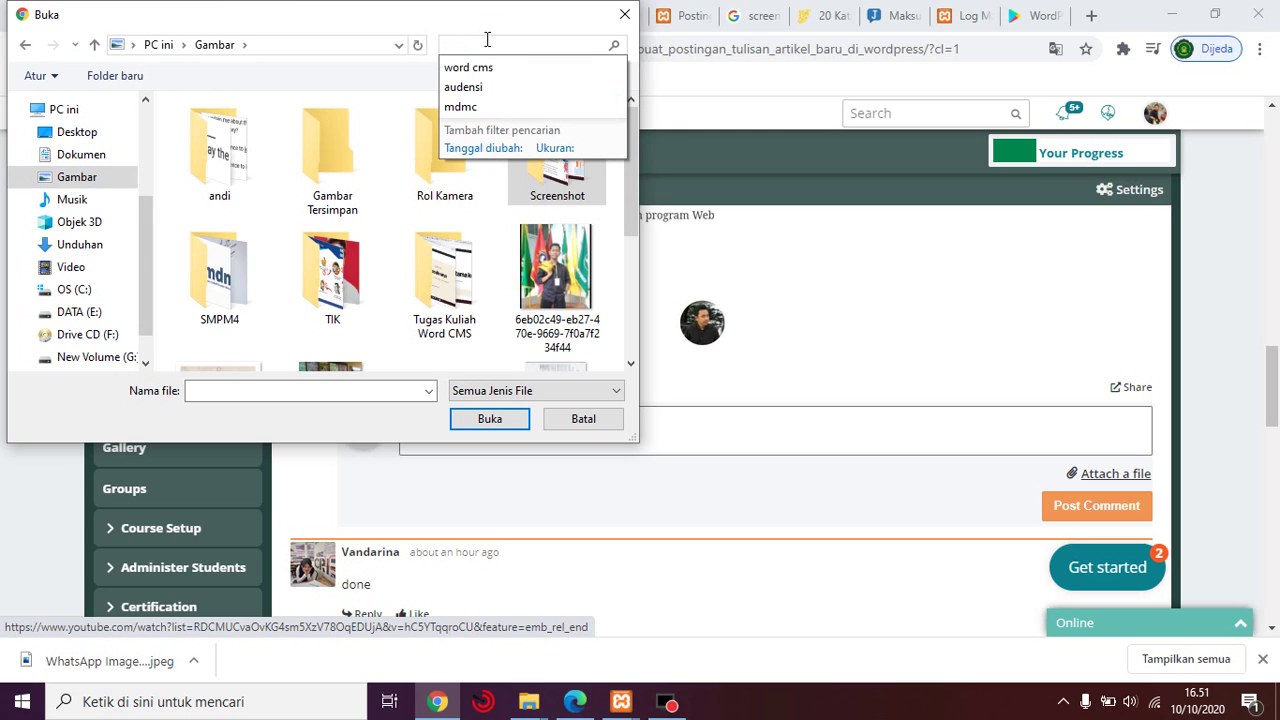
pyautogui.write('sc1')
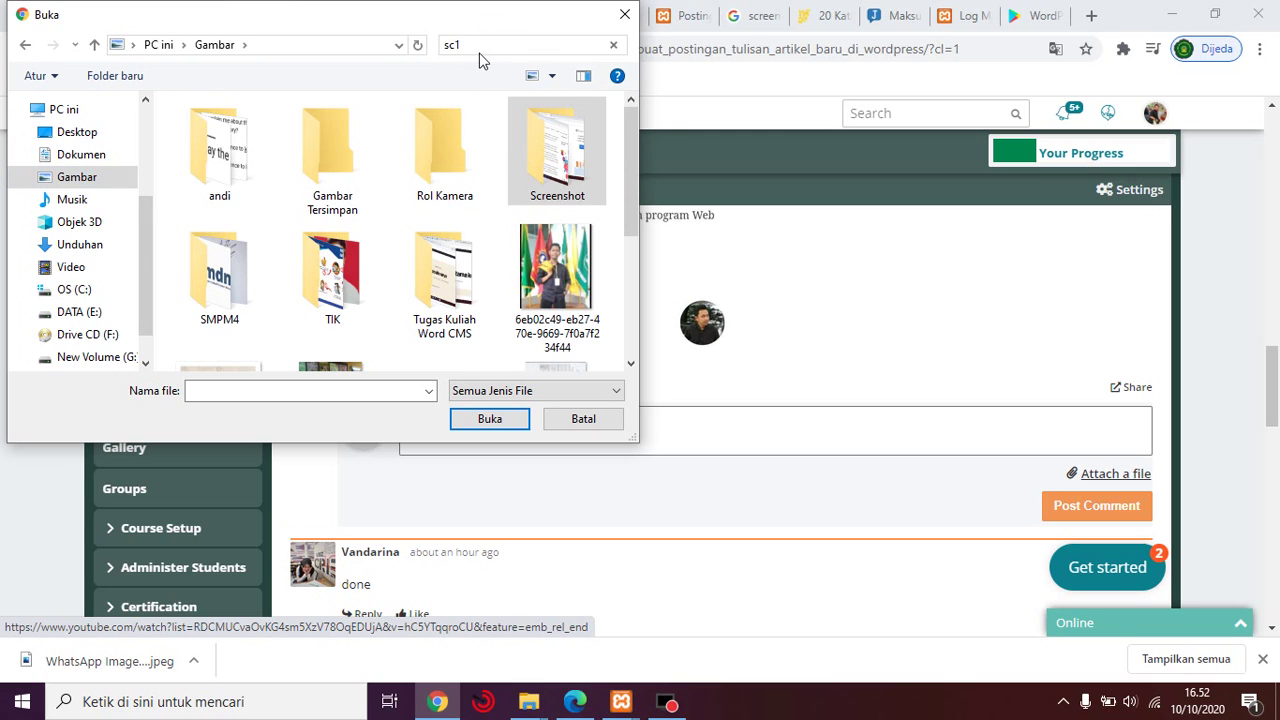
pyautogui.press('BackSpace')
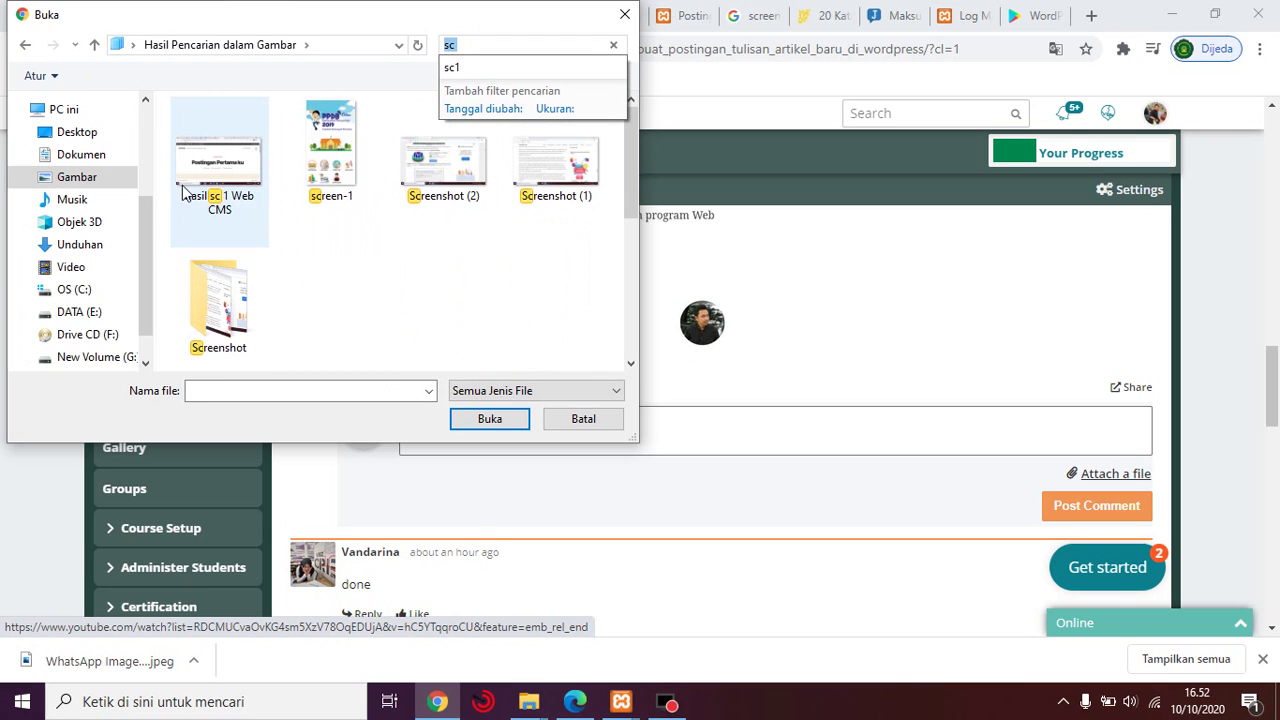
pyautogui.click(232, 180)
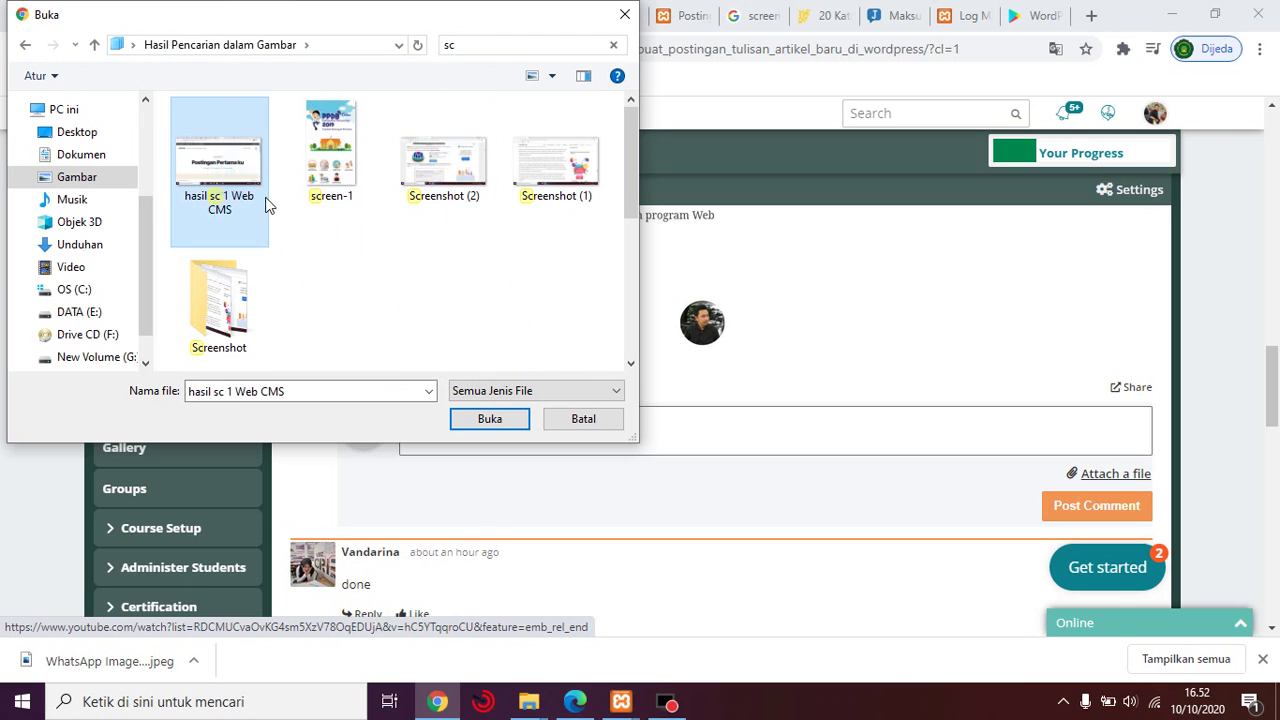
pyautogui.click(470, 423)
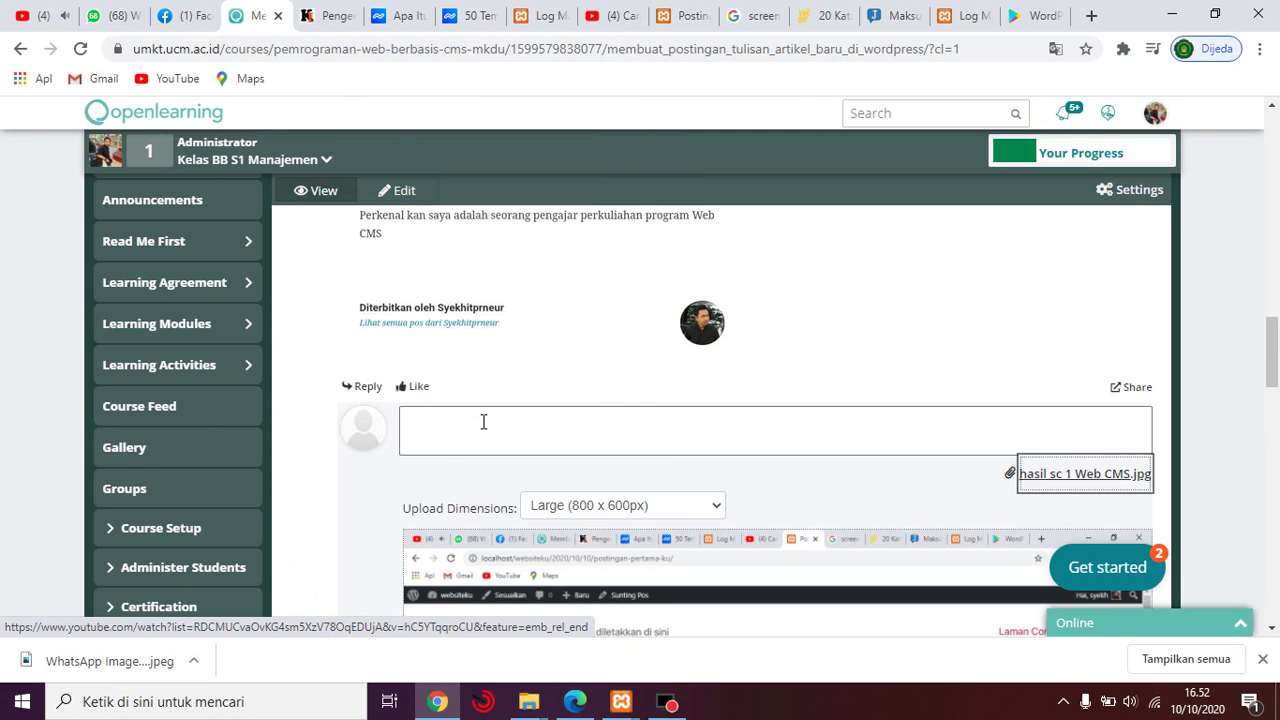
pyautogui.scroll(-5, 571, 500)
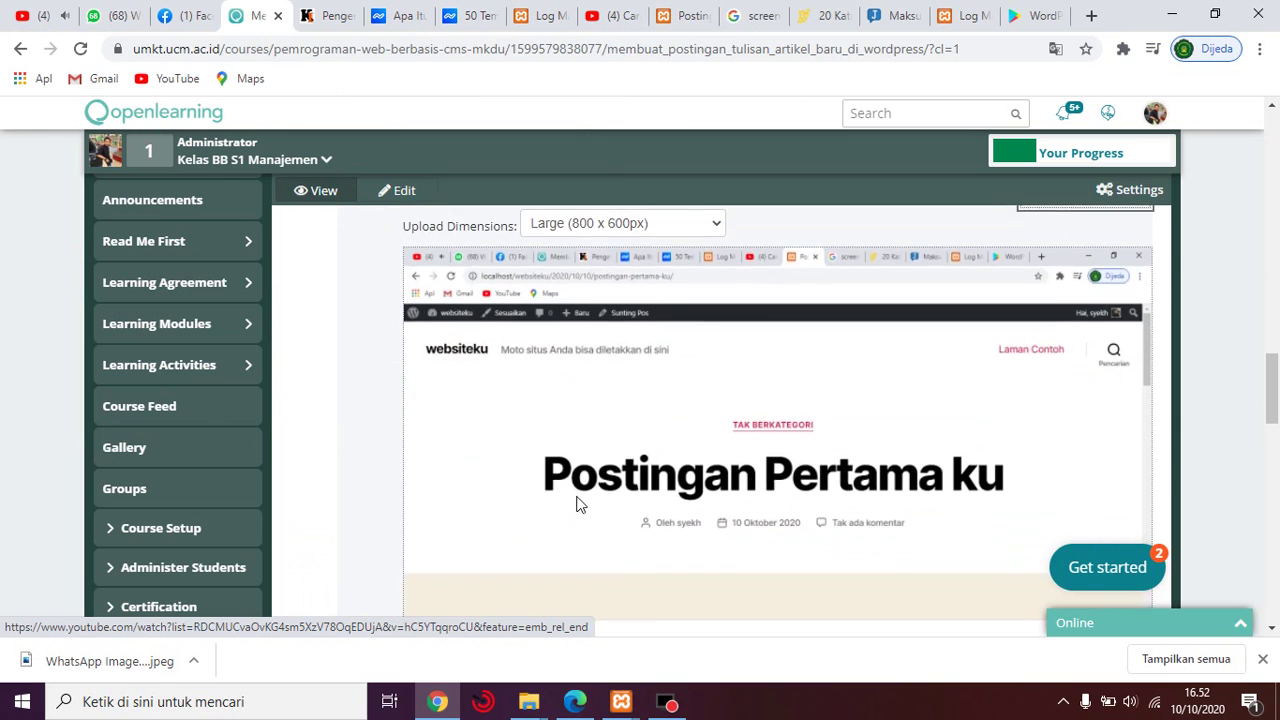
pyautogui.scroll(2, 926, 514)
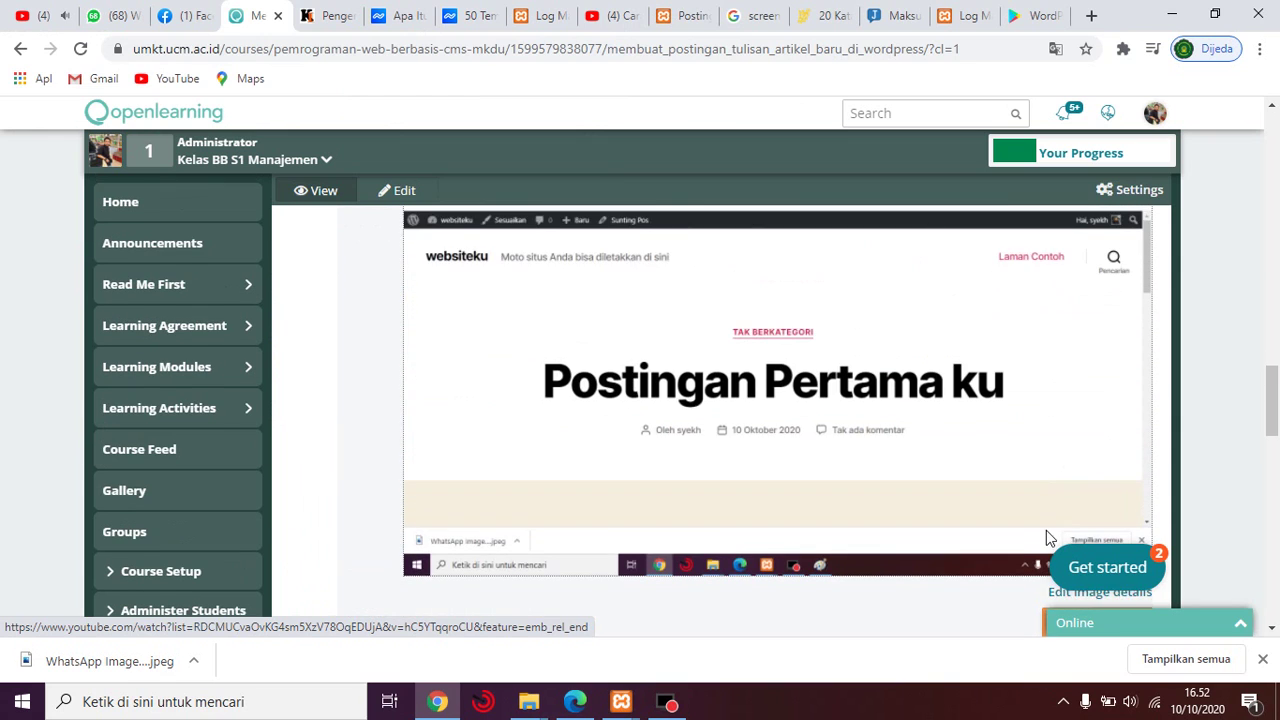
pyautogui.scroll(-1, 1046, 530)
pyautogui.scroll(-1, 1046, 540)
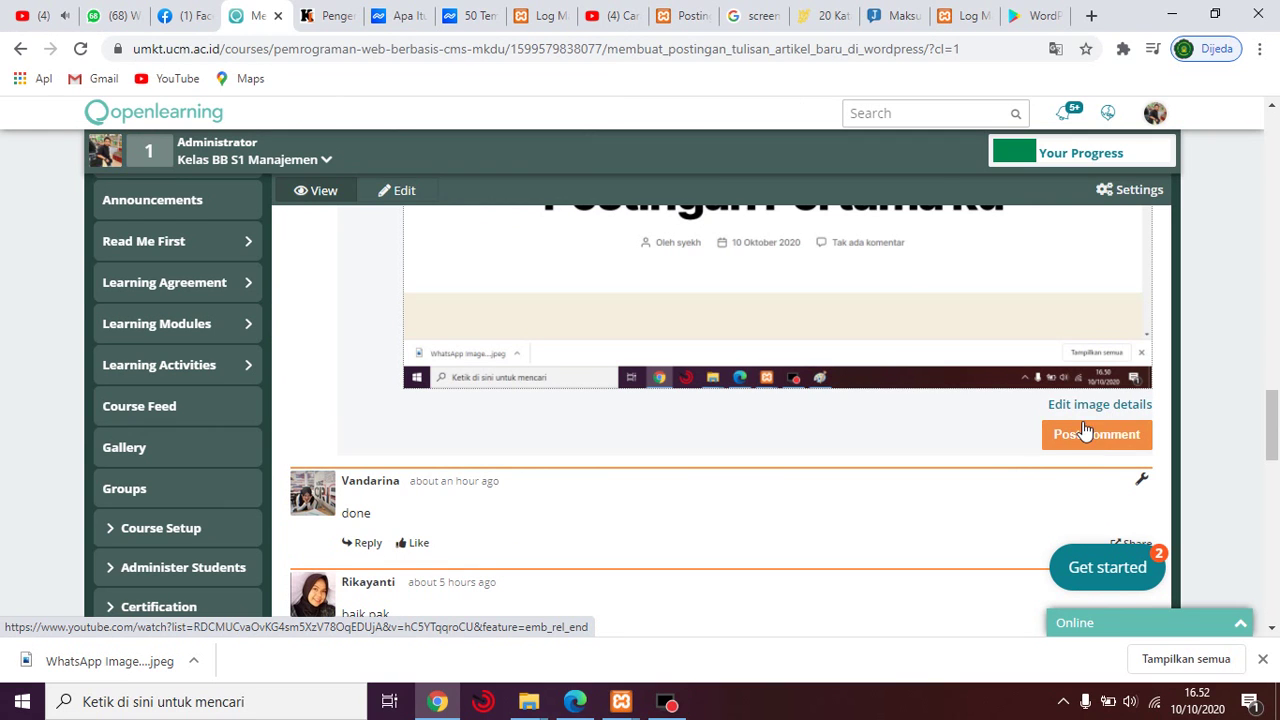
# Step: Compare the attached screenshot in the comment reply with the sample post shown above it on the course page
pyautogui.scroll(1, 920, 434)
pyautogui.scroll(7, 920, 434)
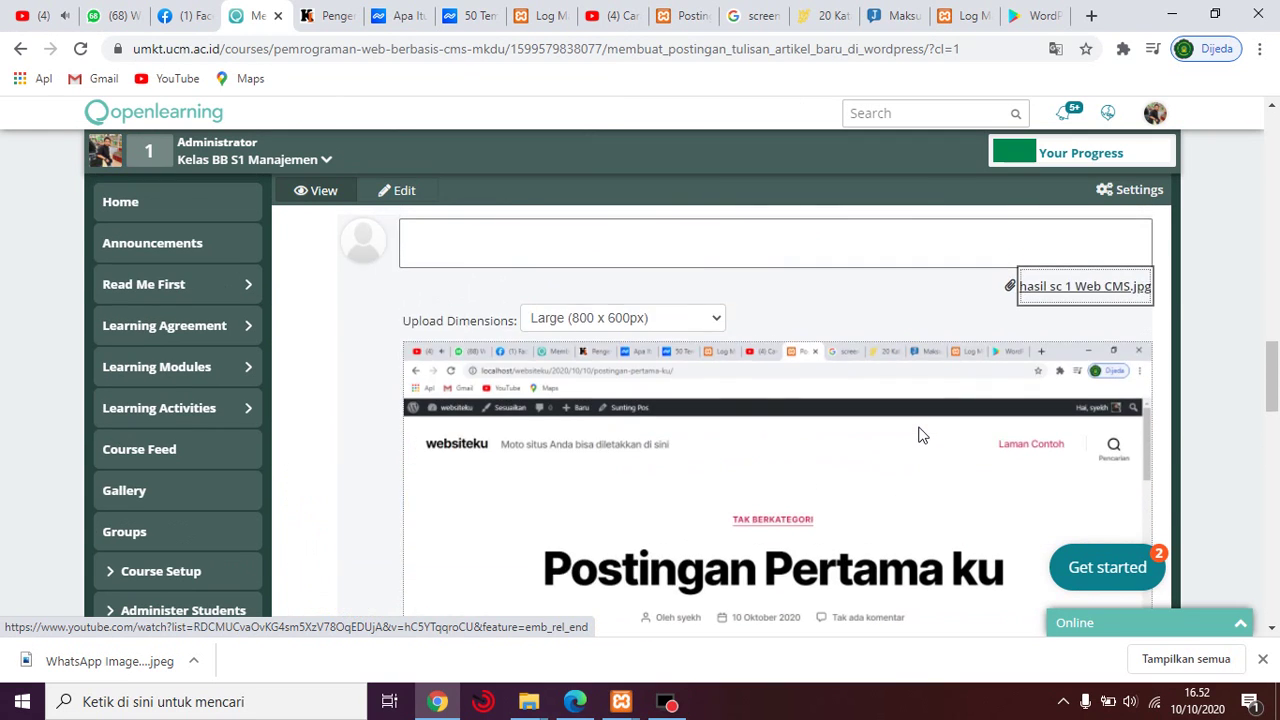
pyautogui.scroll(3, 614, 390)
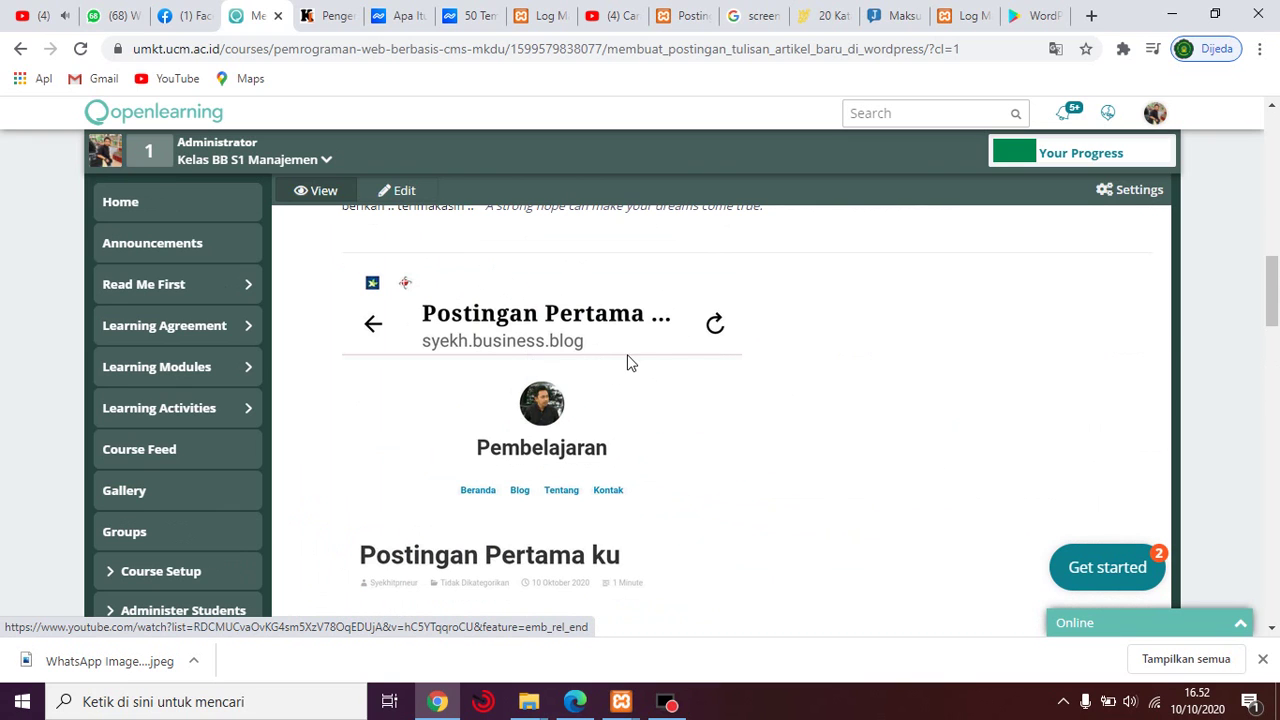
pyautogui.scroll(-10, 628, 365)
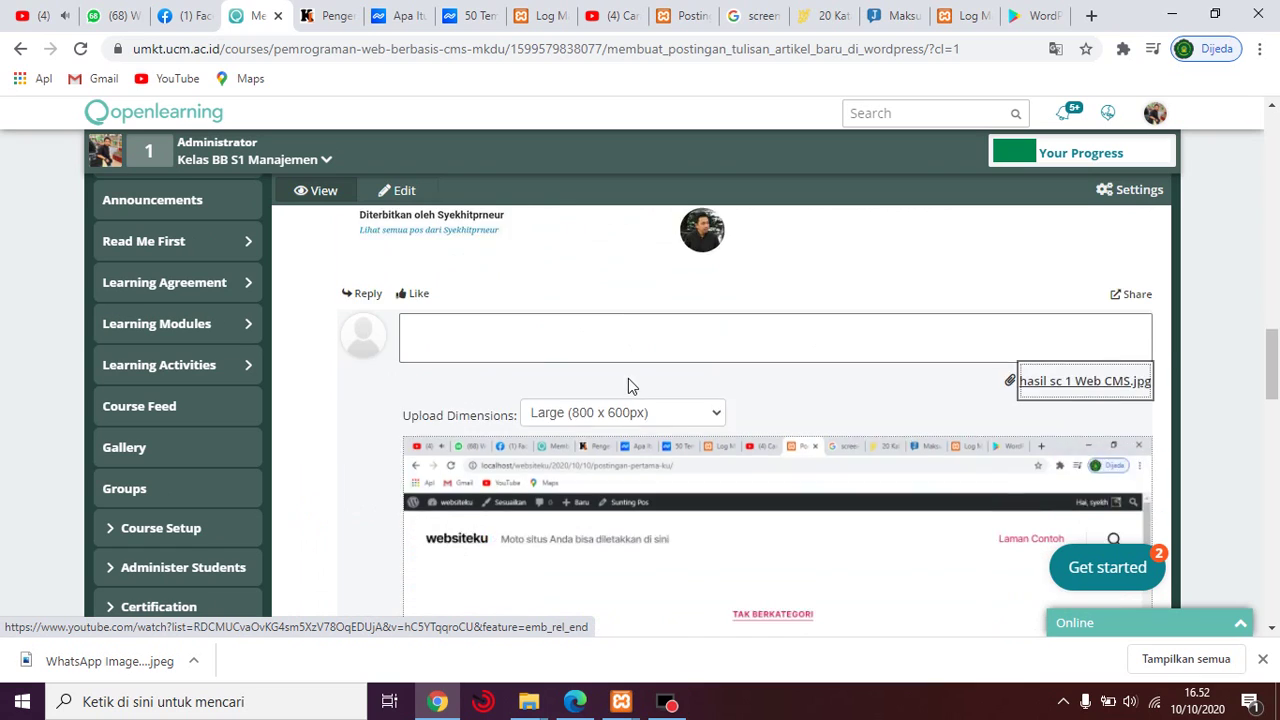
pyautogui.scroll(-1, 628, 378)
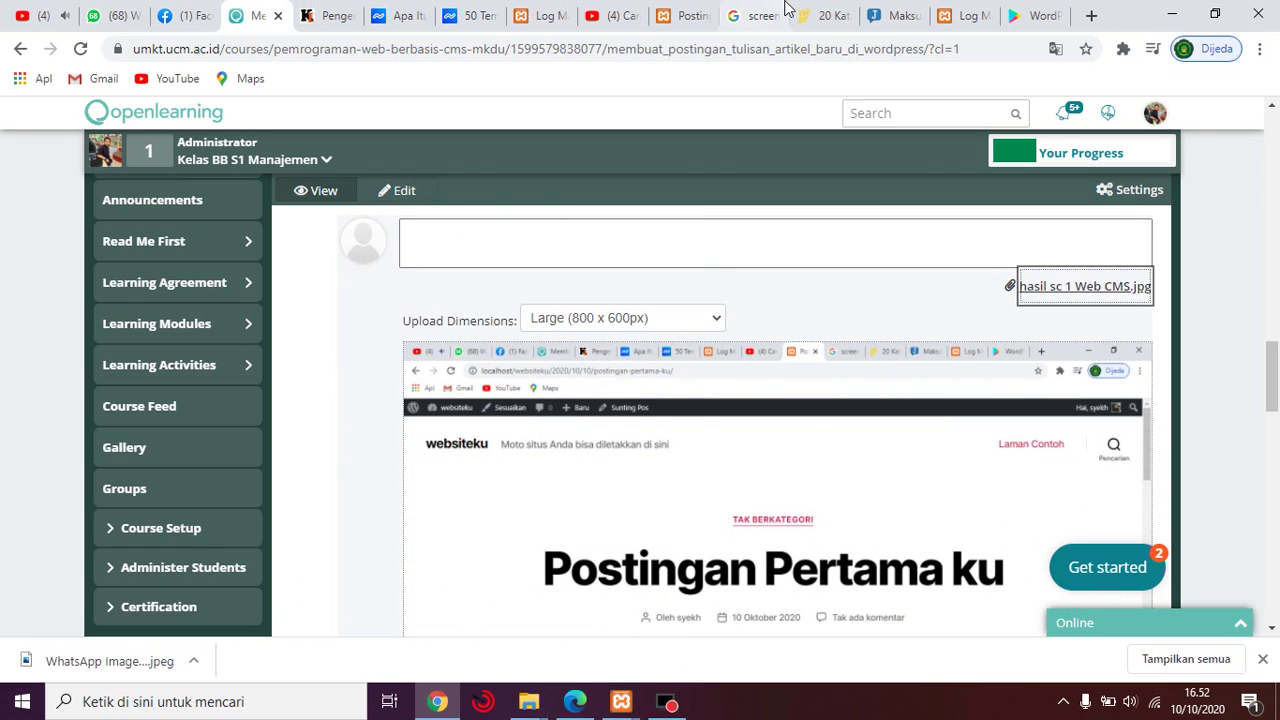
# Step: Switch to Microsoft Edge and examine the weekly course plan table in the RPS CMS Format Baru PDF
pyautogui.click(577, 714)
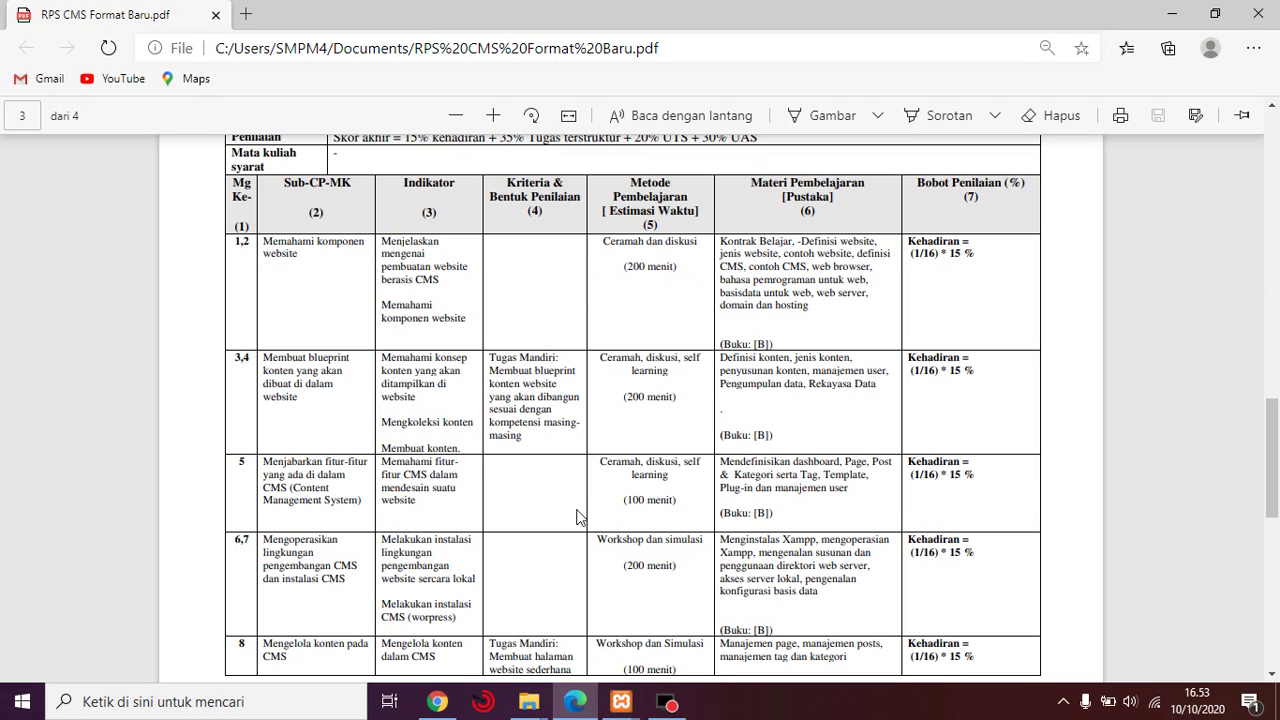
pyautogui.moveTo(670, 702)
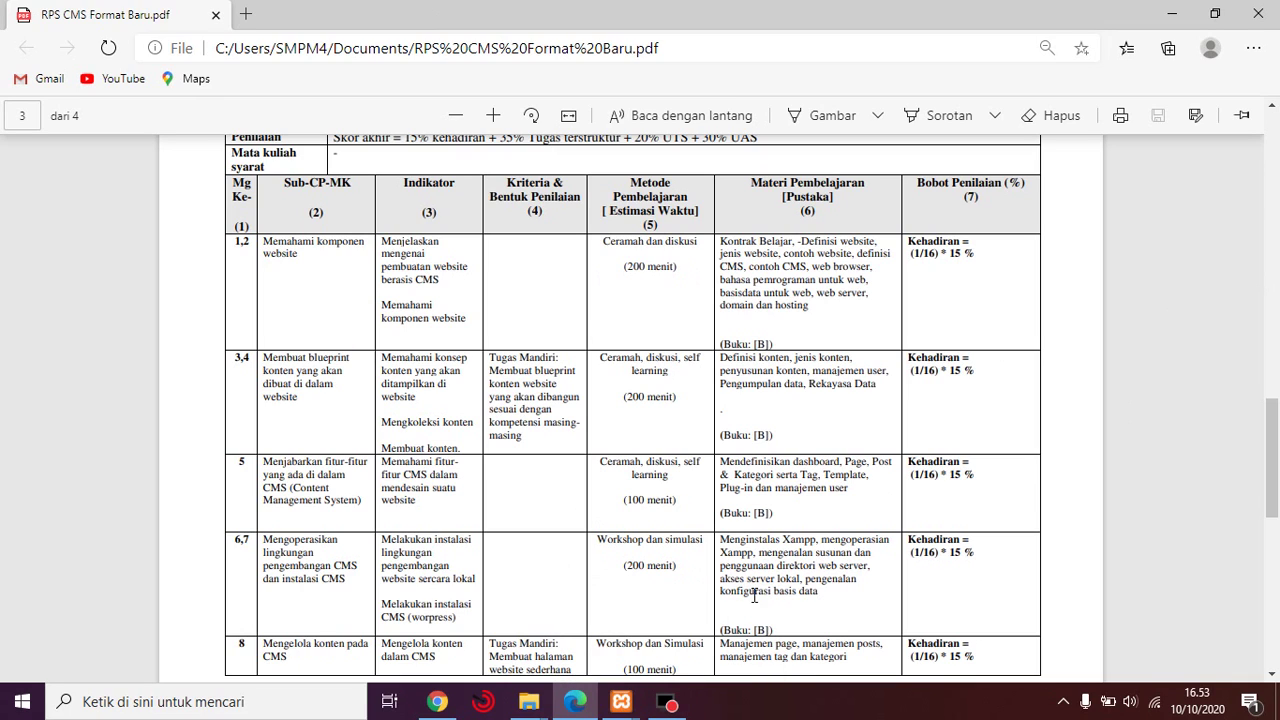